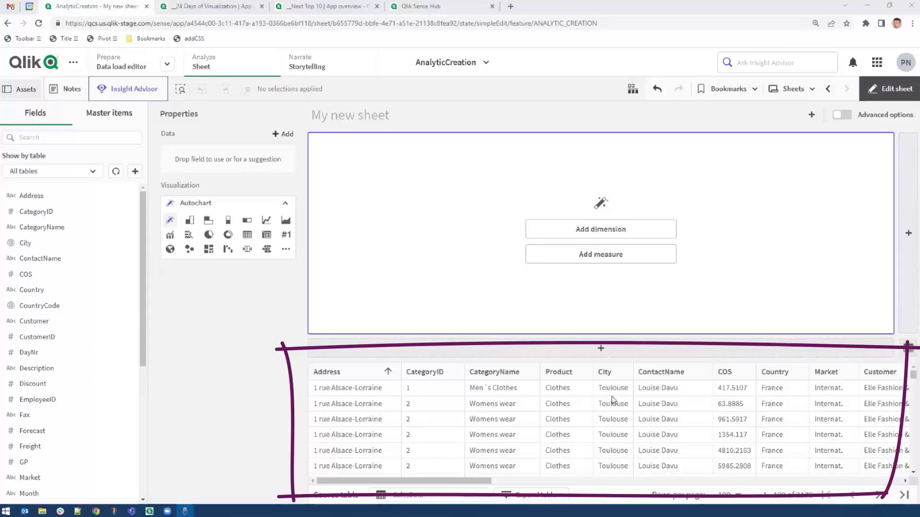
Step: Check the available source tables, view the SalesData source table expanded over the sheet, and collapse it again
click(469, 499)
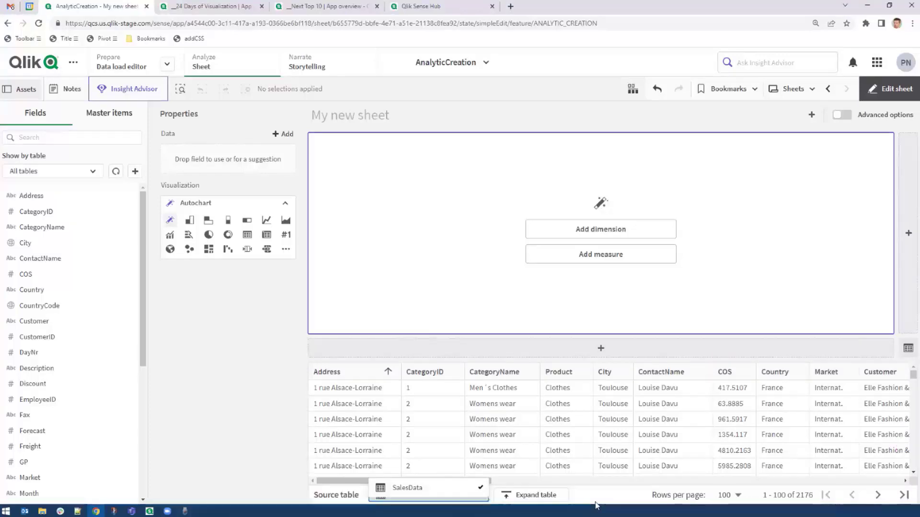
click(553, 498)
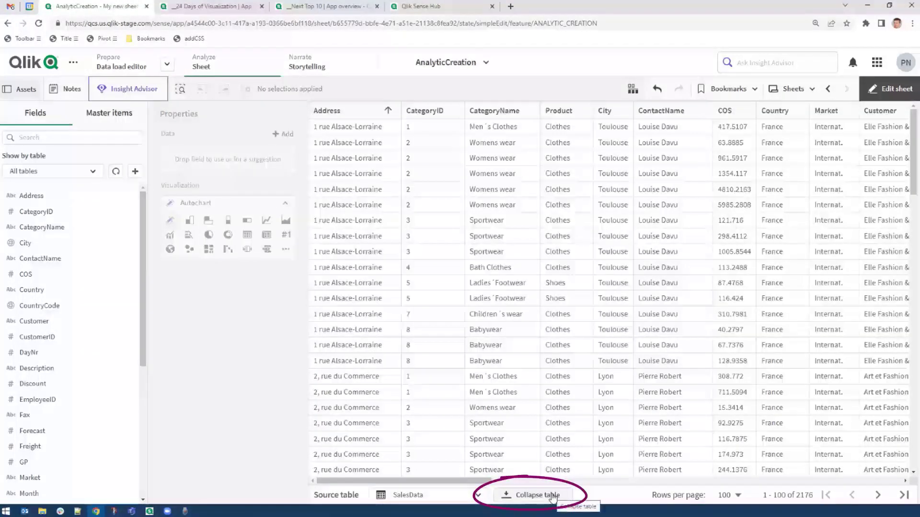
click(552, 496)
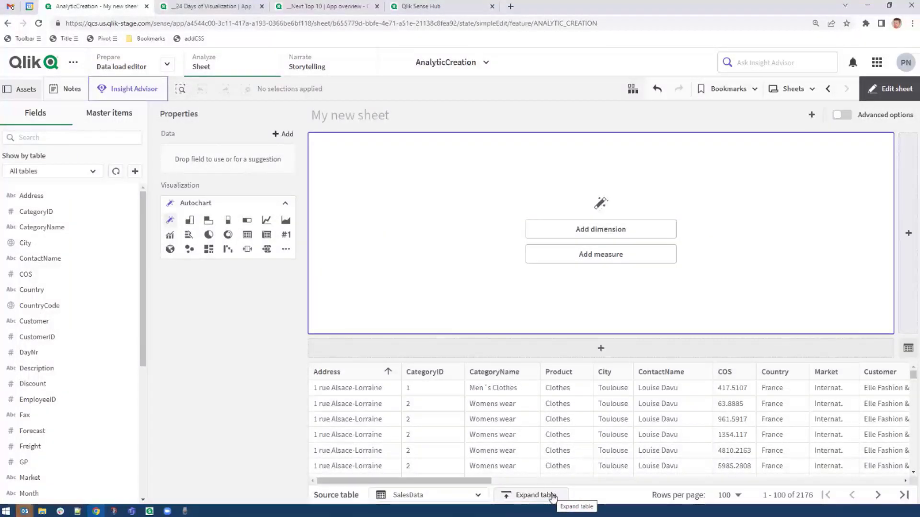
Step: Select Womens wear in the source table's CategoryName column and remove that selection
click(494, 409)
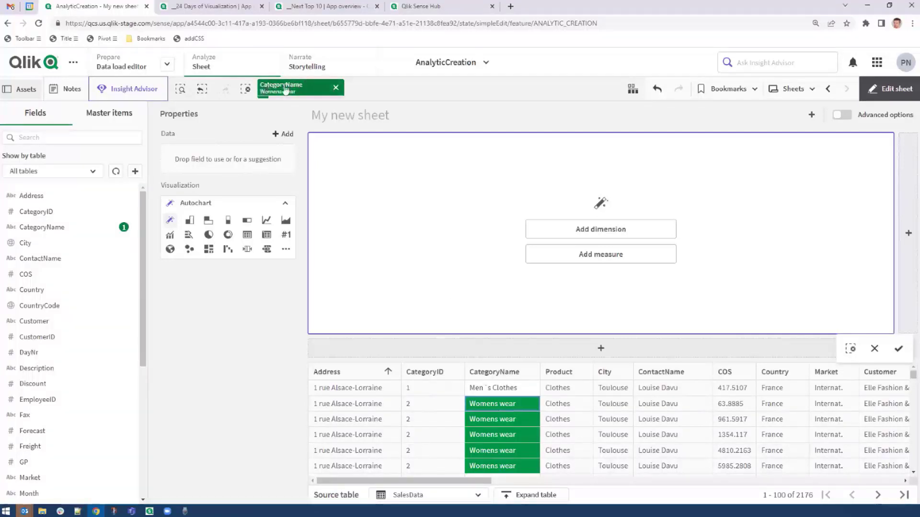
click(336, 88)
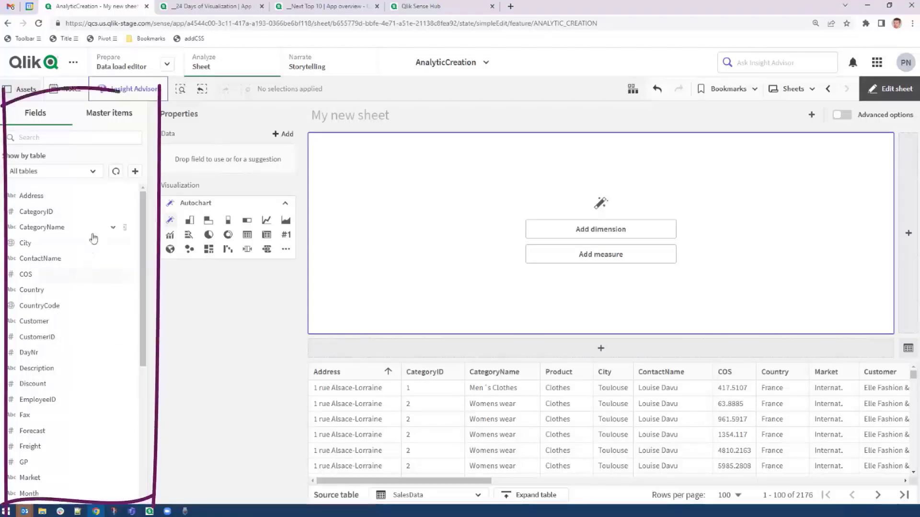
Step: Filter the data from the CategoryName field's value list to Babywear, Bath Clothes and Children's wear, and fold the list
click(112, 228)
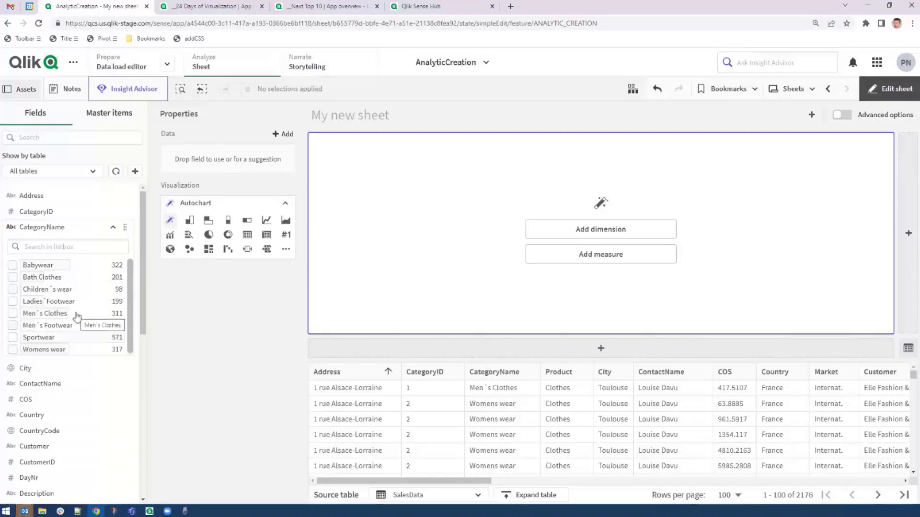
click(12, 265)
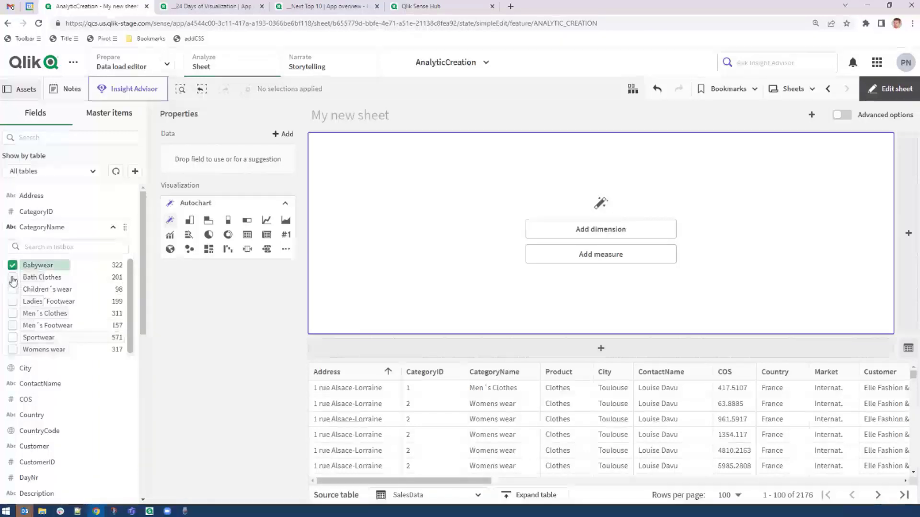
click(12, 290)
click(13, 277)
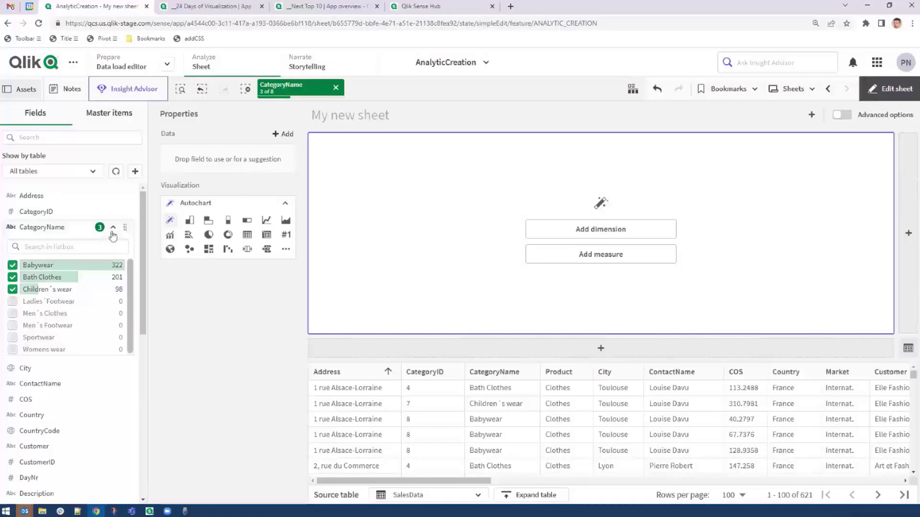
click(113, 227)
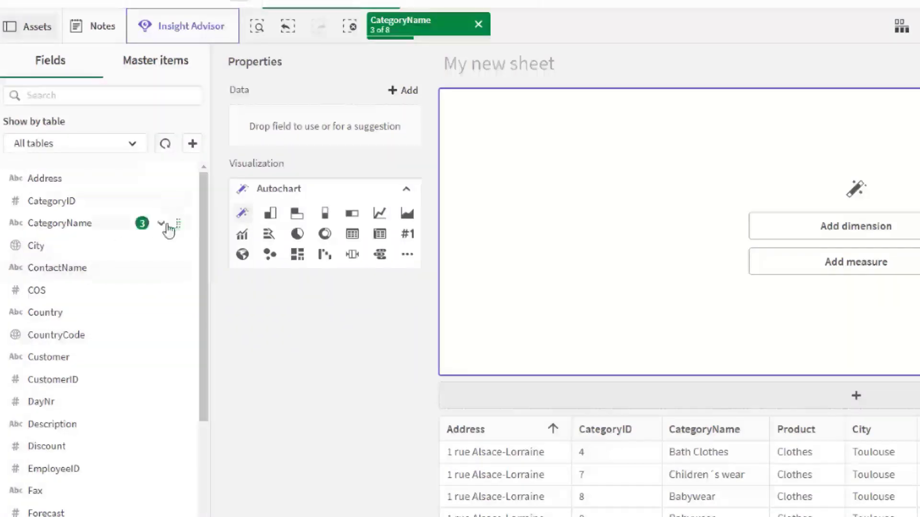
Step: Narrow the CategoryName selection to Babywear, swap it for Bath Clothes, and clear it entirely, leaving the value list folded
click(162, 224)
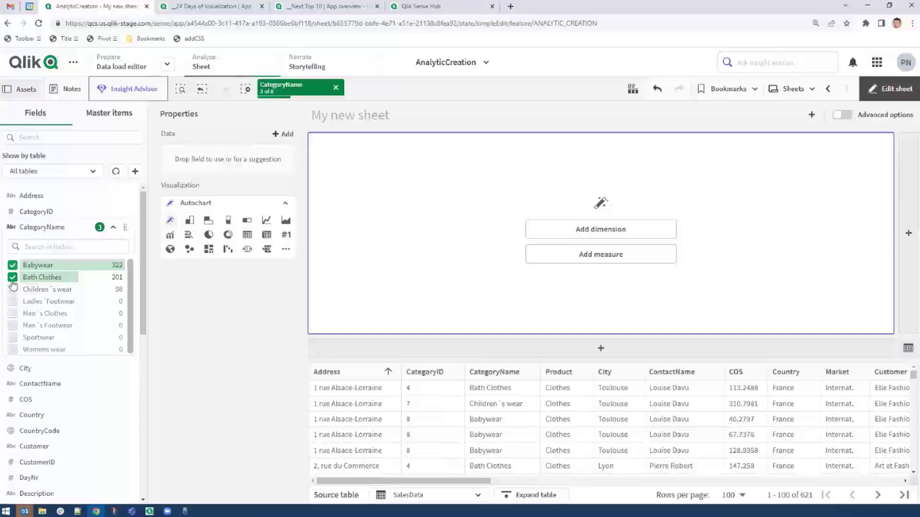
click(13, 277)
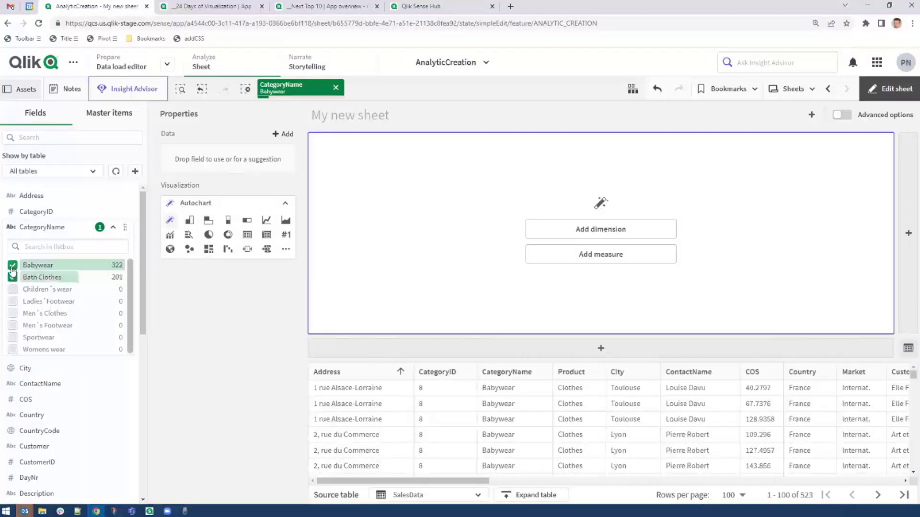
click(12, 277)
click(12, 278)
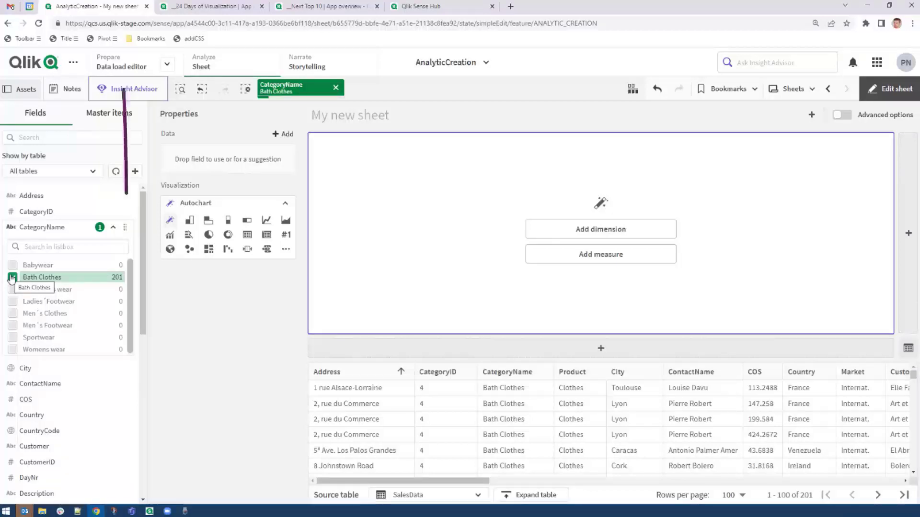
click(12, 278)
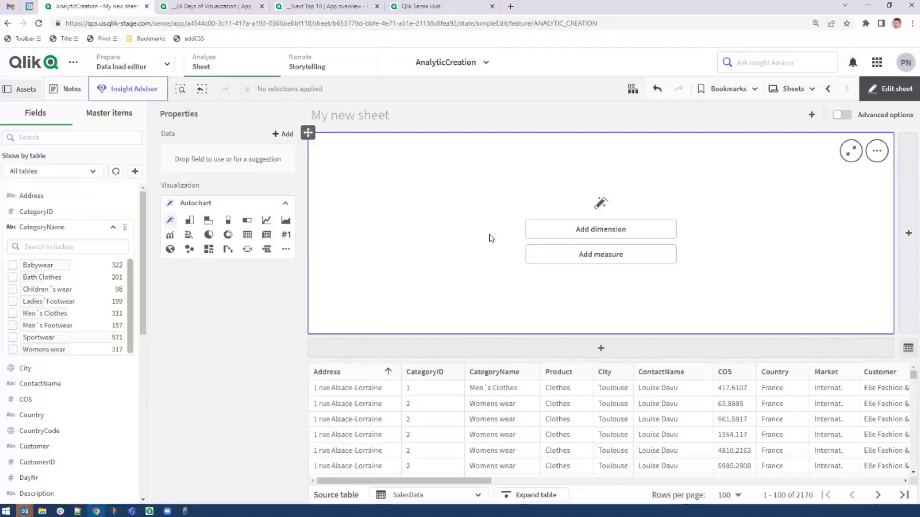
click(59, 230)
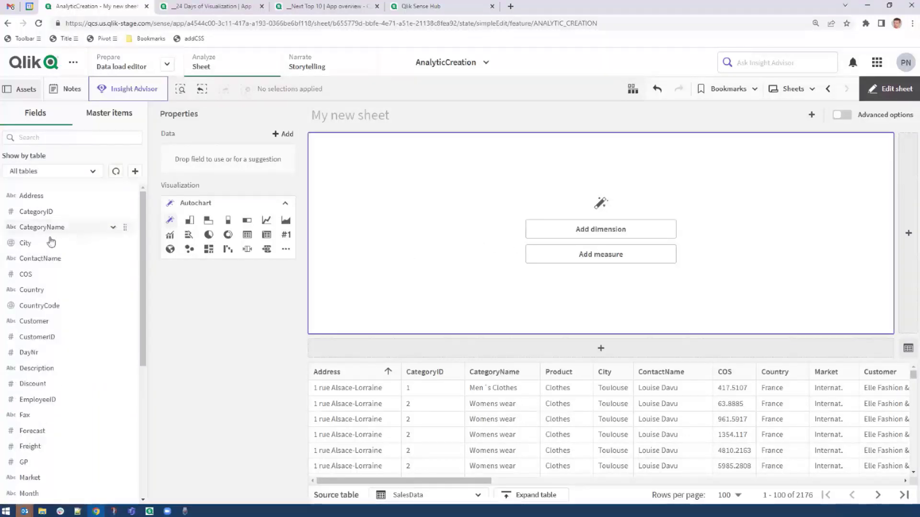
Step: Add CategoryName as the dimension and COS as the summed measure of the empty chart
drag(36, 230, 540, 206)
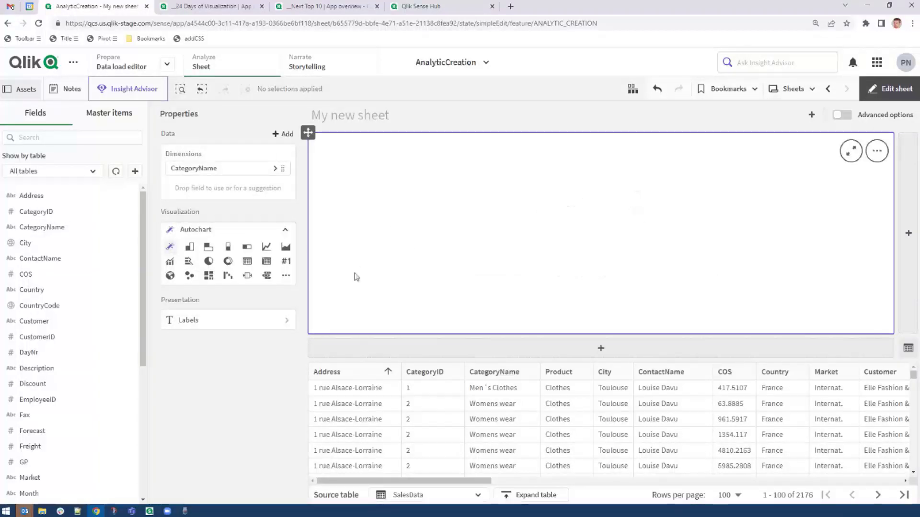
drag(26, 274, 551, 263)
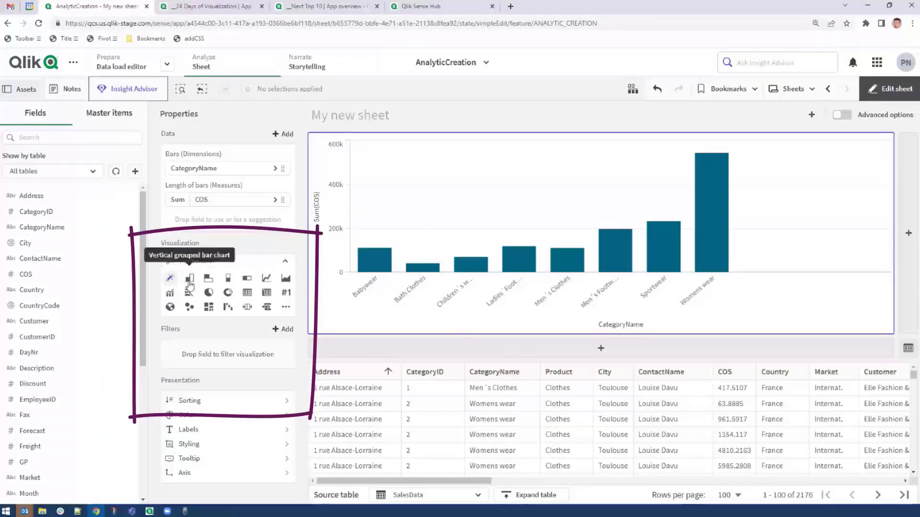
Step: Try the line, donut and area line charts, return to the line chart, and view the additional chart types
click(266, 278)
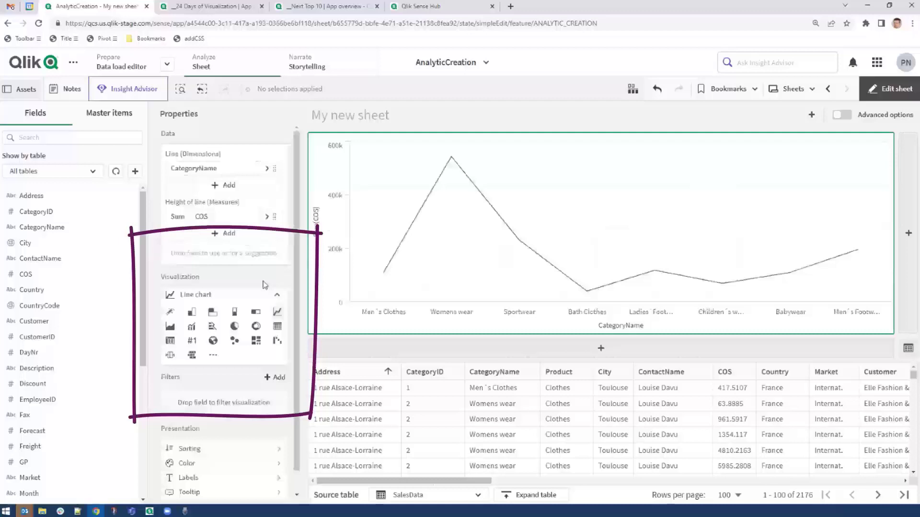
click(256, 326)
click(170, 325)
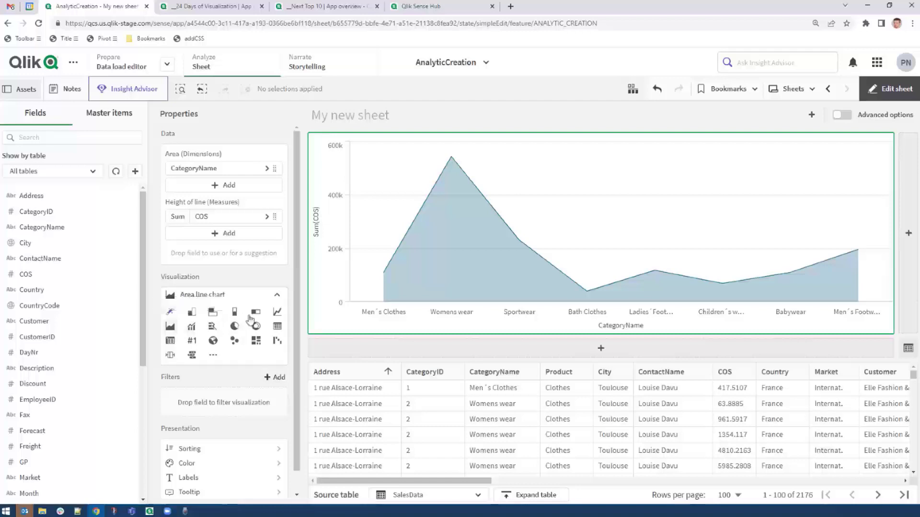
click(273, 316)
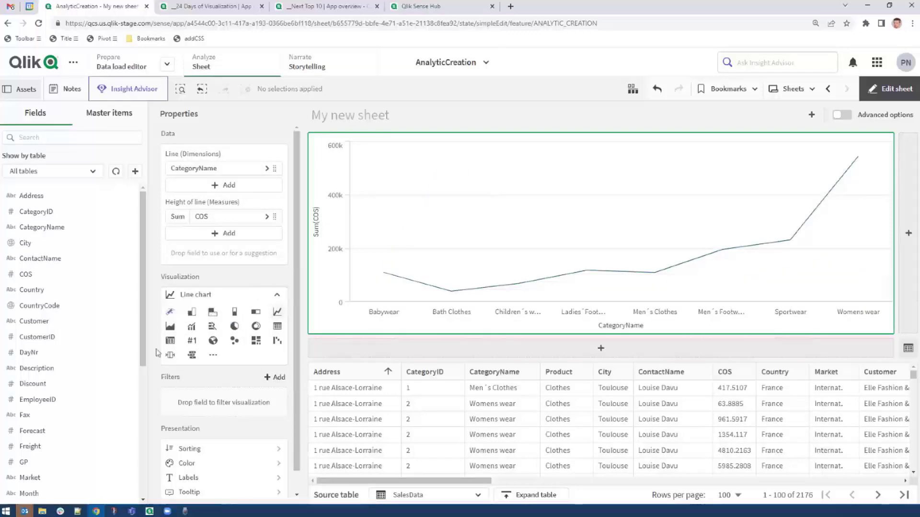
click(214, 359)
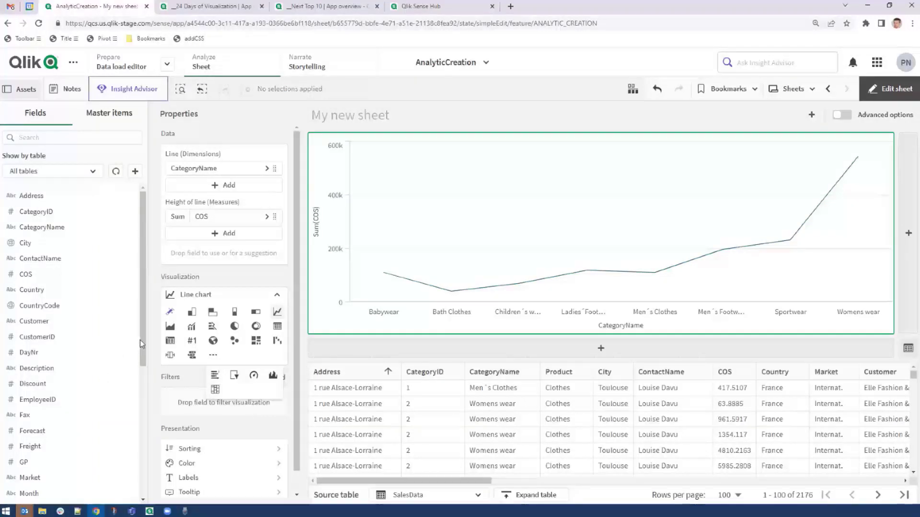
Step: Add Sales as a second measure and switch the chart from scatter plot through vertical grouped bars to a vertical stacked bar chart
scroll(30, 447, down, 5)
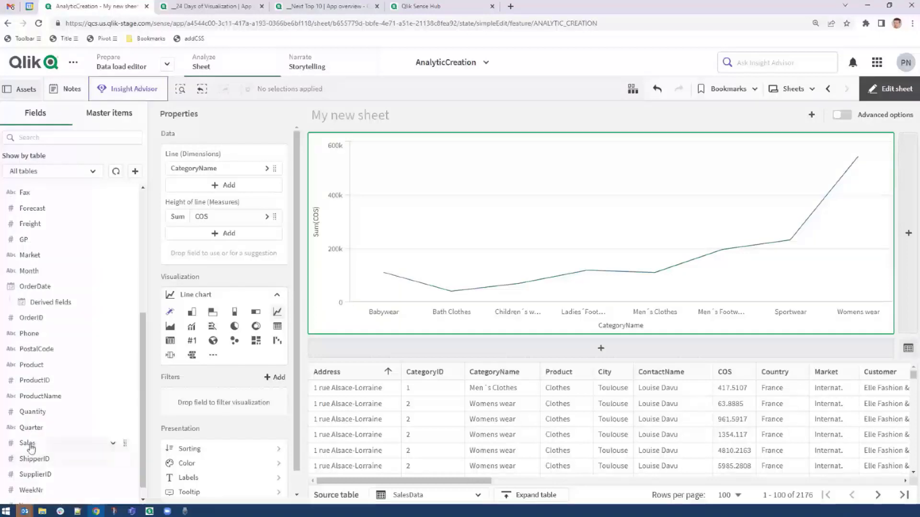
drag(30, 447, 223, 289)
click(232, 349)
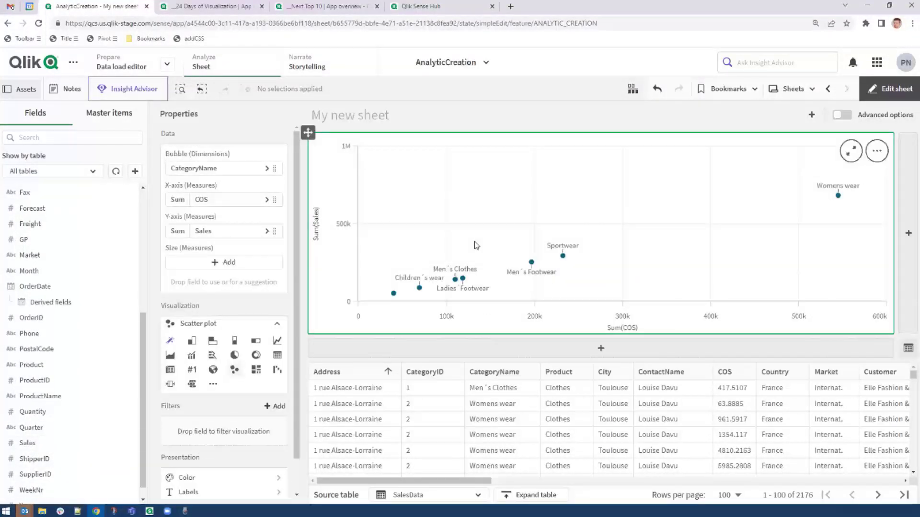
click(191, 343)
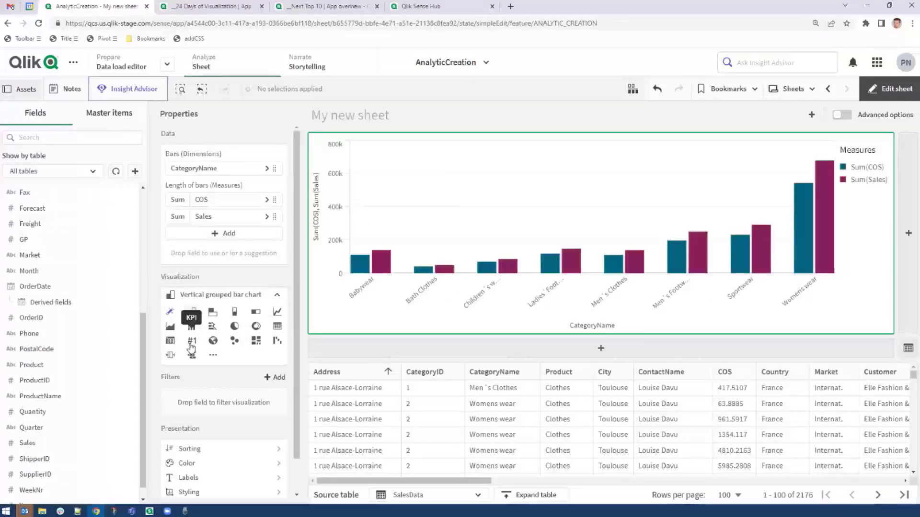
click(235, 314)
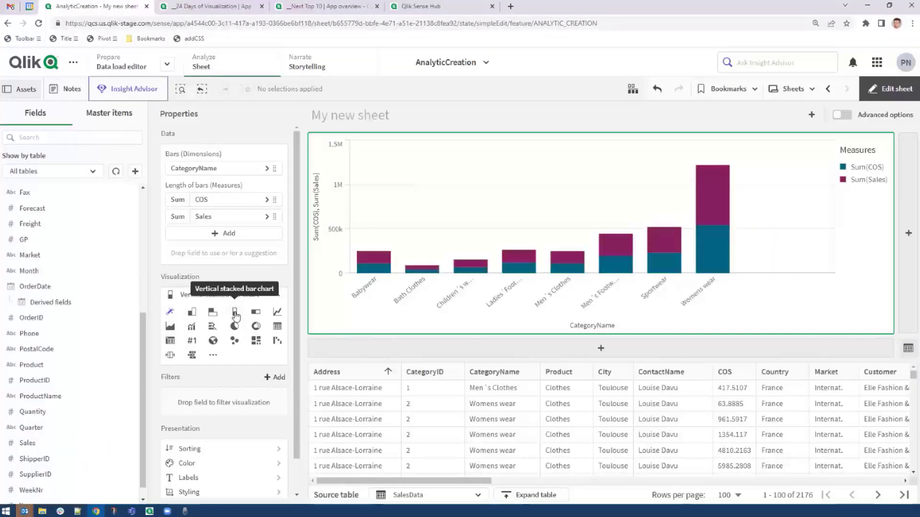
Step: Review the chart's Sorting and Color presentation settings
scroll(235, 314, down, 2)
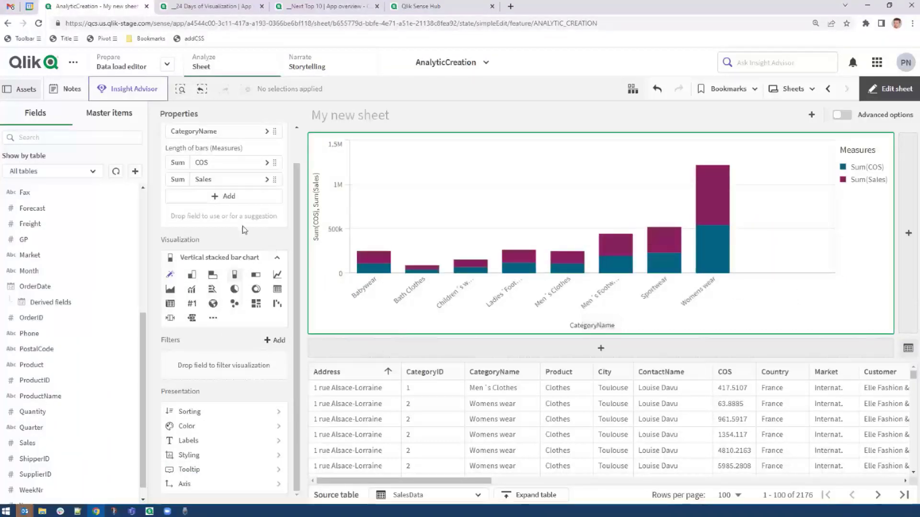
click(229, 417)
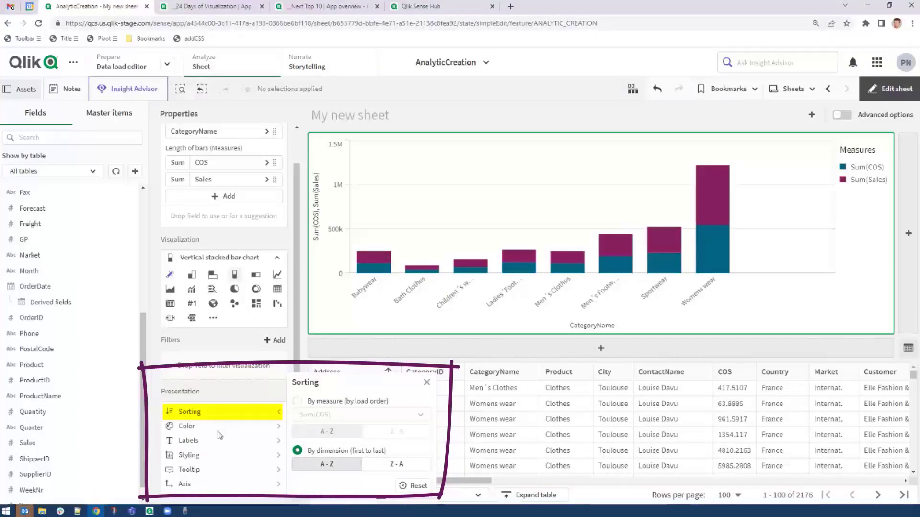
click(221, 428)
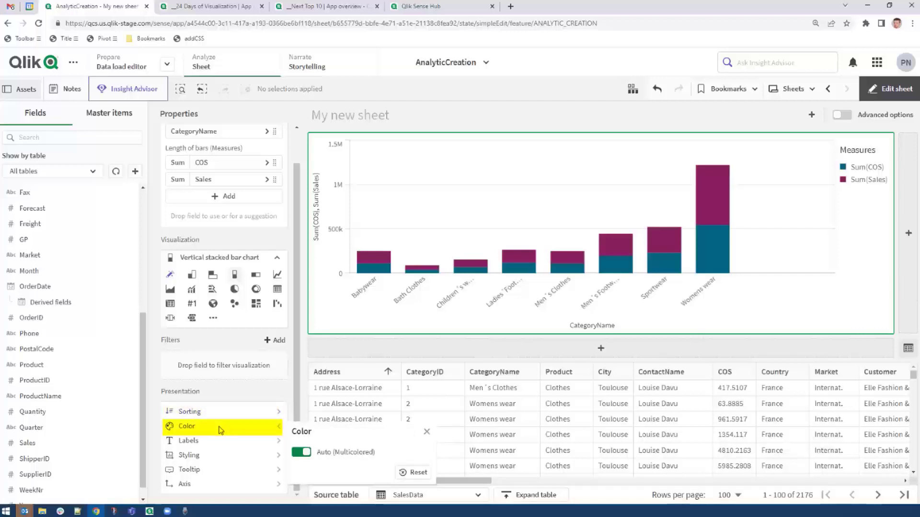
Step: Enter "Title" as the chart's title and "Subtitle" as its subtitle in the label settings
click(204, 439)
click(339, 292)
text(Title)
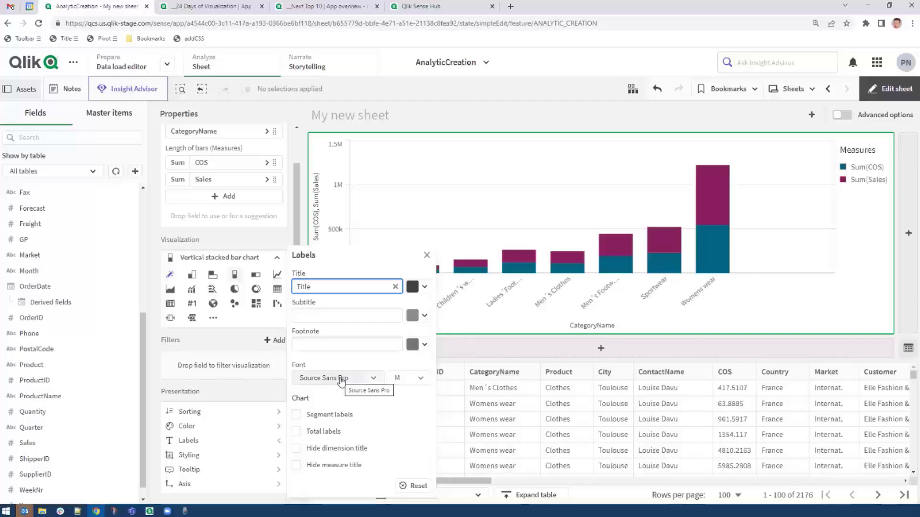
click(336, 319)
text(Subtitle)
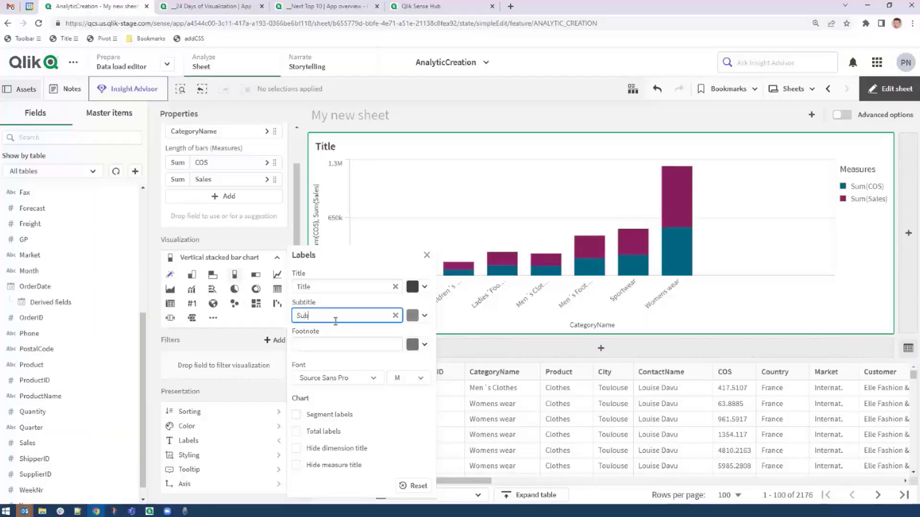
Step: Try the Luminari font for the chart labels, set it to Courier instead, and close the label settings
click(342, 378)
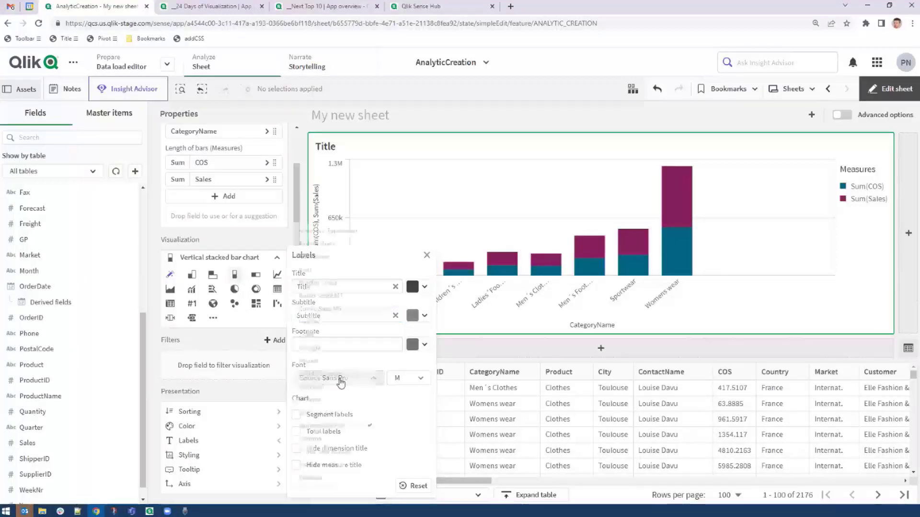
click(340, 385)
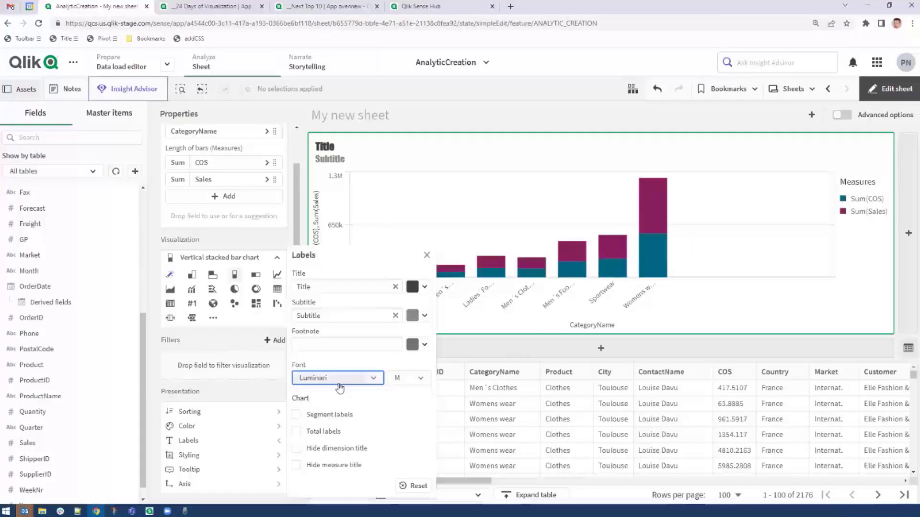
click(339, 380)
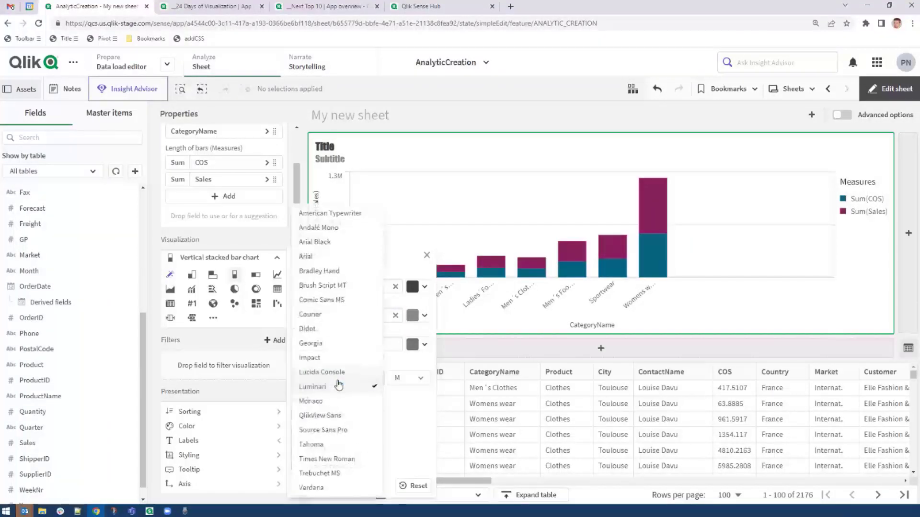
click(325, 314)
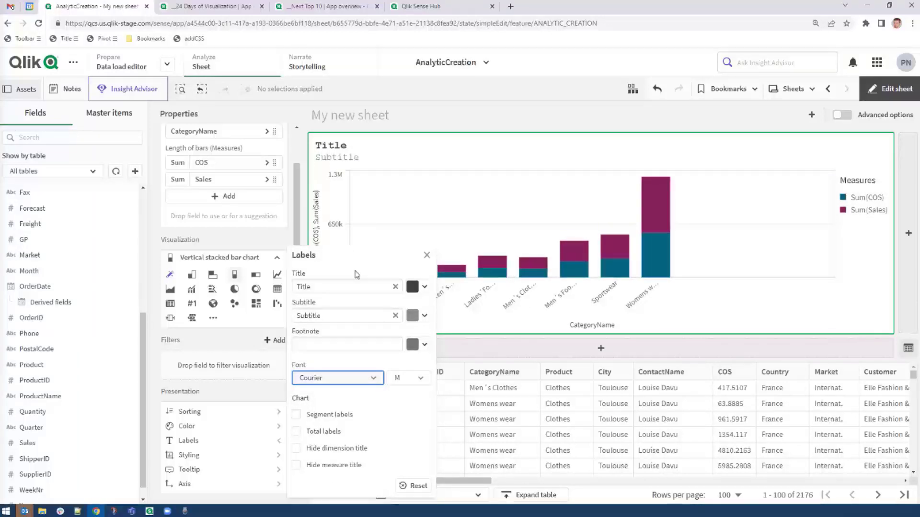
click(197, 342)
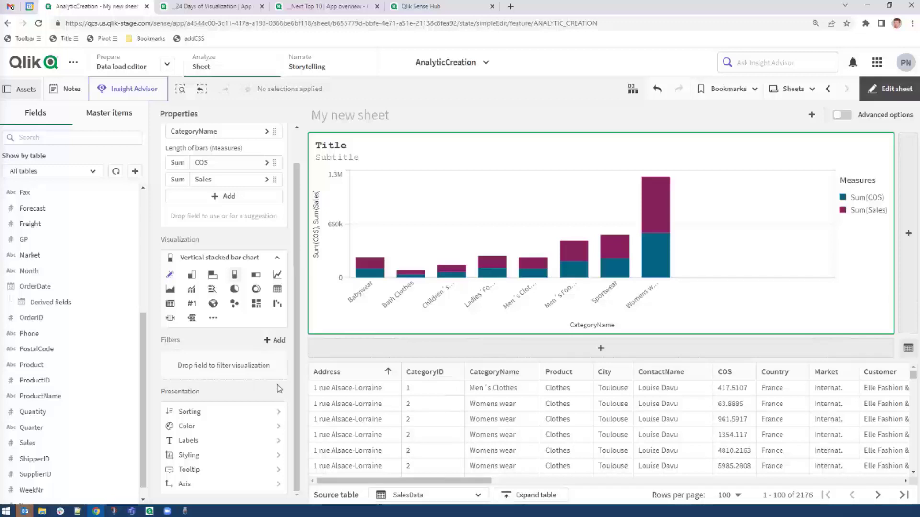
mouse_move(279, 388)
mouse_down()
mouse_move(296, 322)
mouse_move(150, 323)
mouse_up()
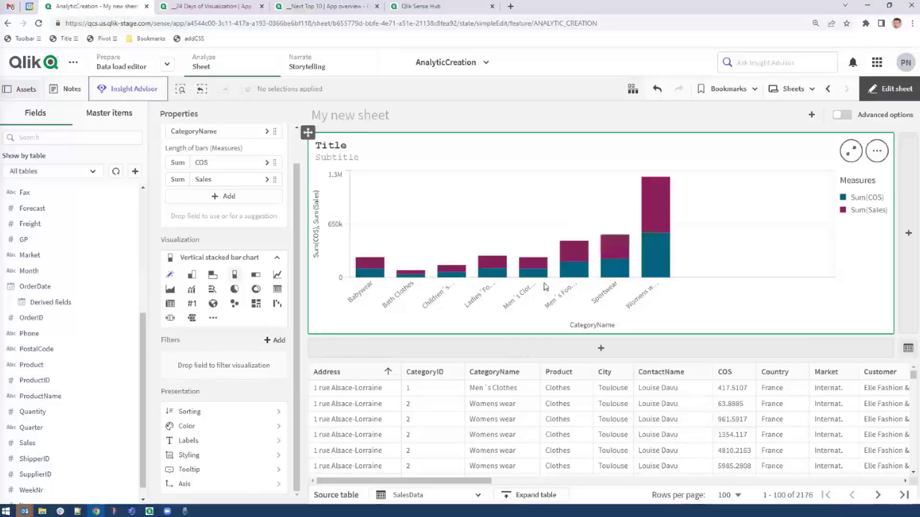
Step: Filter the stacked bar chart by CategoryName, excluding the value Womens wear
scroll(95, 233, up, 5)
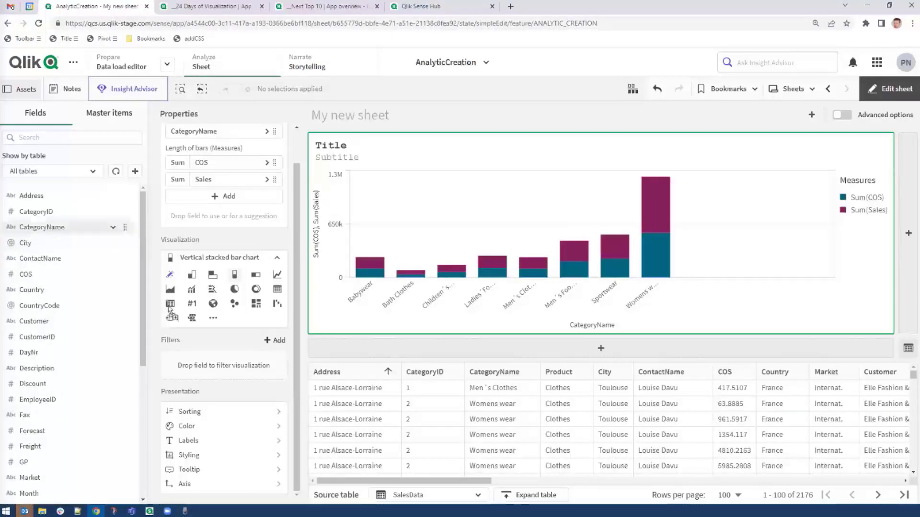
drag(91, 227, 224, 373)
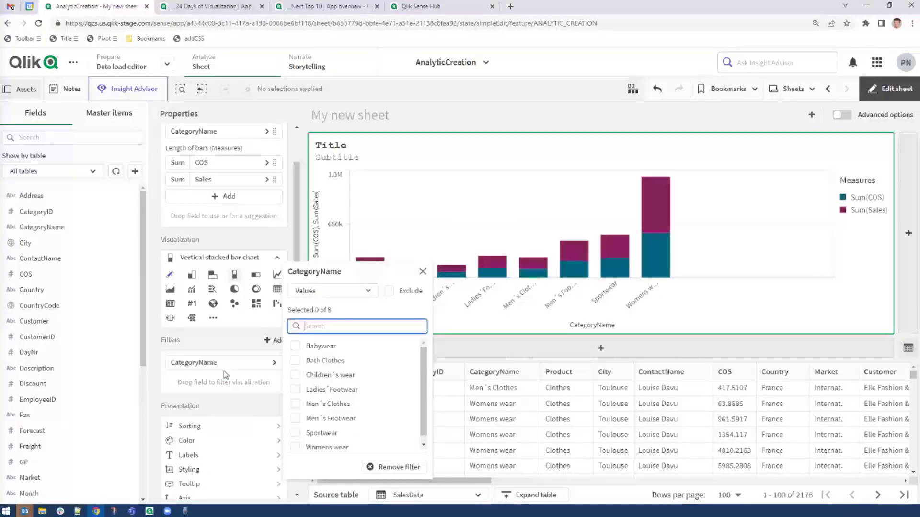
click(296, 442)
click(388, 287)
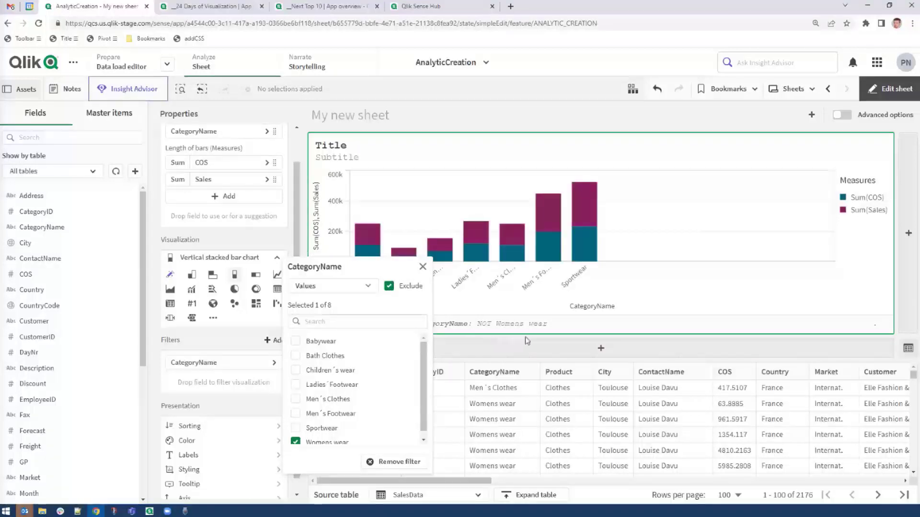
click(436, 119)
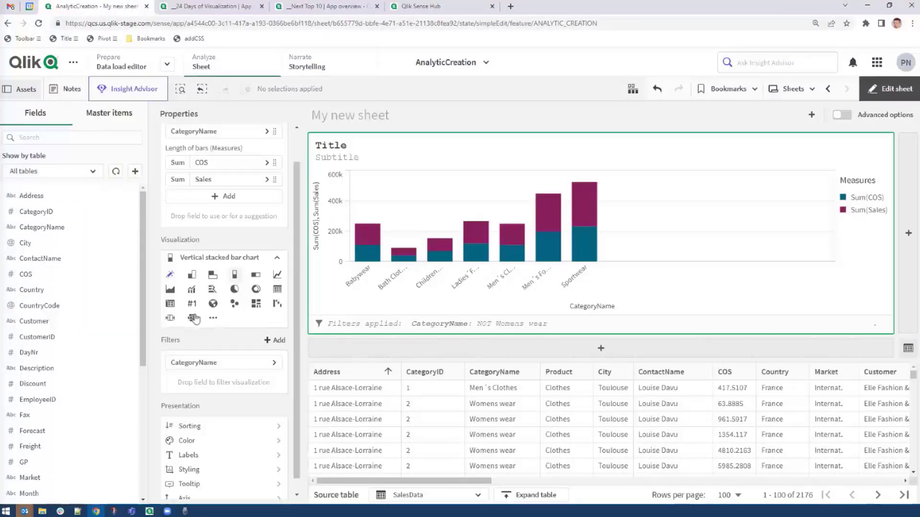
Step: Review the filter types available for the chart's CategoryName filter and close the filter settings
click(241, 369)
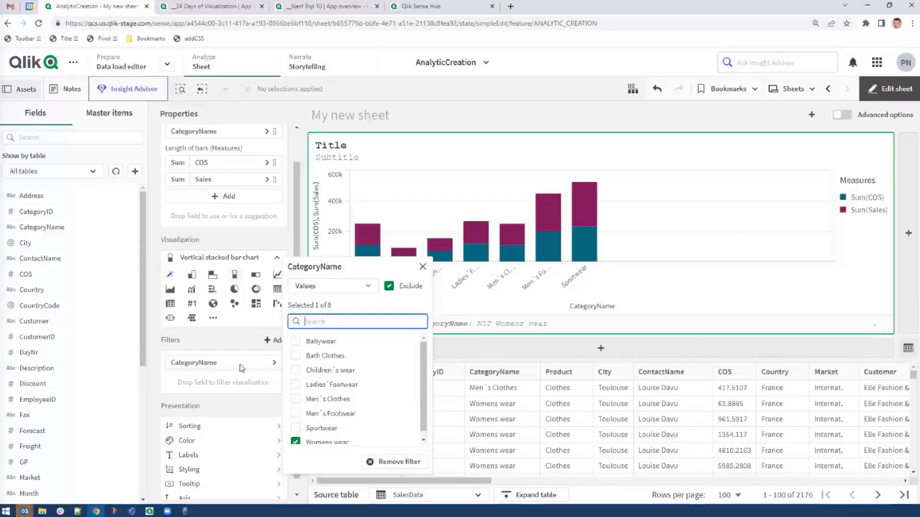
click(320, 289)
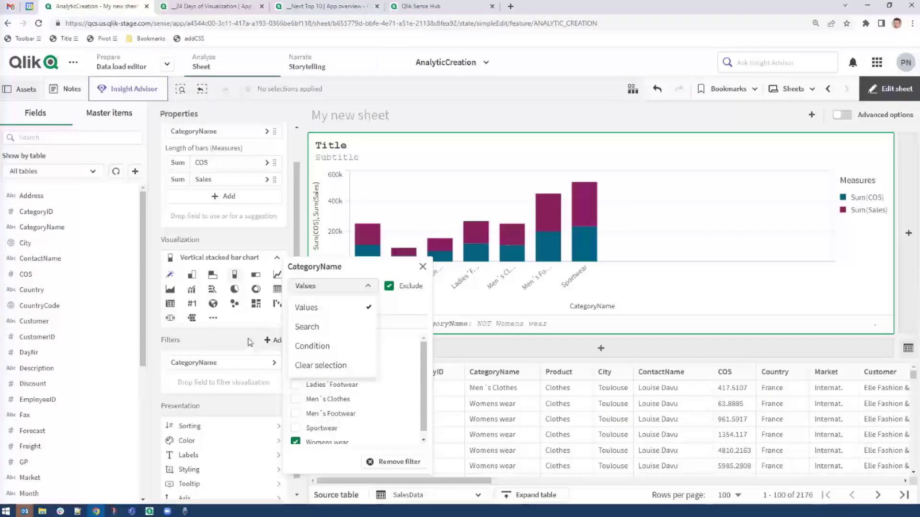
click(460, 112)
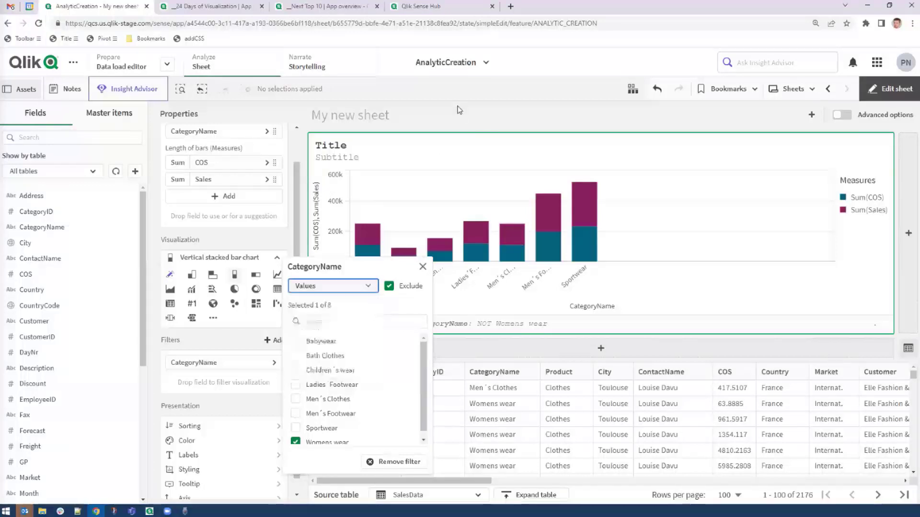
click(421, 267)
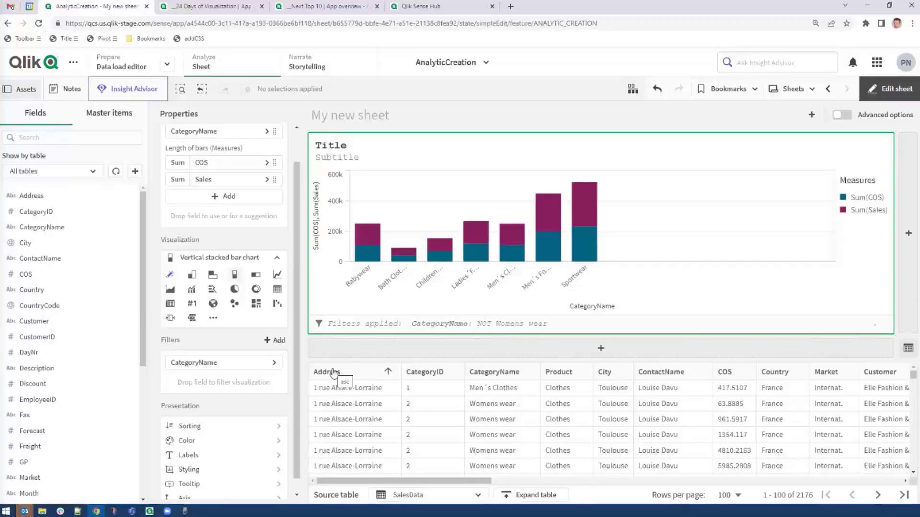
Step: Rename the sheet as "Sheet title"
click(353, 117)
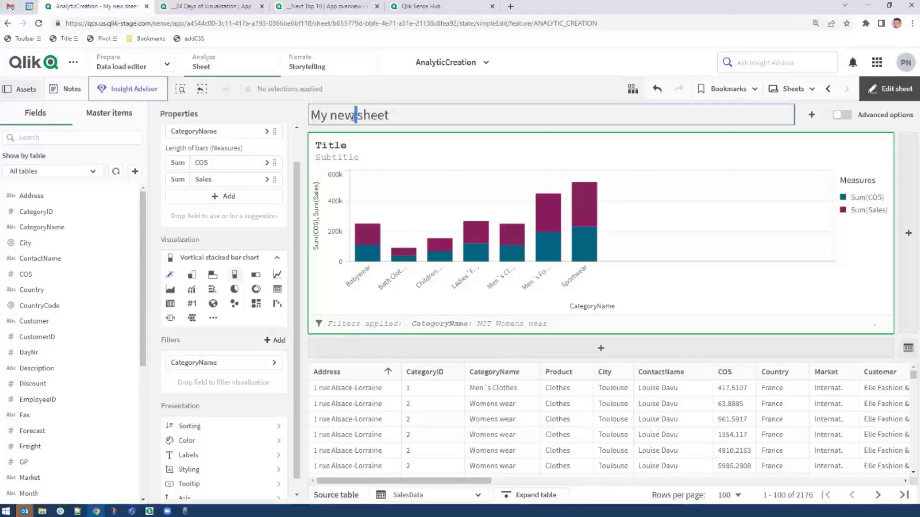
key(ctrl+a)
text(Sheet title)
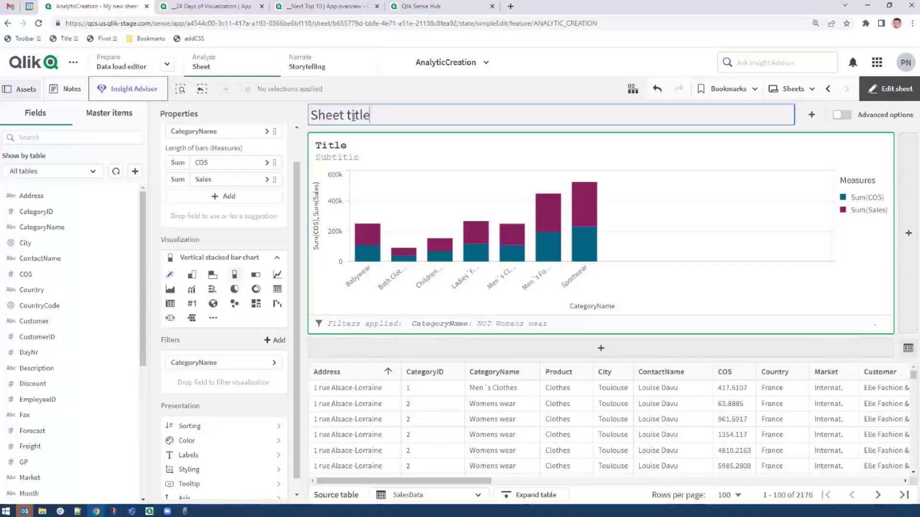
Step: Add a second visualization beside the stacked bar chart and make it a map
click(910, 238)
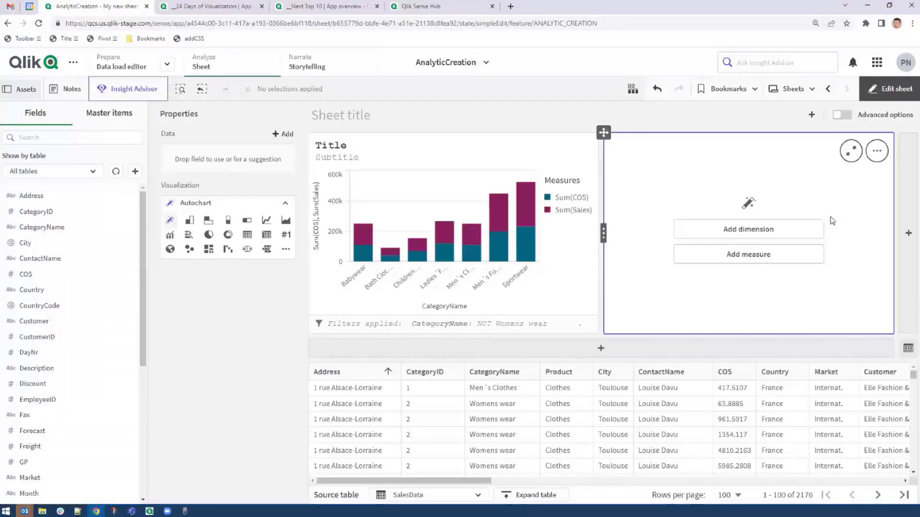
click(172, 250)
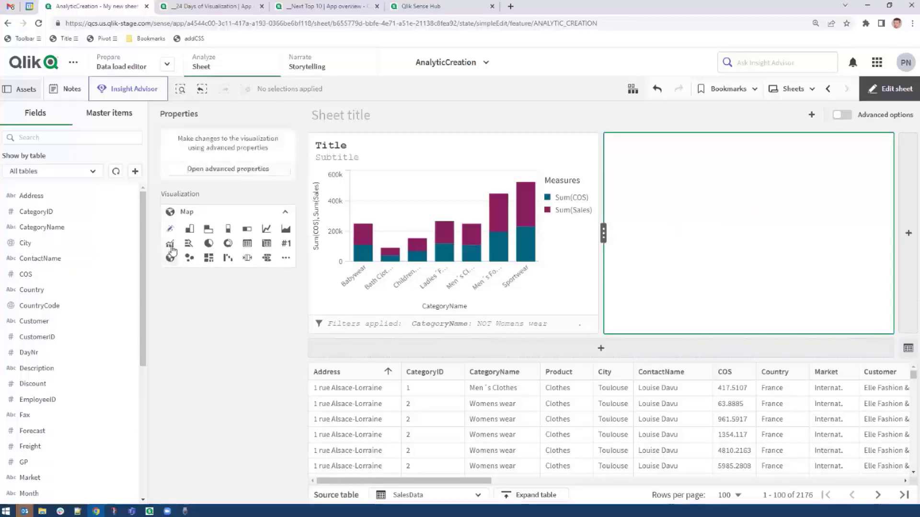
Step: Turn on the sheet's advanced options to view the full editing layout, and turn them off again
click(849, 122)
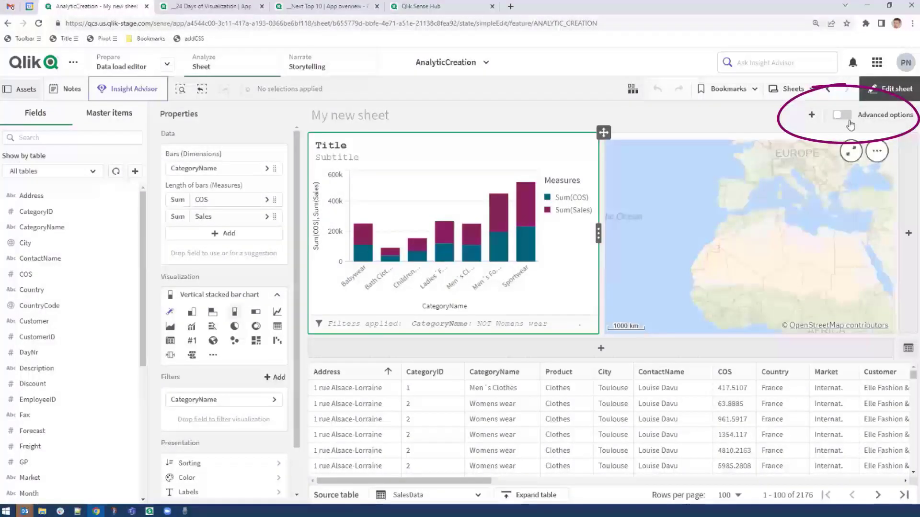
click(849, 123)
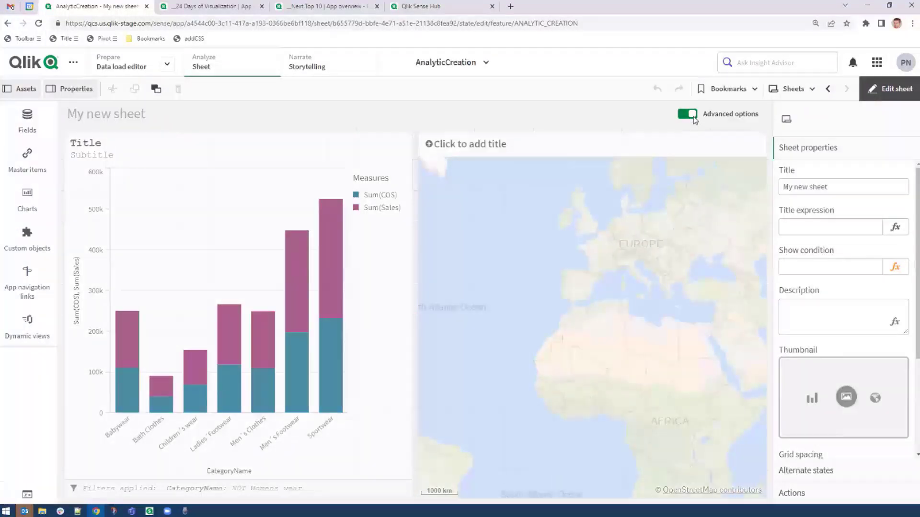
click(695, 119)
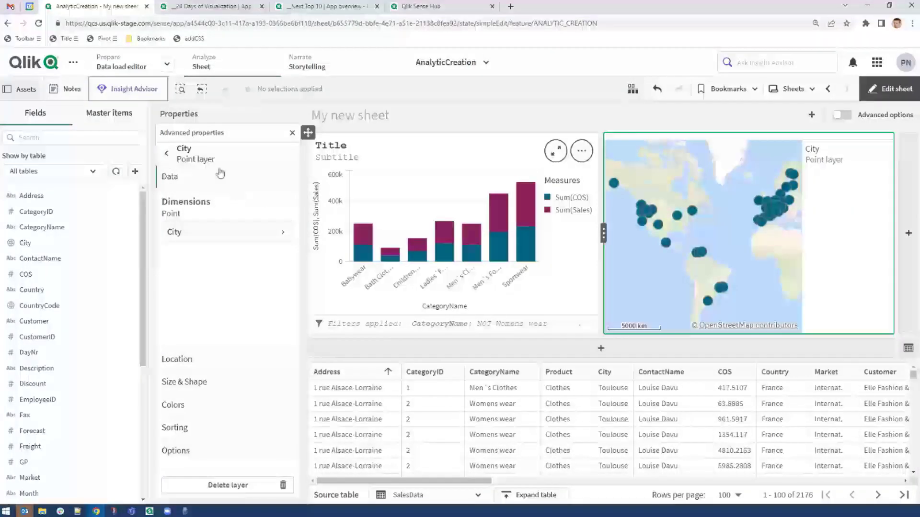
Step: Switch to the "24 Days of Visualization" app, open the sheet "1. Use the titles" and turn on its dynamic titles
click(213, 7)
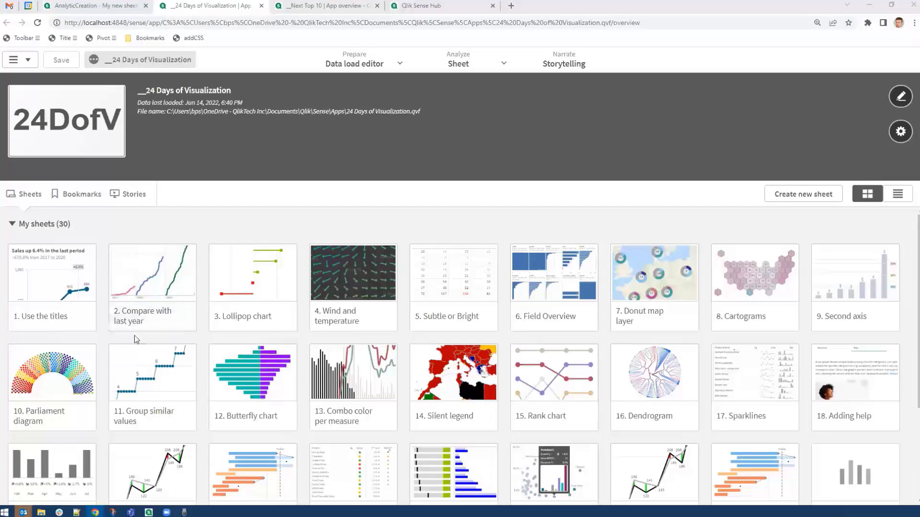
click(47, 288)
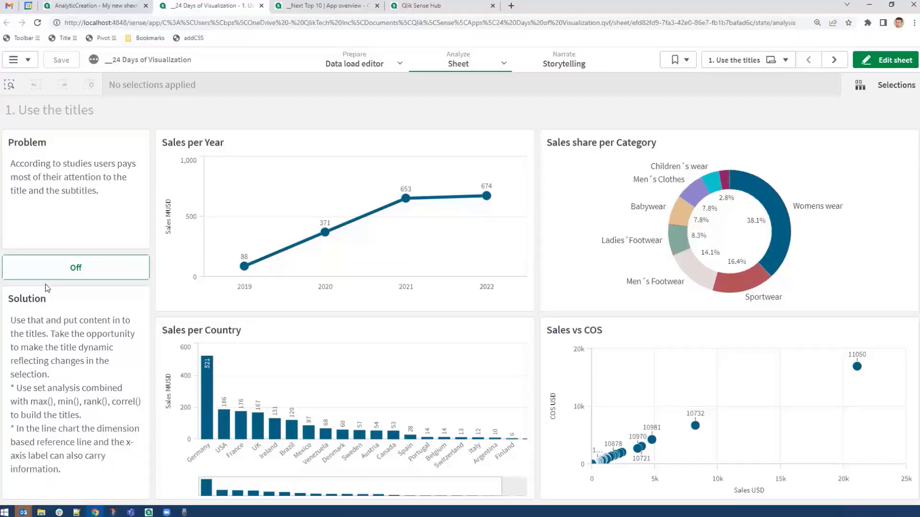
click(74, 268)
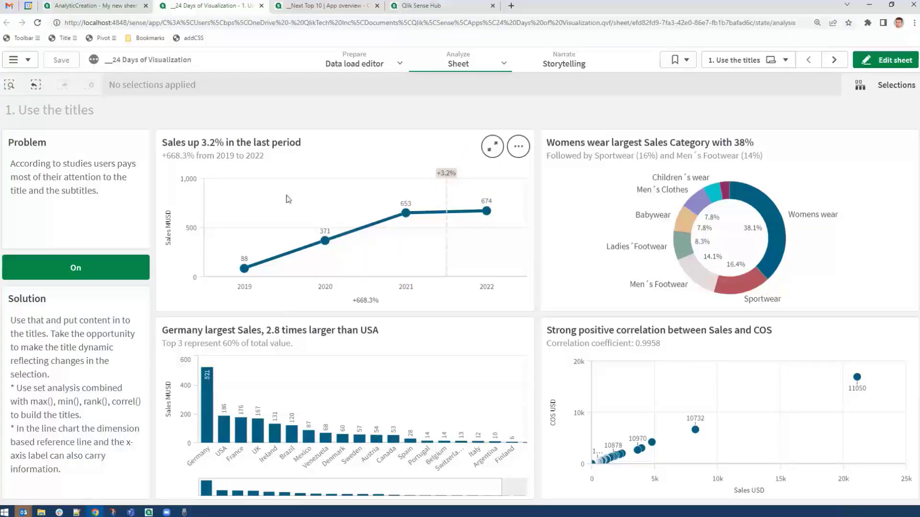
Step: Select Men's Footwear, Womens wear and Men's Clothes in the category donut chart, and try Men's Footwear alone before cancelling that narrower selection
click(691, 277)
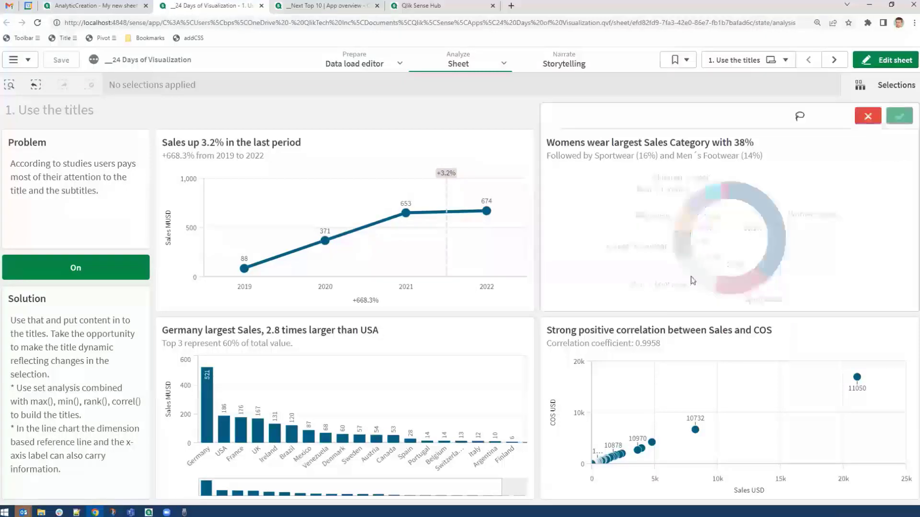
click(740, 188)
click(703, 208)
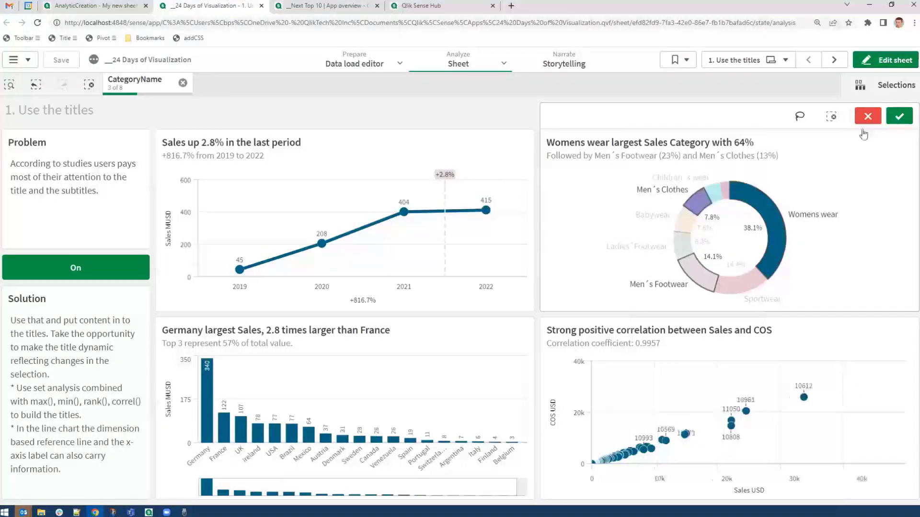
click(889, 119)
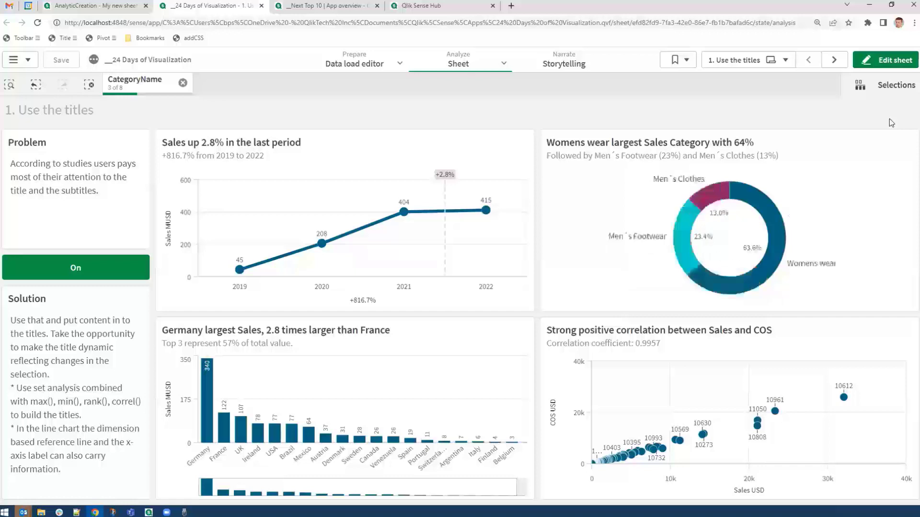
click(683, 242)
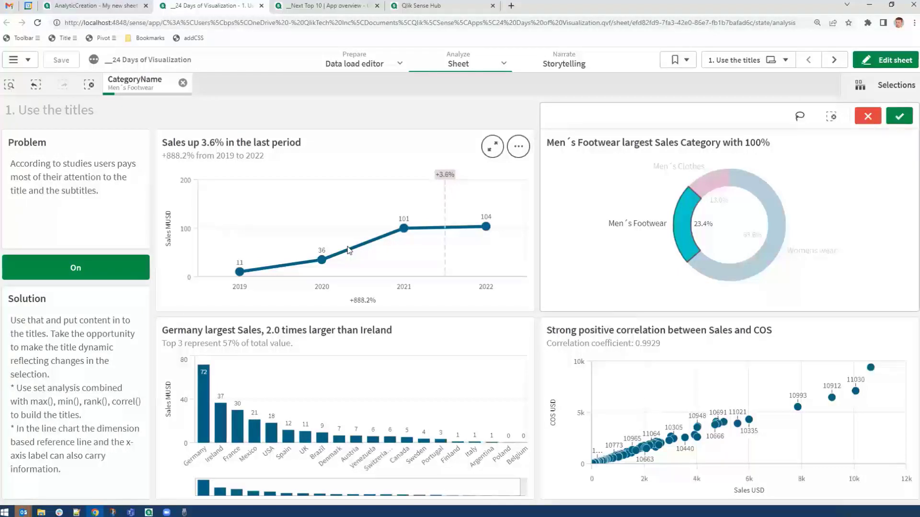
click(868, 116)
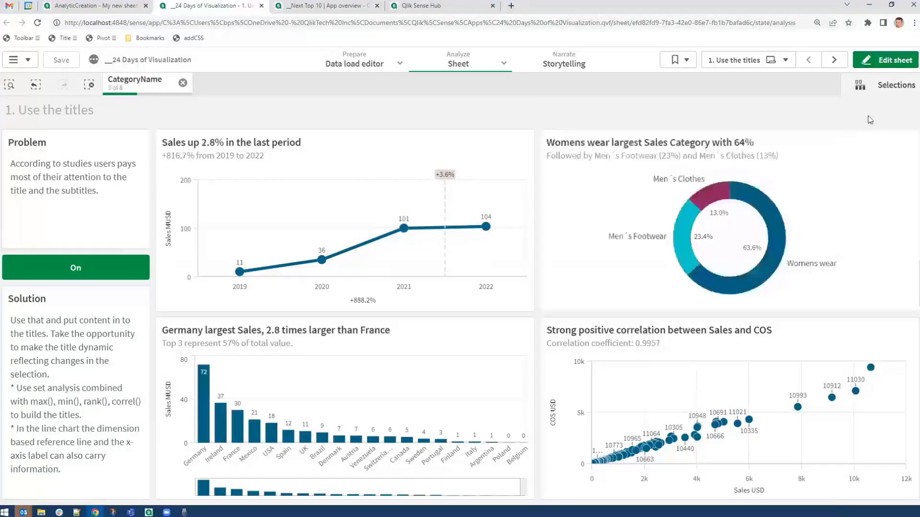
Step: Put the sheet in edit mode and open the title expression of the yearly sales line chart in the expression editor
click(873, 60)
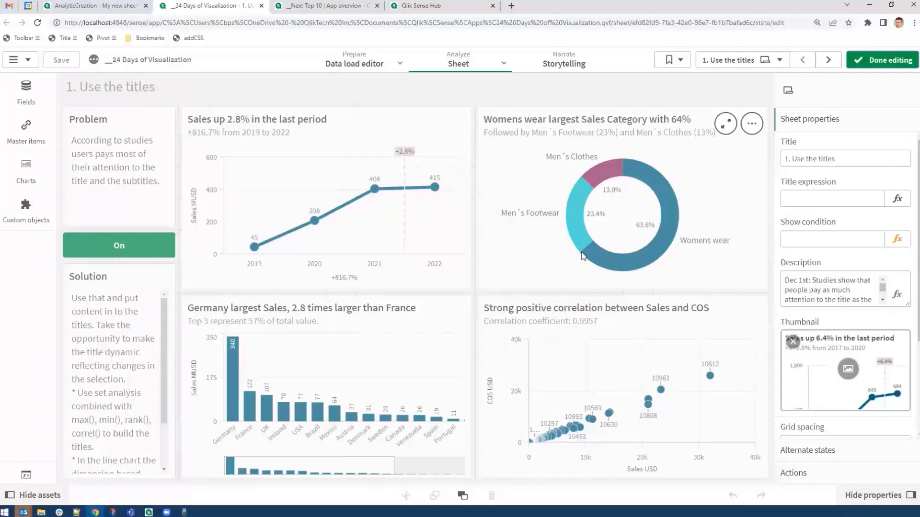
click(339, 242)
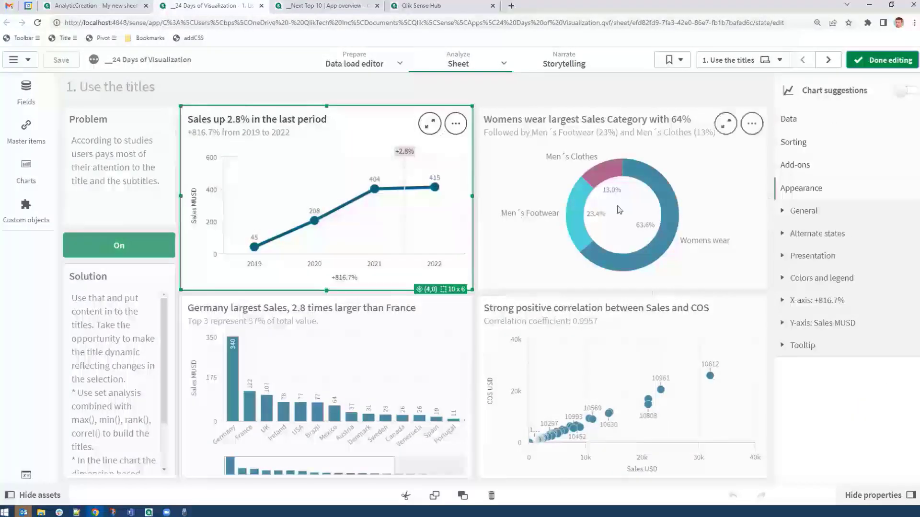
click(804, 211)
click(897, 285)
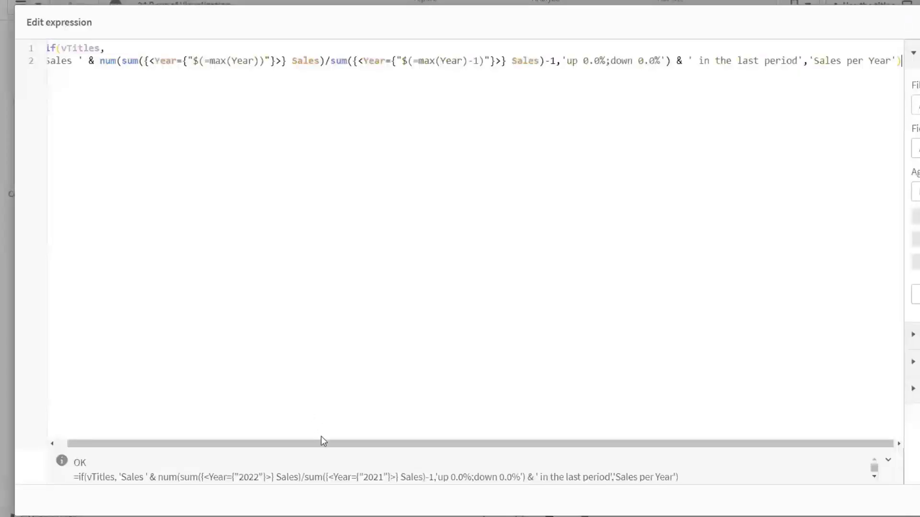
Step: Examine the title expression: the vTitles condition, the num() calculation with its up/down format, and the set expressions for the latest and previous year
drag(321, 440, 232, 389)
drag(119, 48, 47, 48)
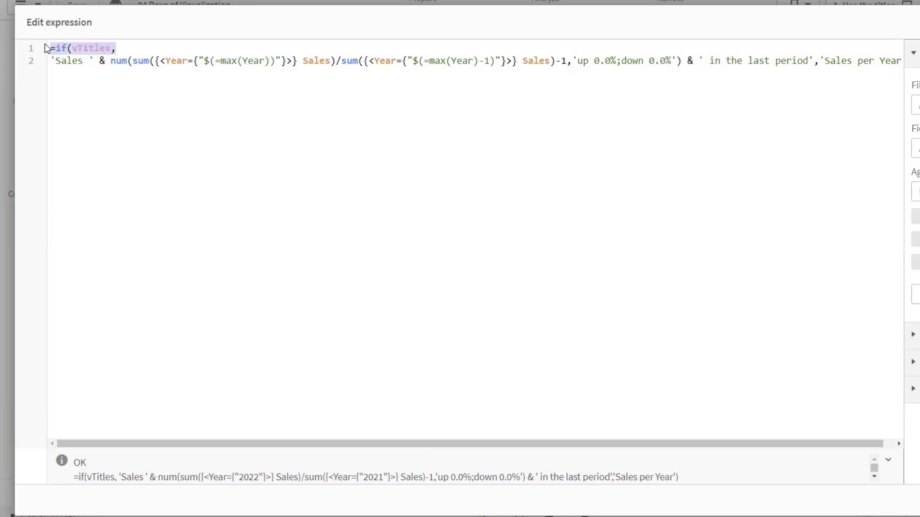
click(123, 70)
drag(216, 440, 205, 441)
drag(99, 60, 568, 60)
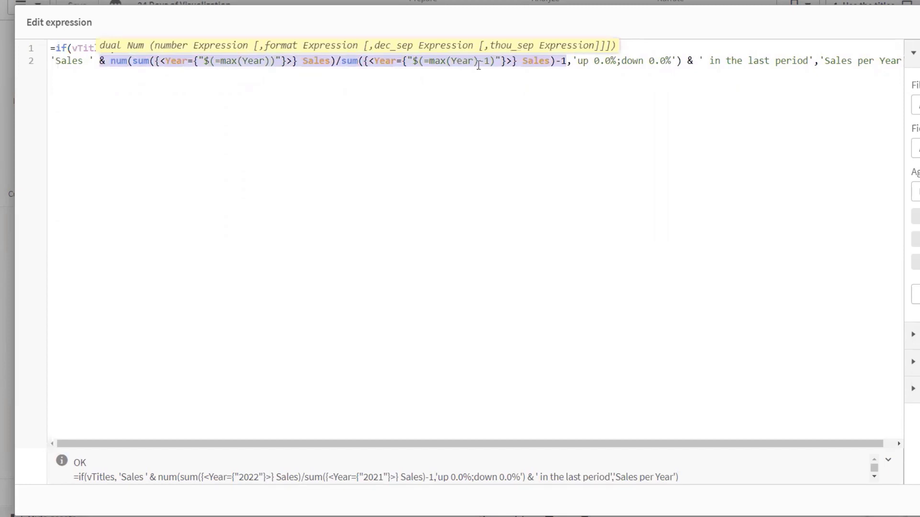
click(612, 63)
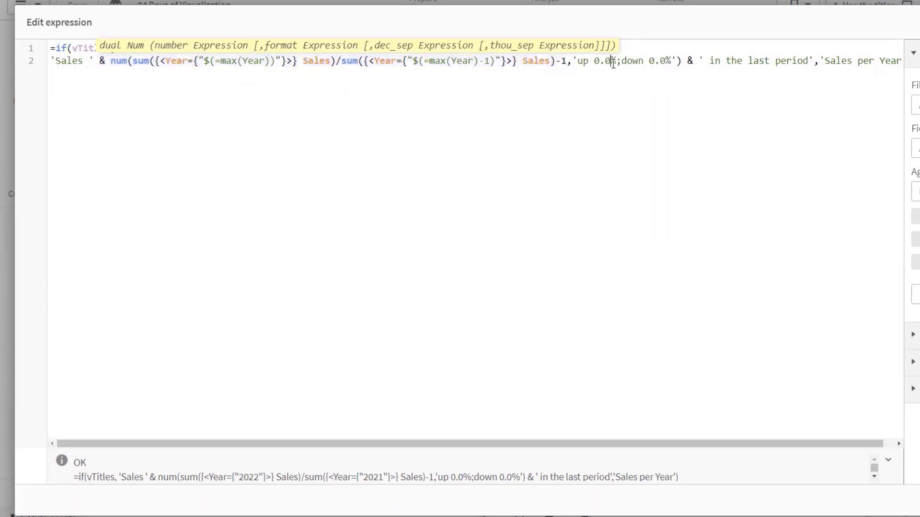
double_click(580, 62)
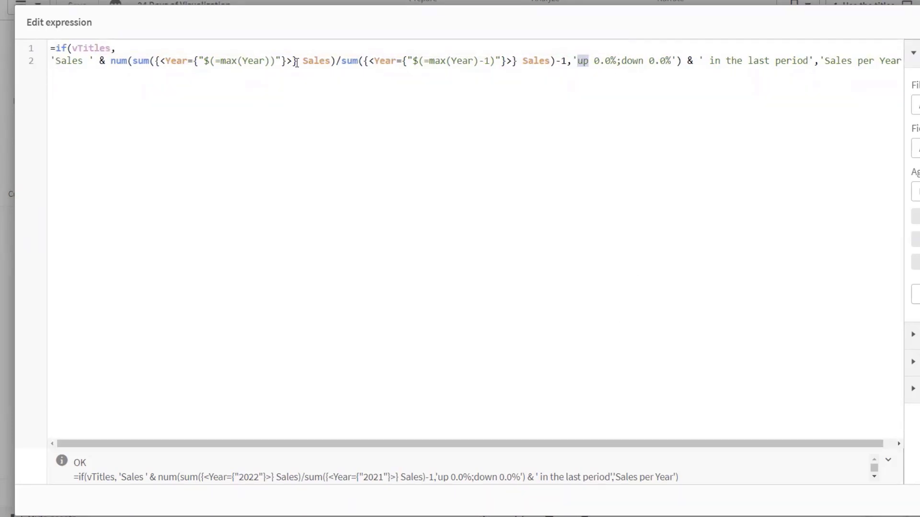
click(154, 61)
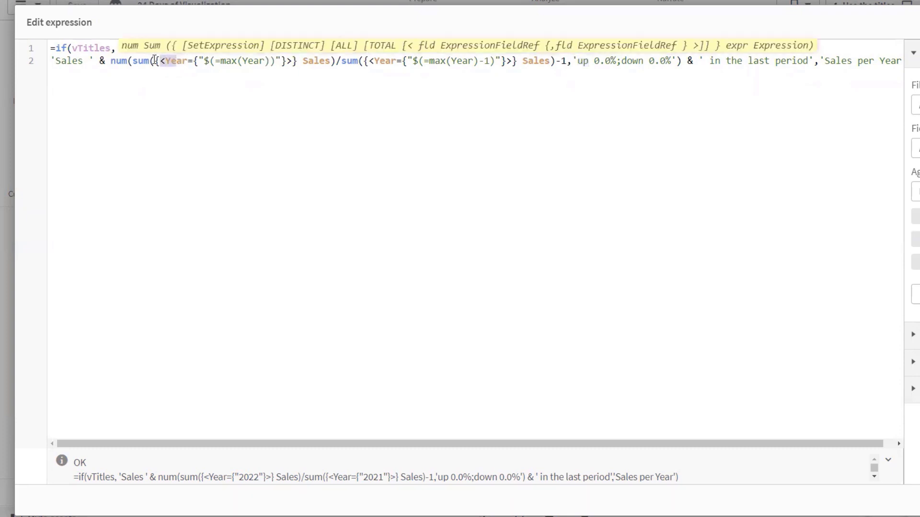
drag(155, 61, 297, 61)
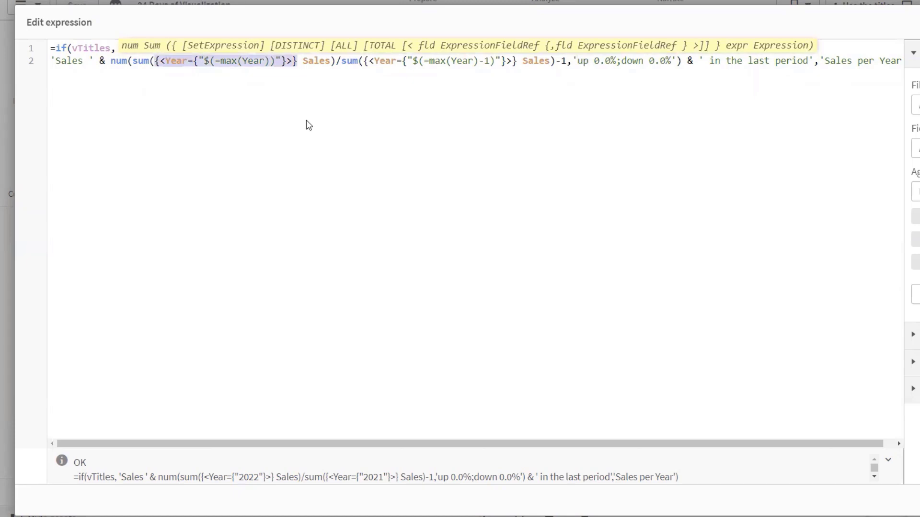
drag(363, 60, 504, 58)
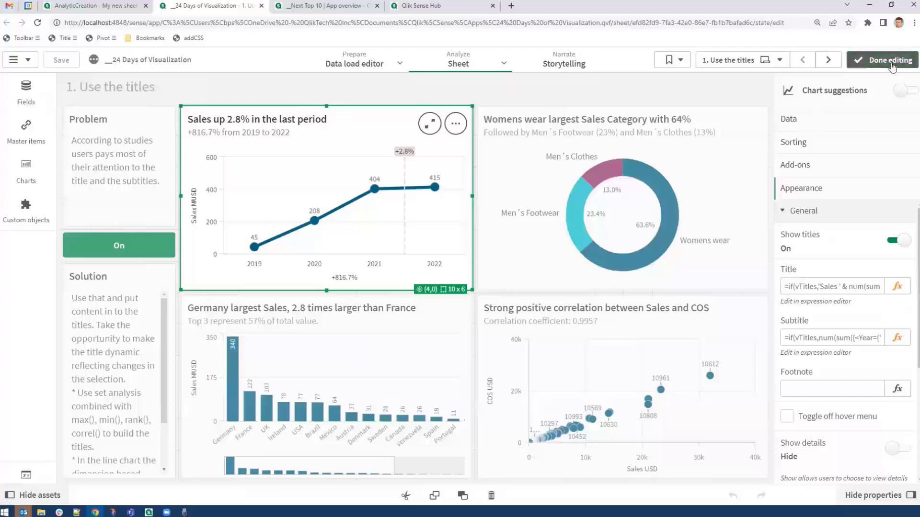
Step: Finish editing the current sheet and open the sheet "18. Adding help"
click(892, 64)
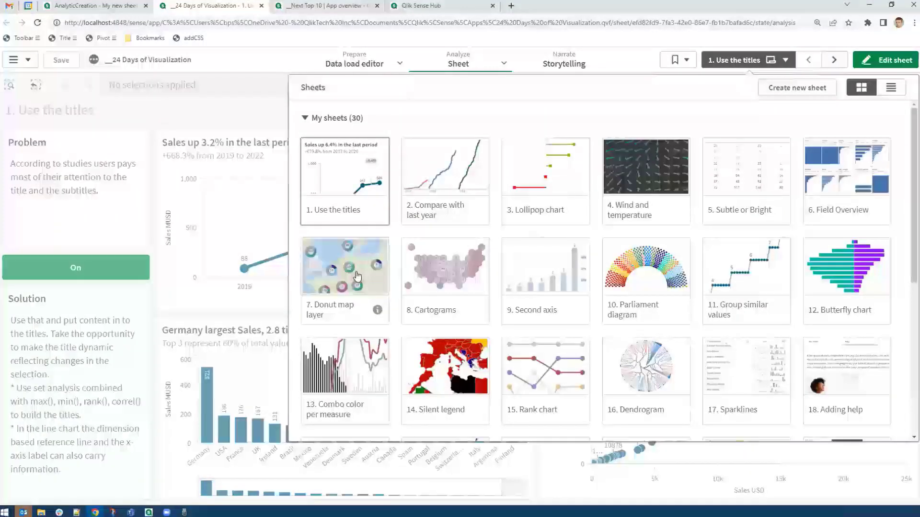
scroll(547, 278, down, 3)
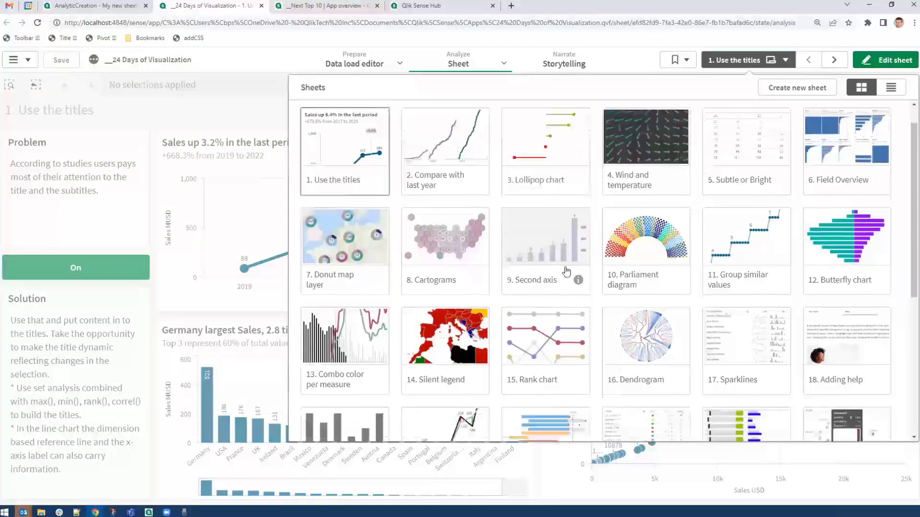
click(820, 265)
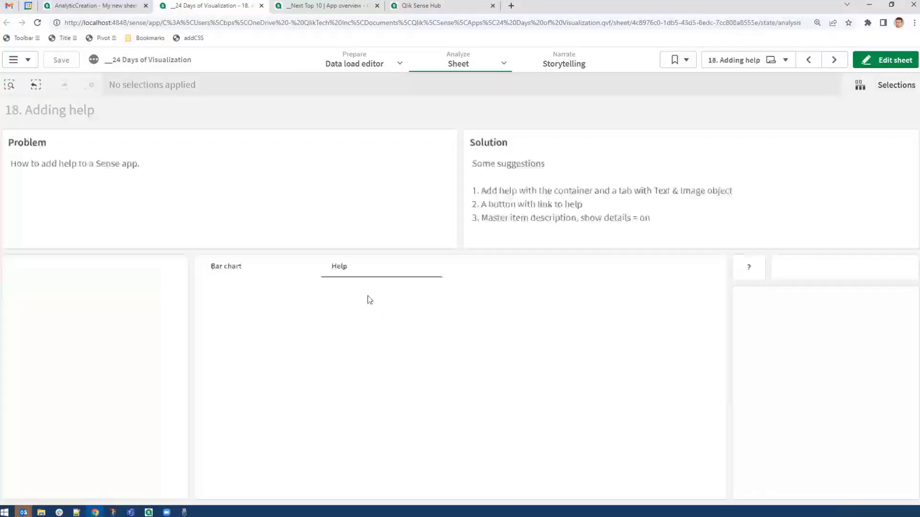
Step: Compare the Bar chart and Help views of the container, ending on the Bar chart
click(260, 267)
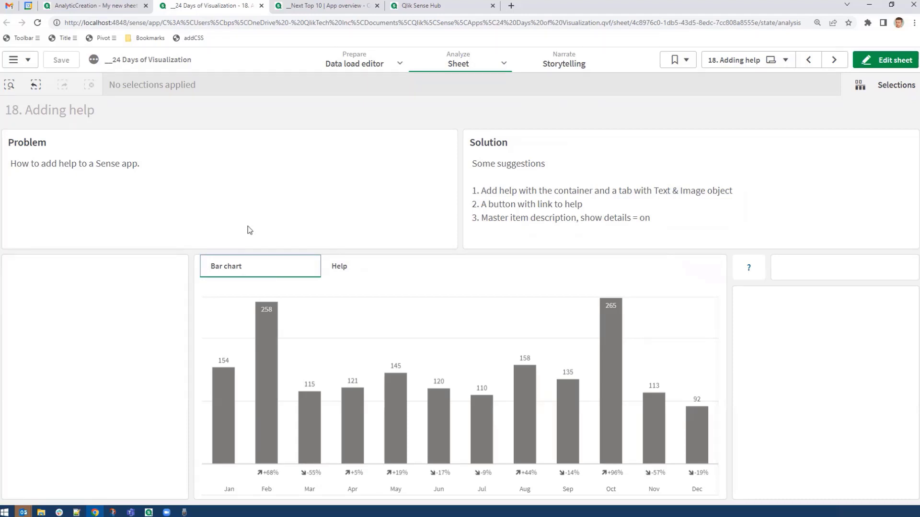
click(343, 273)
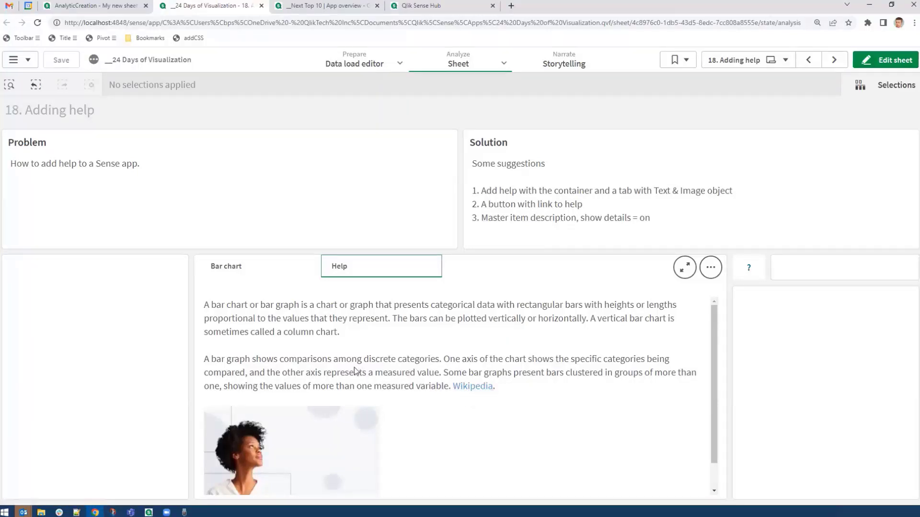
click(258, 266)
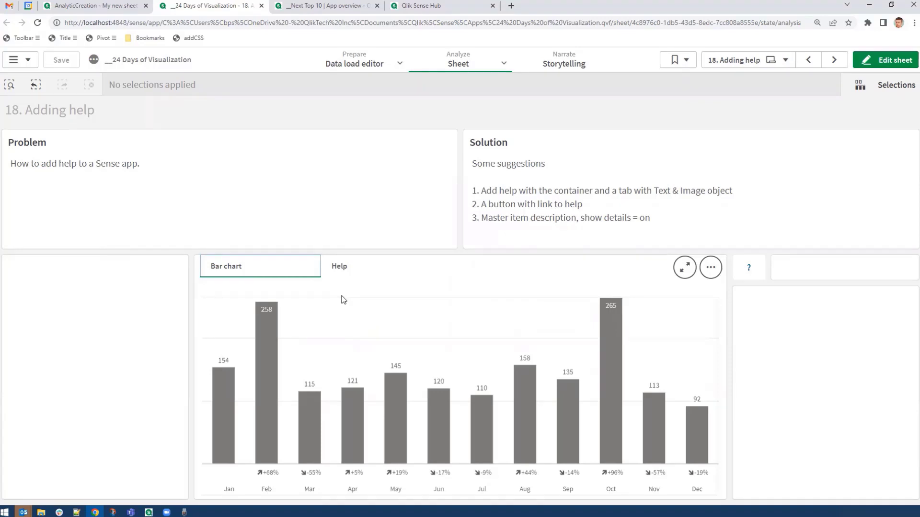
Step: Put the "18. Adding help" sheet in edit mode, turn on Extend sheet and extend the canvas downward
click(888, 60)
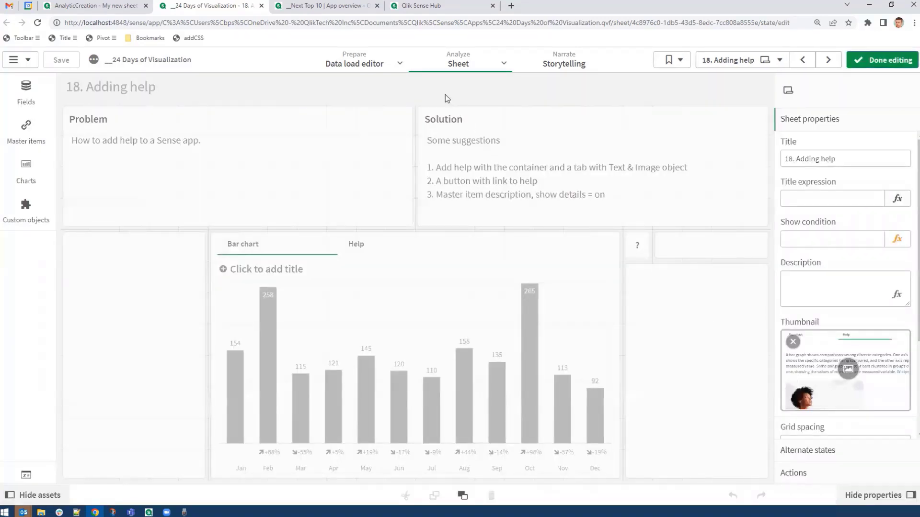
scroll(836, 387, down, 3)
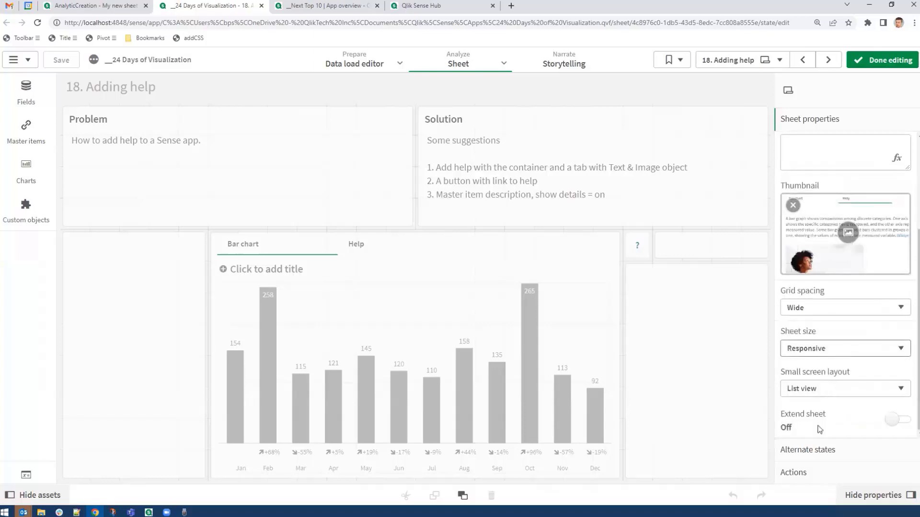
click(899, 420)
click(448, 472)
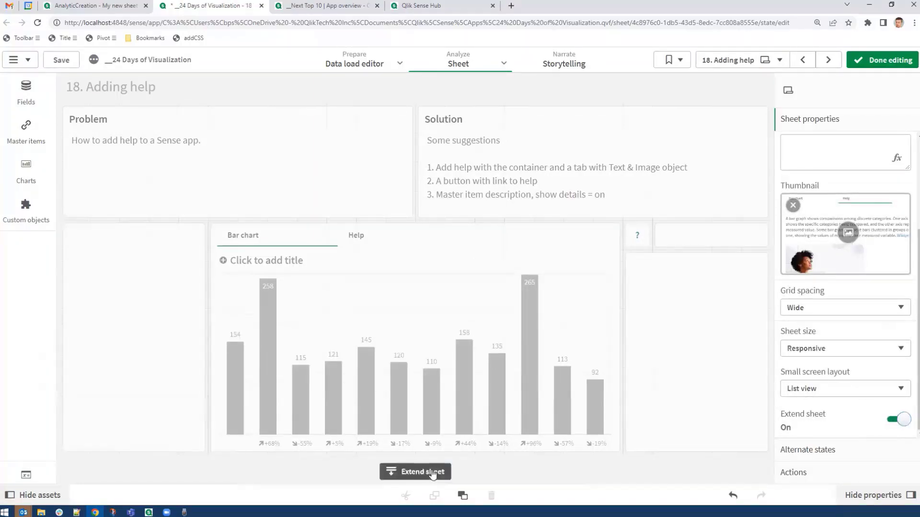
click(432, 473)
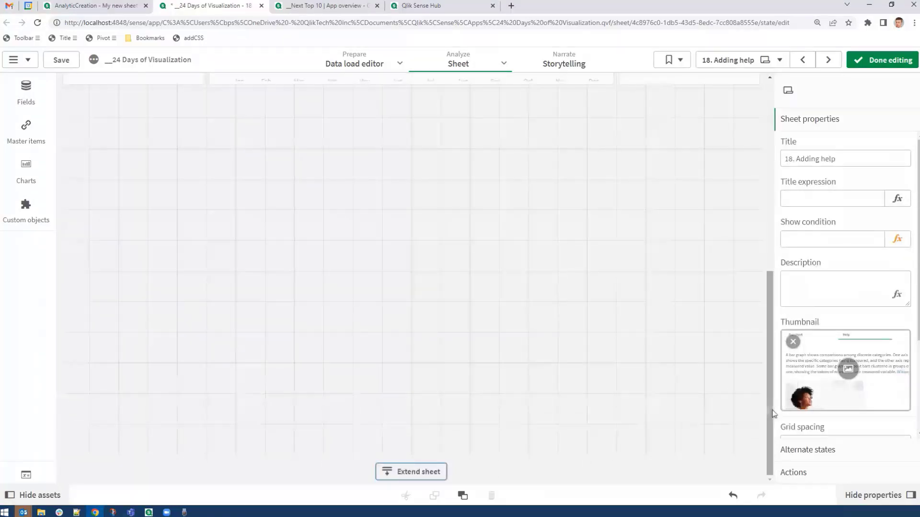
drag(769, 469, 777, 185)
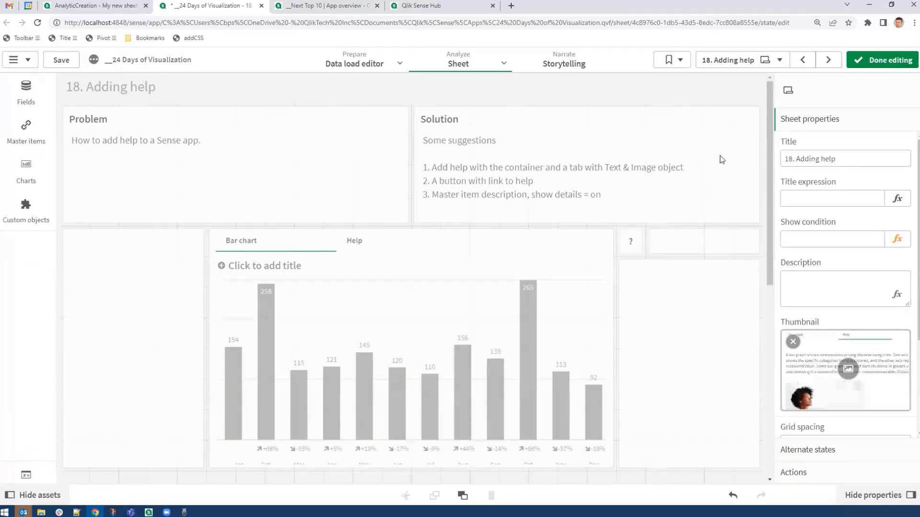
Step: Examine the sheet properties, including grid spacing, sheet size, small screen layout and the Show condition field
scroll(836, 375, down, 3)
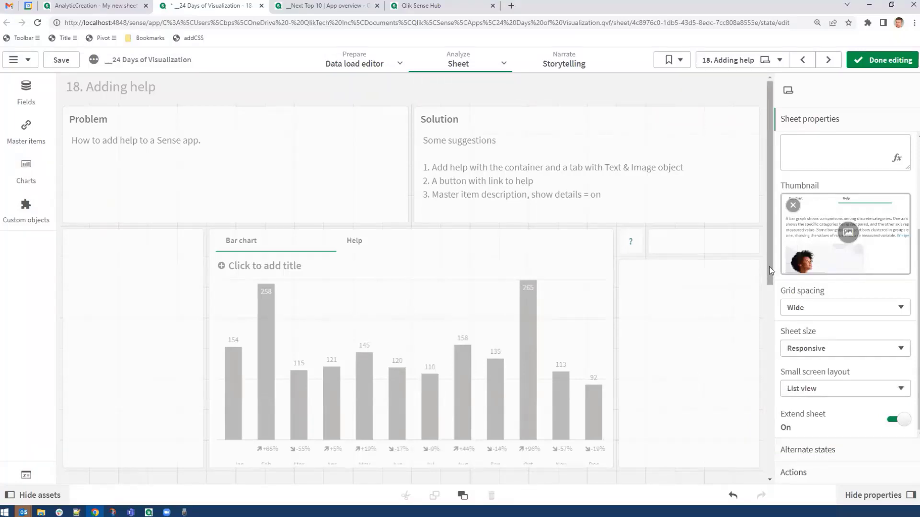
mouse_move(769, 267)
mouse_down()
mouse_move(769, 280)
mouse_move(768, 258)
mouse_up()
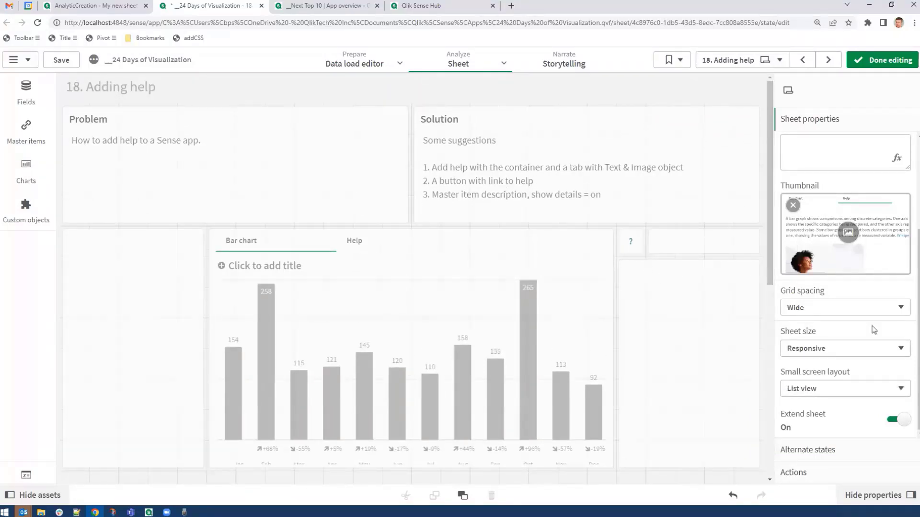
drag(909, 331, 911, 247)
click(842, 240)
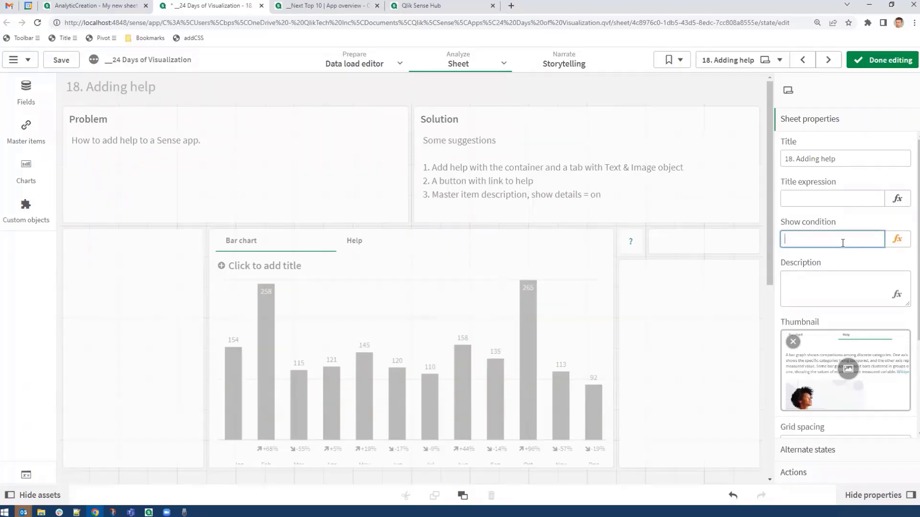
drag(771, 252, 790, 234)
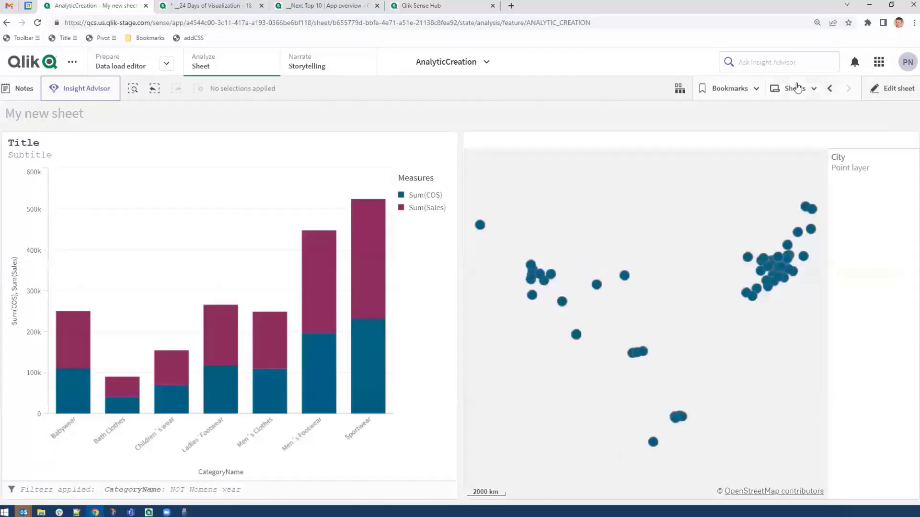
Step: Switch to the AnalyticCreation app, start editing, then create a new sheet and open it
click(887, 94)
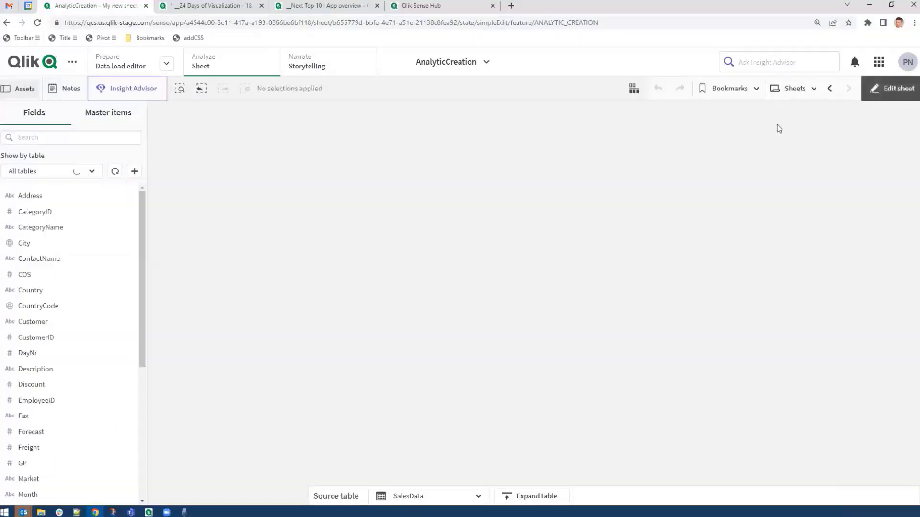
click(784, 90)
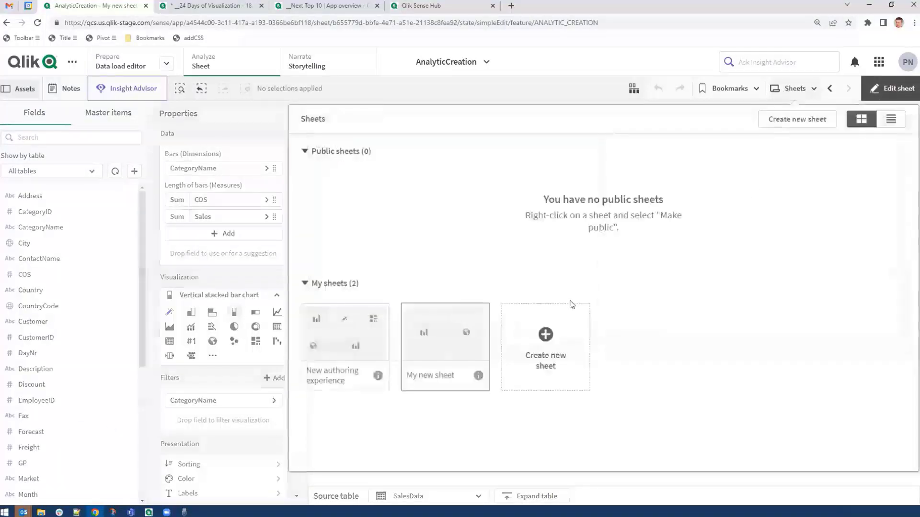
click(553, 334)
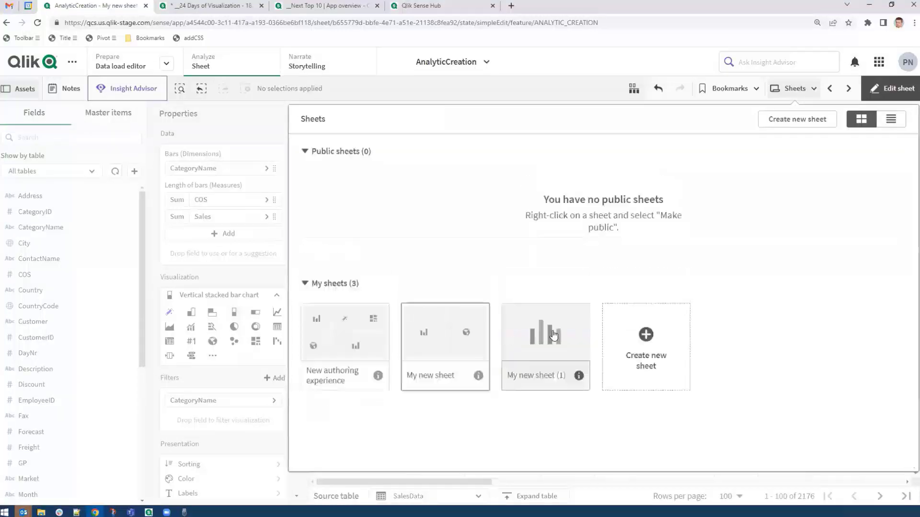
click(553, 334)
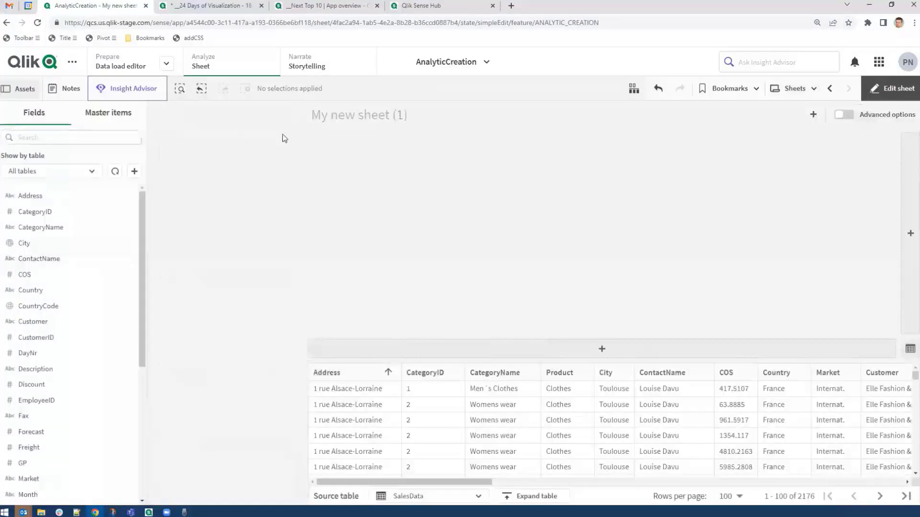
Step: Turn on Advanced options, delete the empty placeholder chart and add a Button object to the new sheet
click(844, 114)
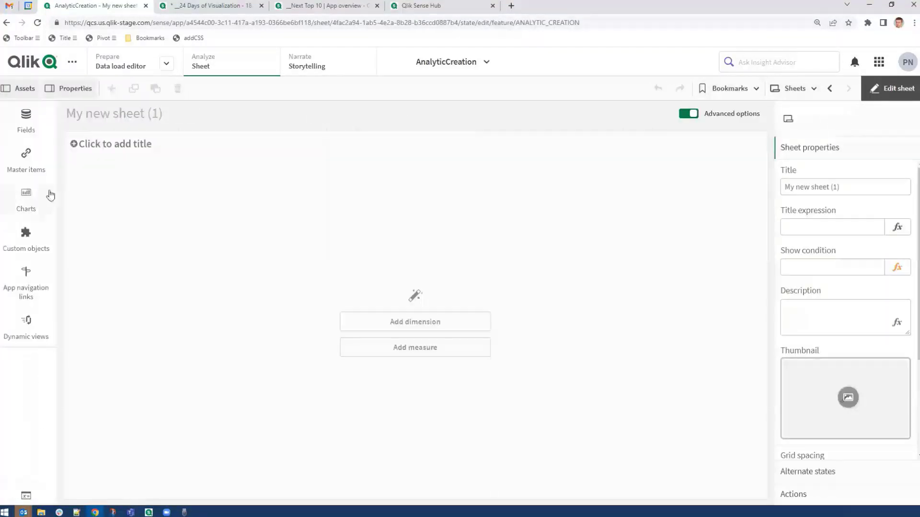
click(125, 197)
key(Delete)
click(40, 197)
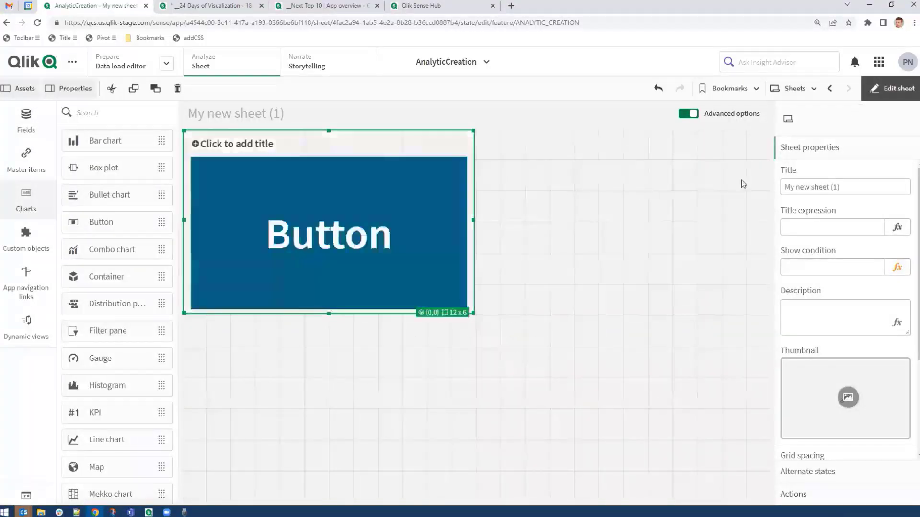
Step: Set the button's navigation to Application chain and go to its App id field
click(825, 153)
click(904, 230)
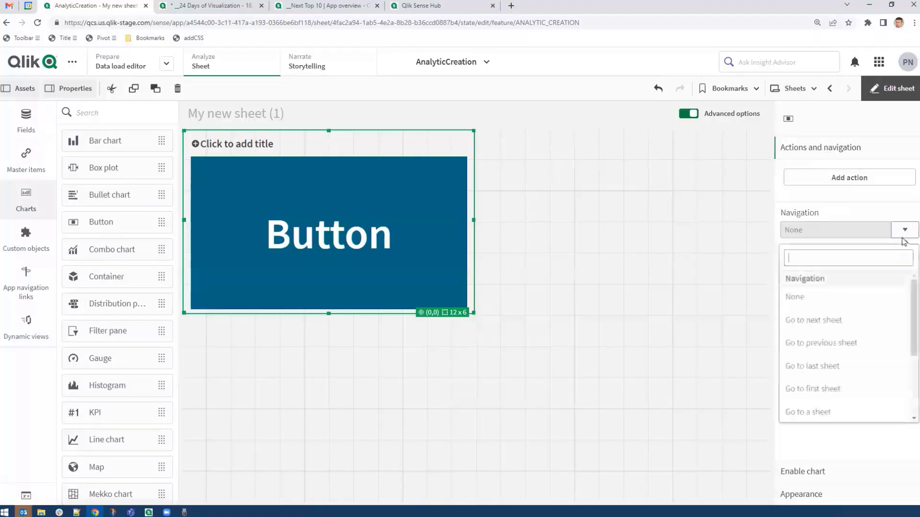
scroll(911, 302, down, 3)
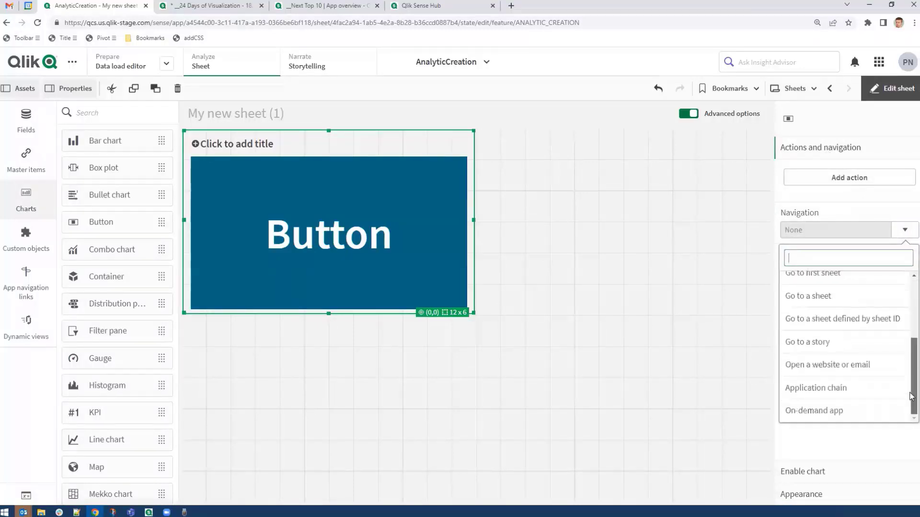
click(836, 393)
click(830, 270)
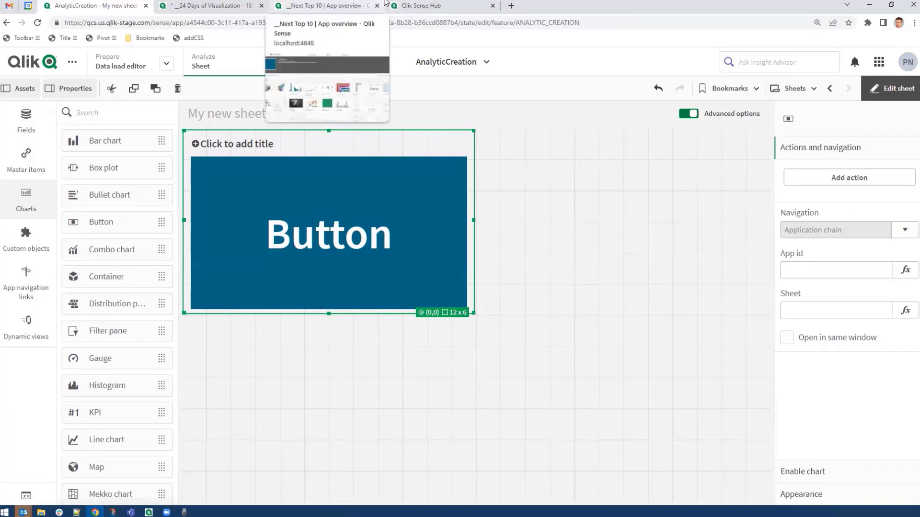
Step: Switch back to the "24 Days of Visualization" app, leave edit mode and open the sheet "22. Table Indicators"
click(232, 7)
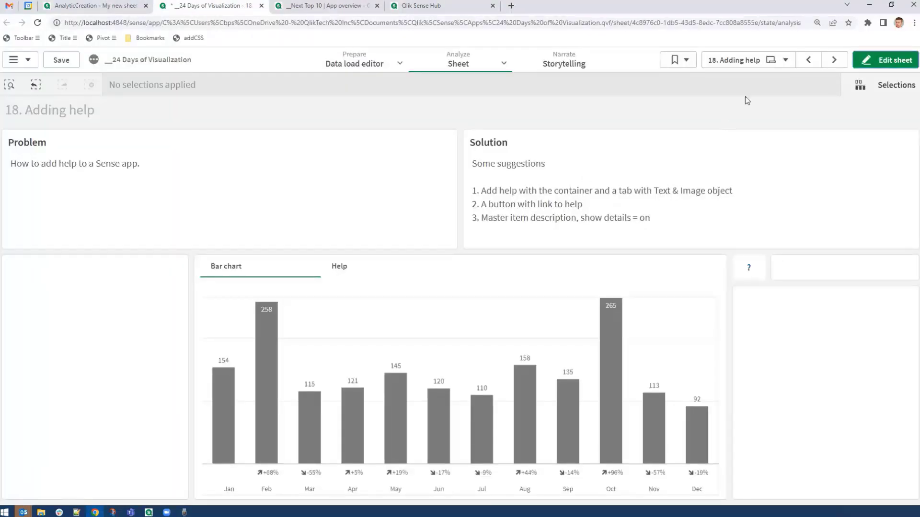
click(748, 61)
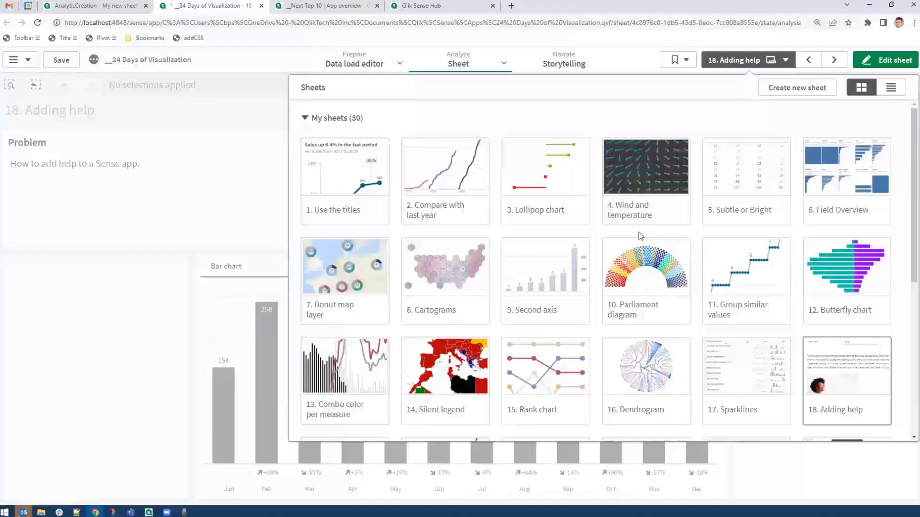
scroll(685, 243, down, 4)
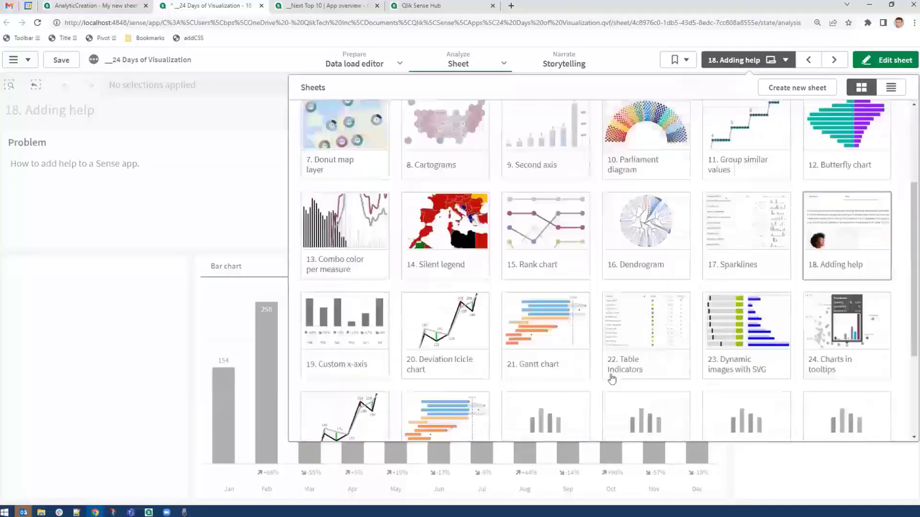
click(632, 345)
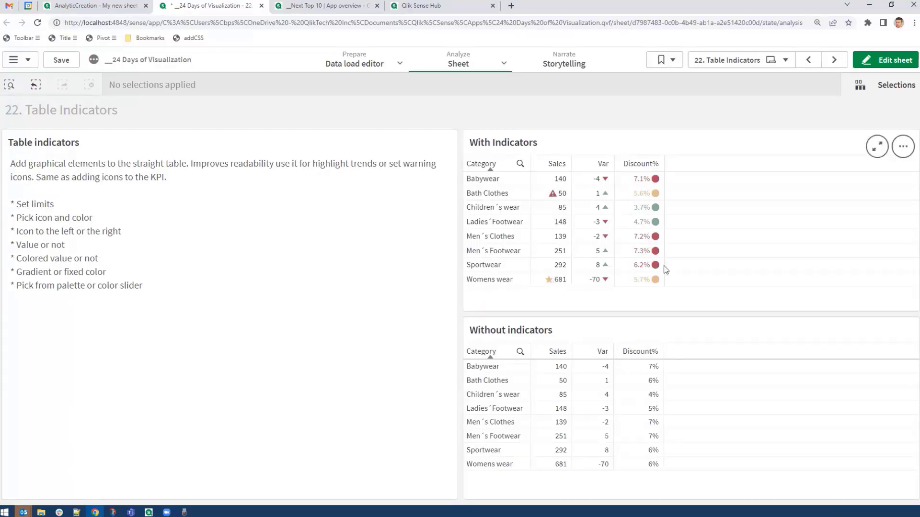
Step: Put the sheet in edit mode and show the representation settings of the Discount% column in the "With Indicators" table
click(671, 223)
click(885, 61)
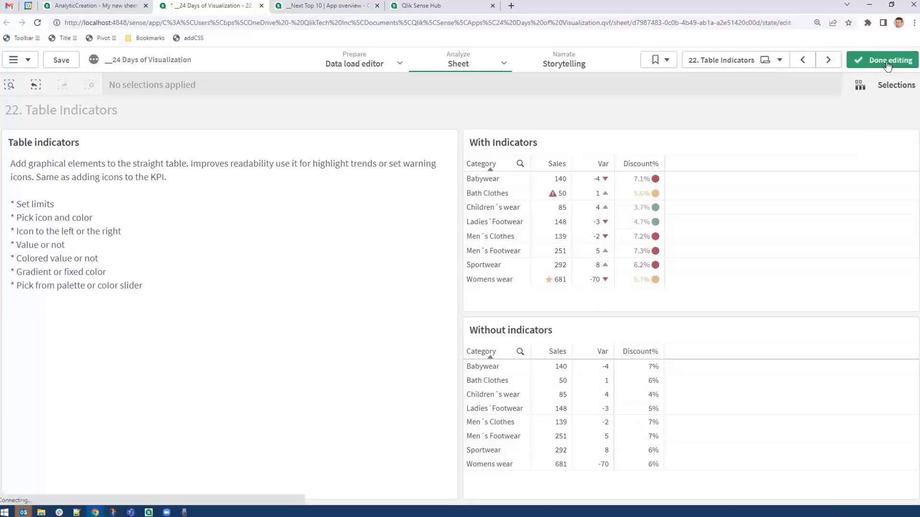
click(688, 185)
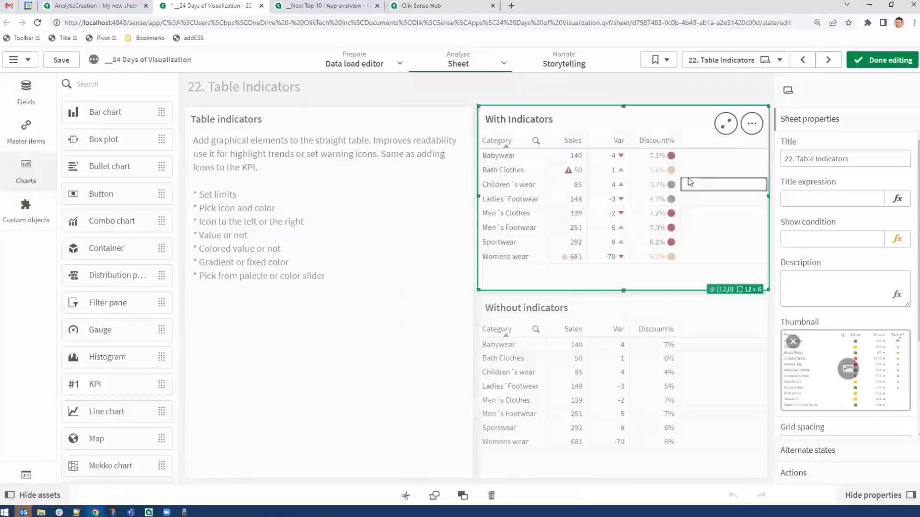
click(826, 246)
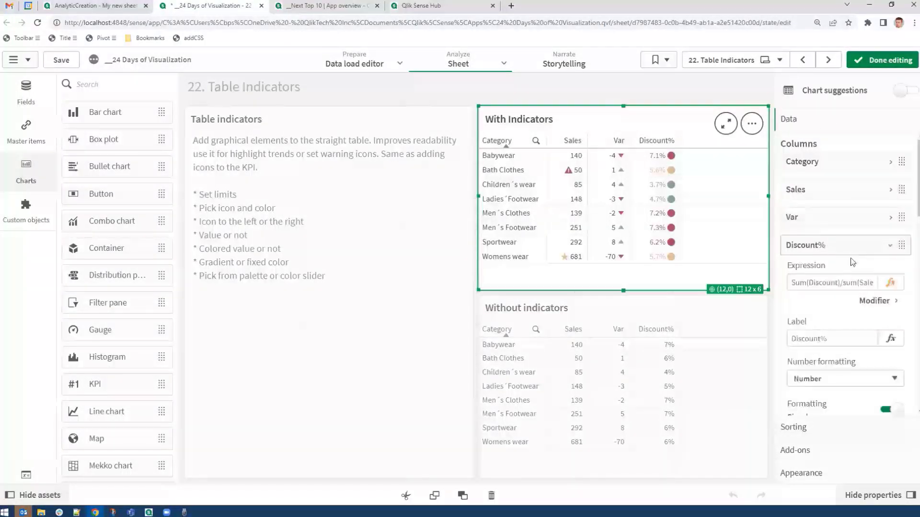
scroll(851, 258, down, 10)
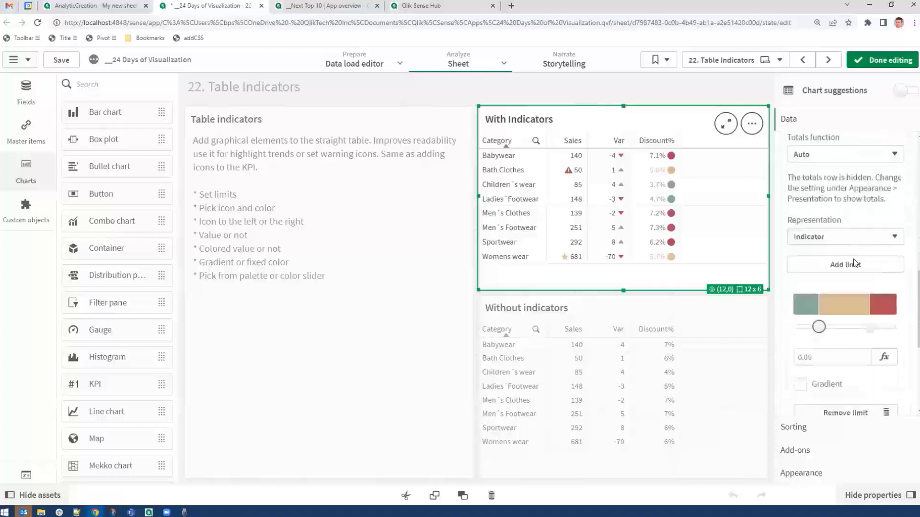
Step: Try the Text representation for the Discount% column, return it to Indicator and view its limits
click(824, 237)
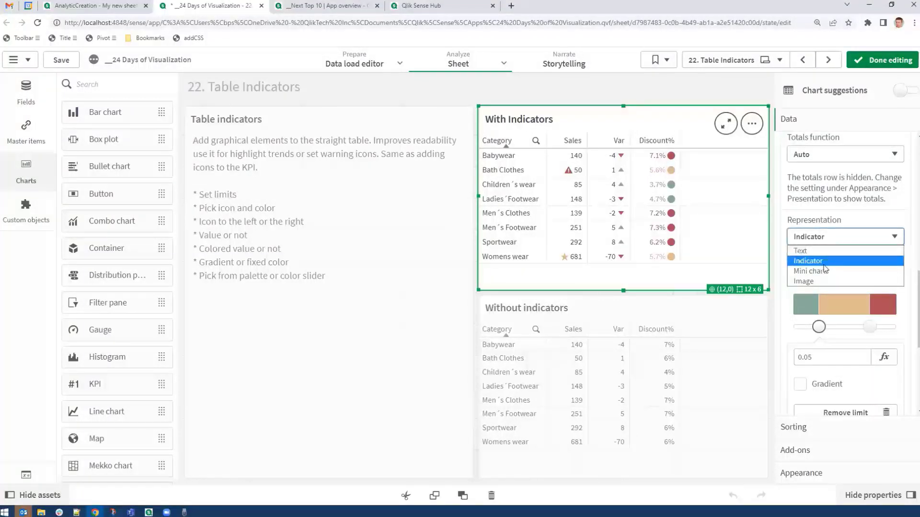
click(821, 251)
click(819, 286)
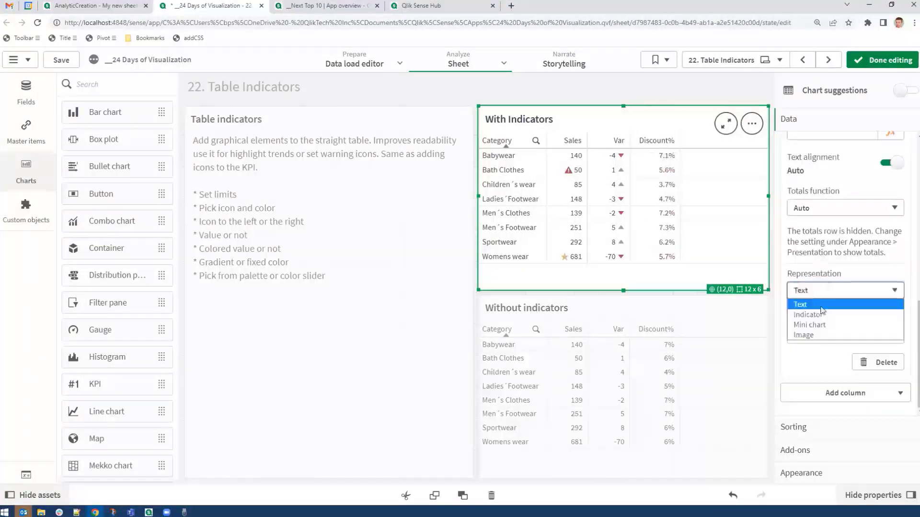
click(820, 312)
scroll(857, 269, down, 2)
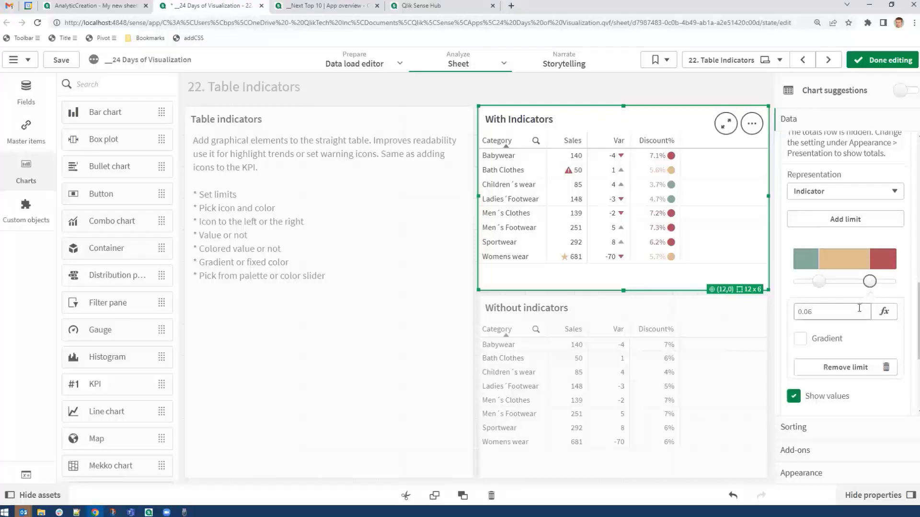
Step: View the color and symbol choices for the middle limit segment of the Discount% indicator
scroll(859, 309, down, 2)
scroll(889, 266, up, 2)
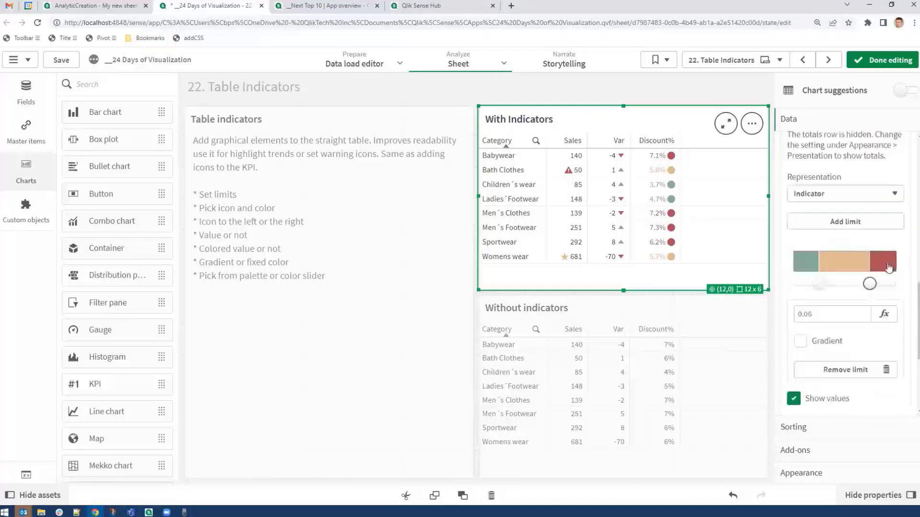
click(888, 265)
click(844, 265)
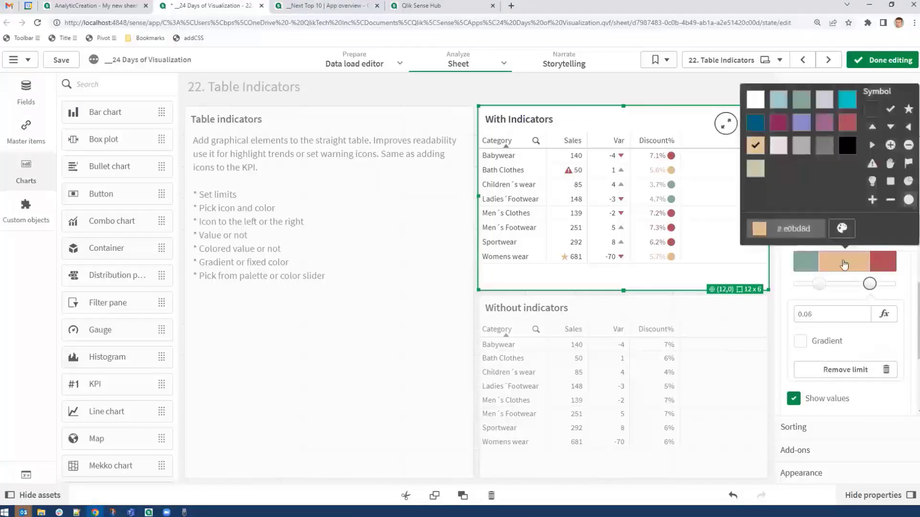
click(713, 269)
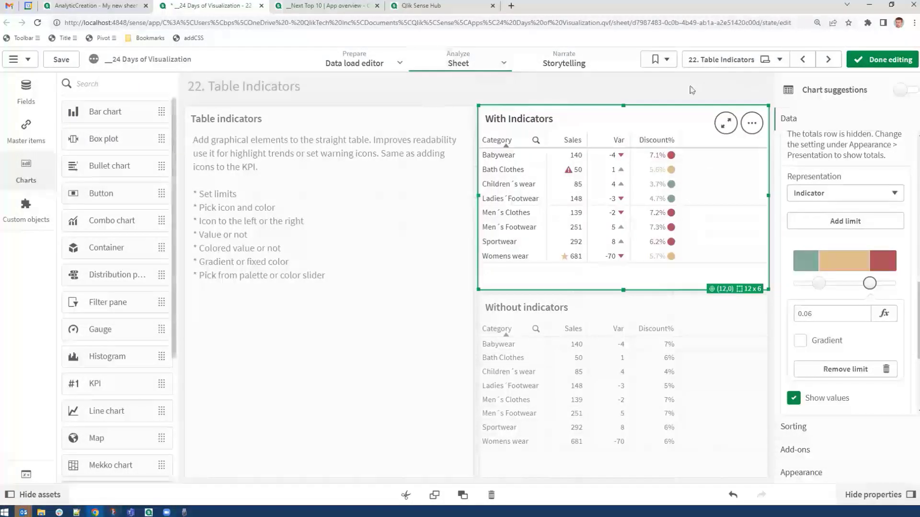
Step: Open the sheet "17. Sparklines" and examine the mini chart settings and colors of the weekly trend column
click(710, 60)
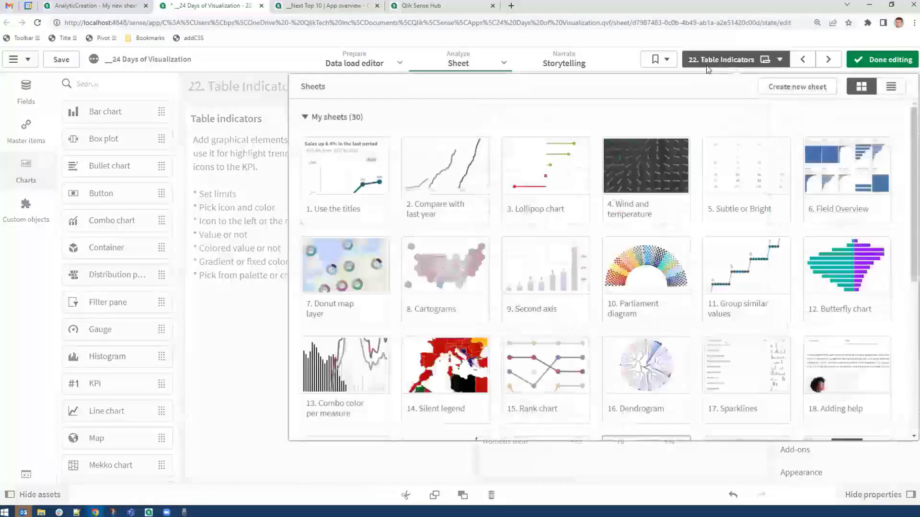
click(750, 359)
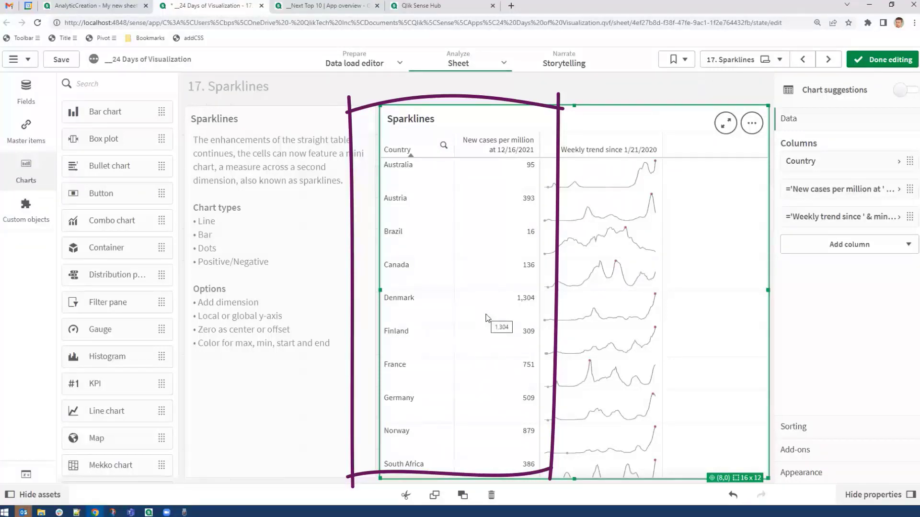
click(822, 218)
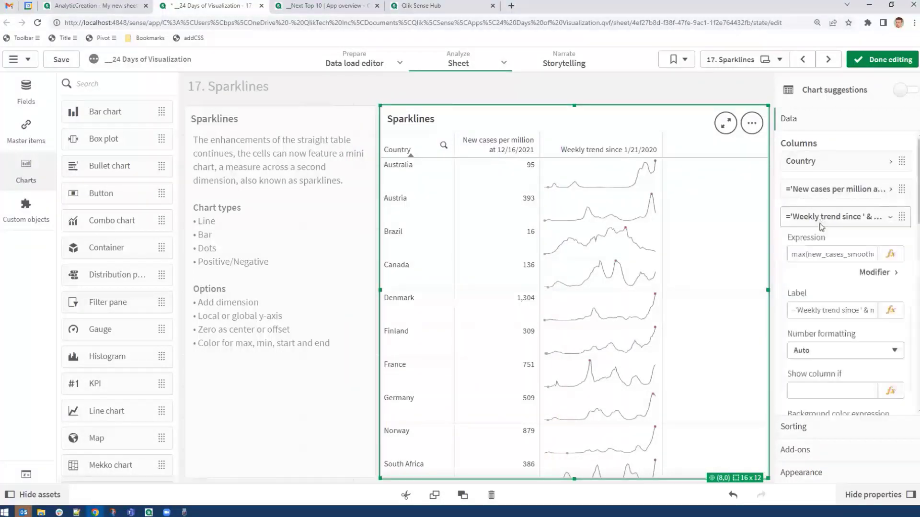
scroll(831, 345, down, 5)
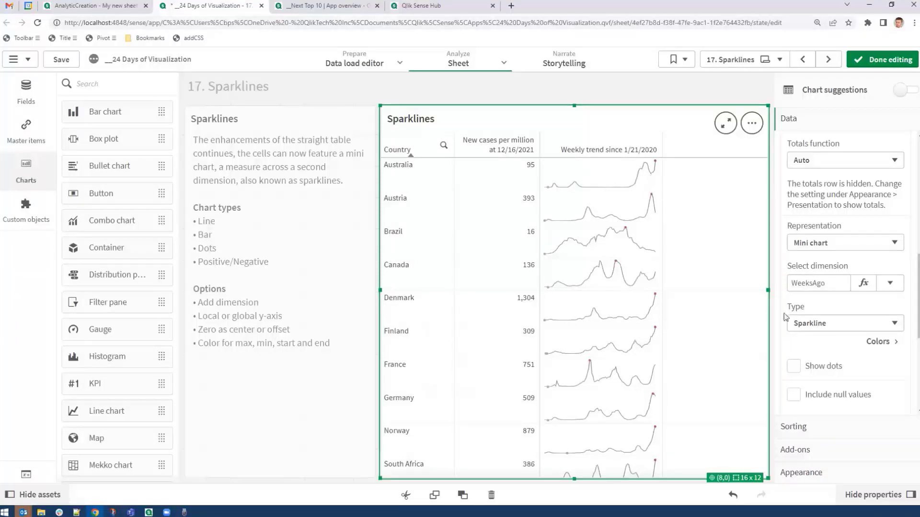
scroll(831, 317, down, 2)
click(887, 245)
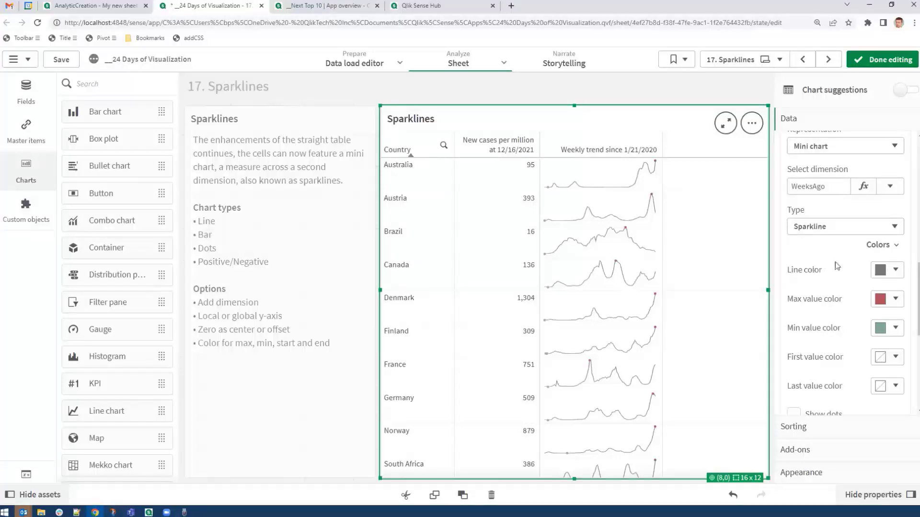
scroll(846, 259, up, 3)
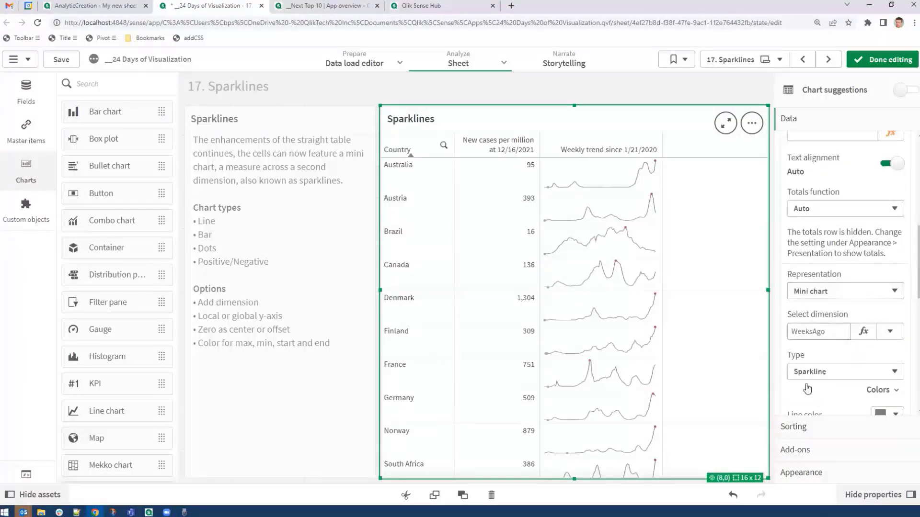
Step: Try the Bars, Dots and Positive/negative mini chart types for the weekly trend column, then return it to Sparkline
click(816, 374)
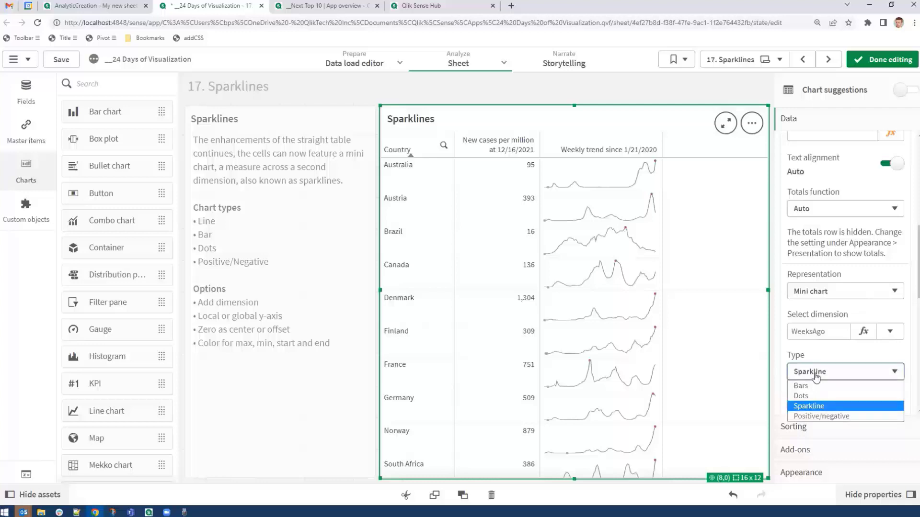
click(816, 386)
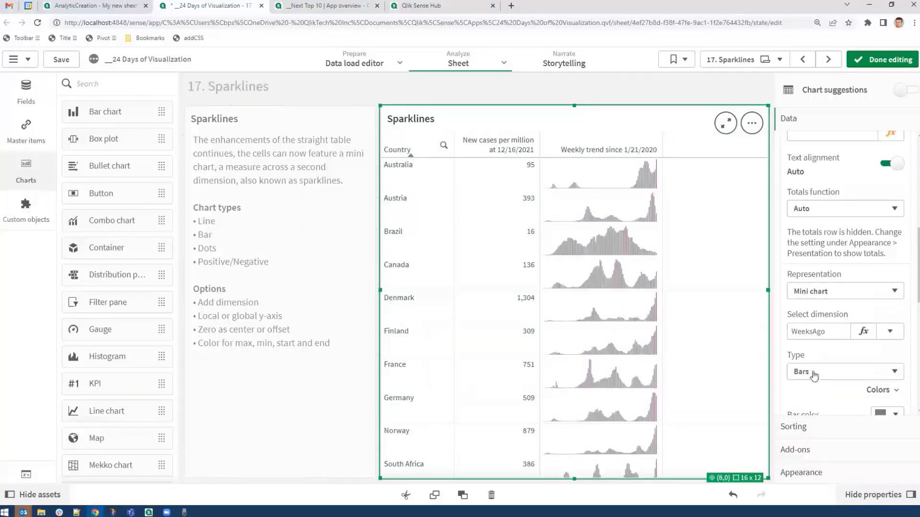
click(815, 374)
click(812, 395)
click(810, 374)
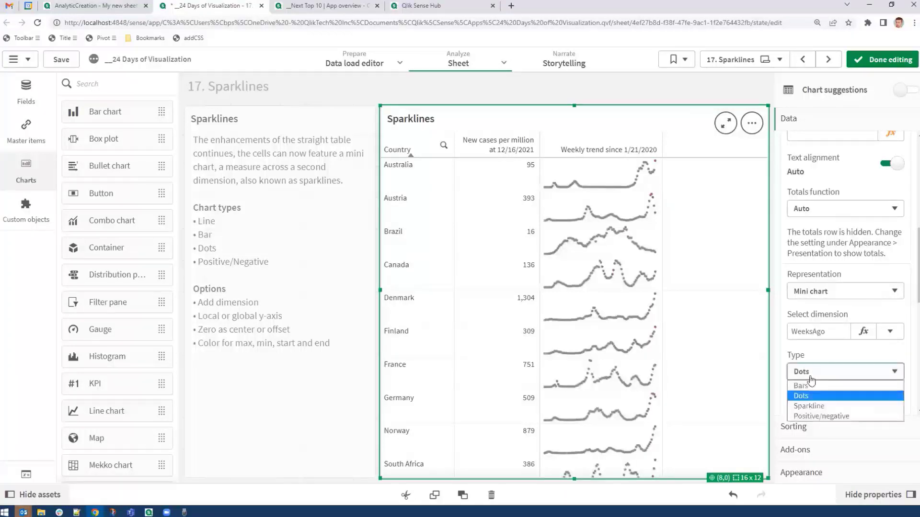
click(814, 415)
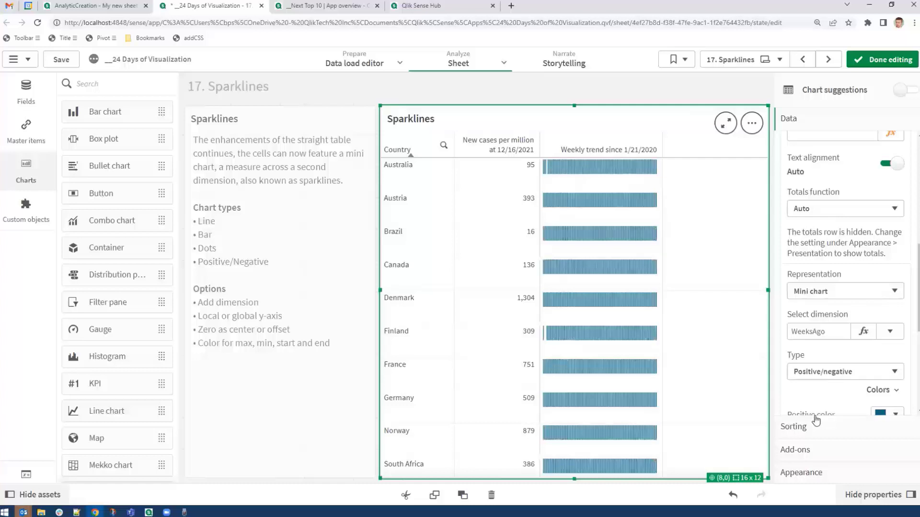
click(819, 378)
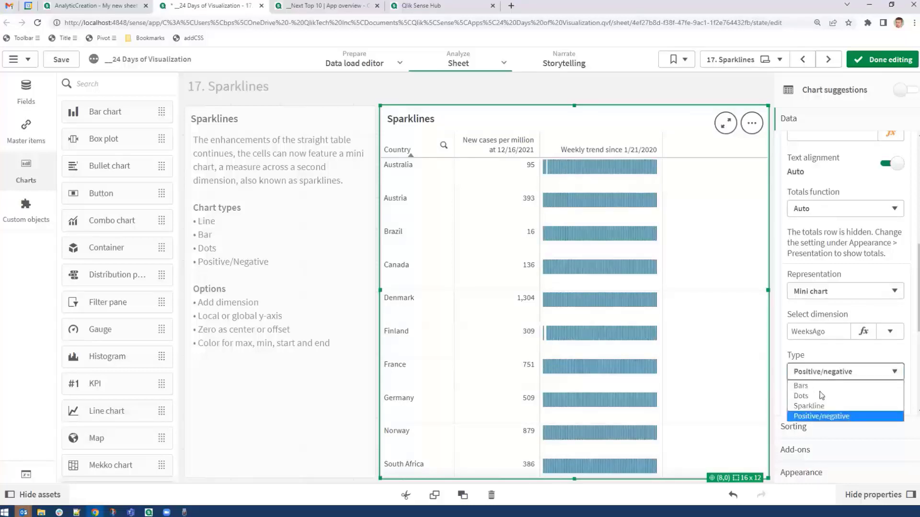
click(820, 398)
click(815, 372)
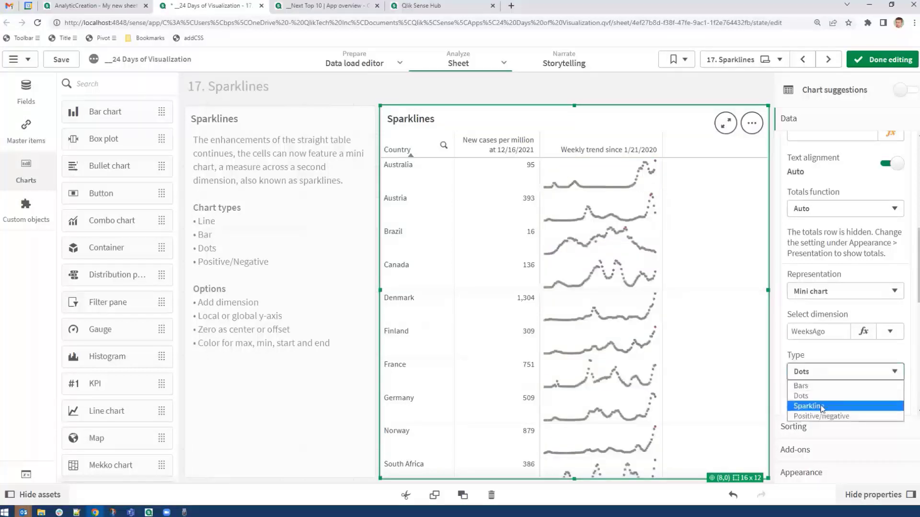
click(821, 406)
Step: Leave edit mode, open the "KPI cards across a dimension with the trellis container" sheet in the "__Next Top 10" app and view its trellis full screen
click(882, 59)
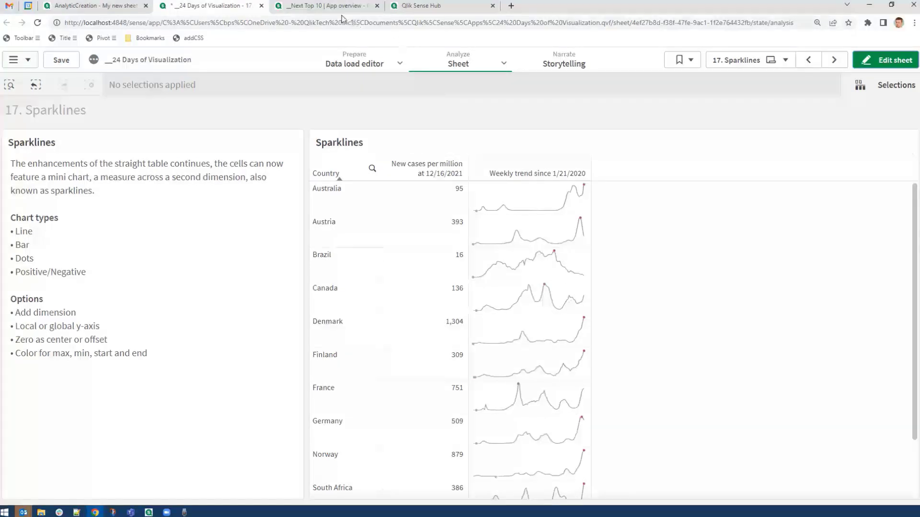
click(321, 8)
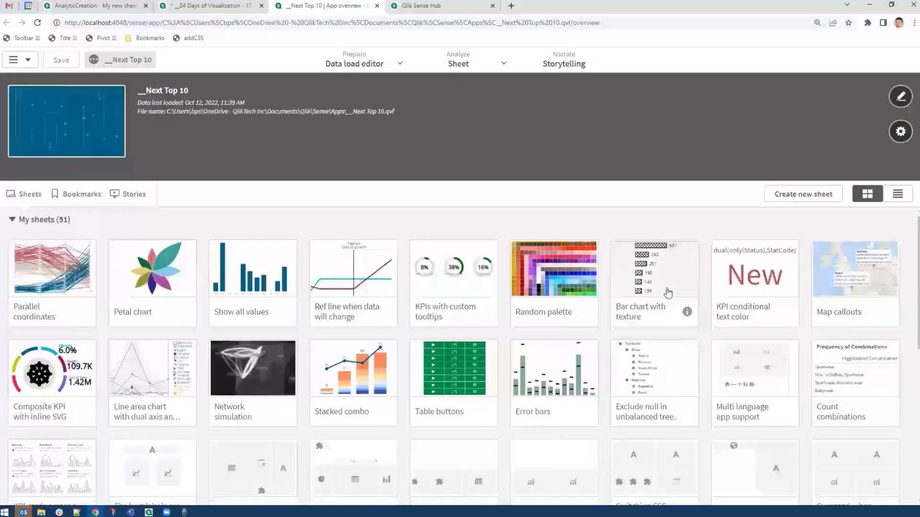
scroll(645, 300, down, 4)
click(67, 286)
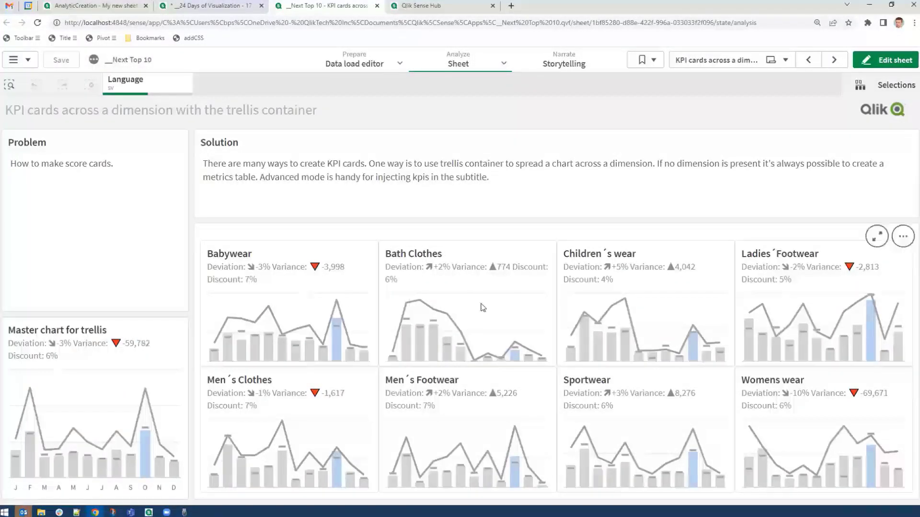
click(878, 237)
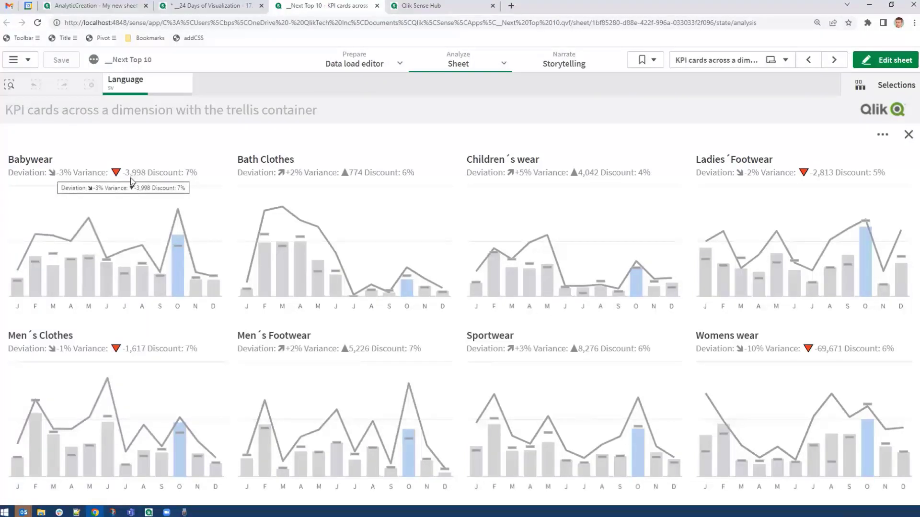
click(909, 135)
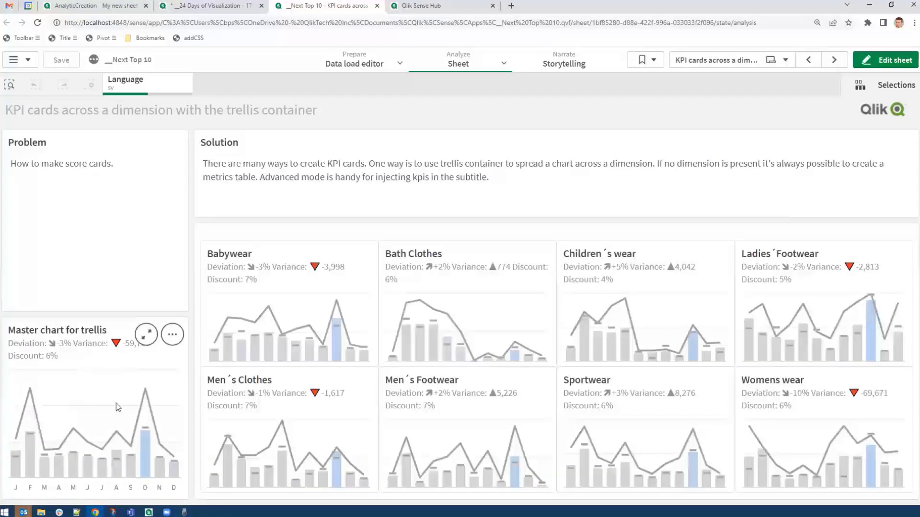
Step: Put the sheet in edit mode and open the master item of "Master chart for trellis" for editing
click(865, 66)
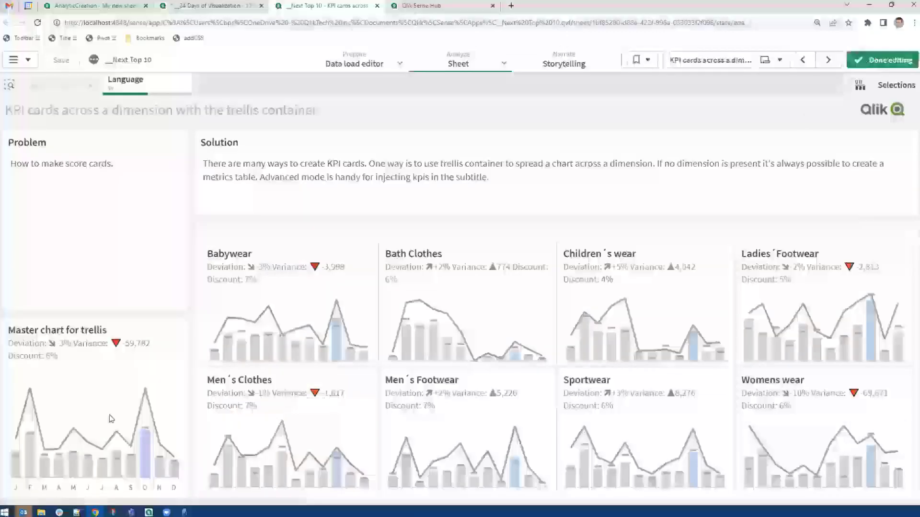
click(113, 420)
click(876, 327)
click(593, 310)
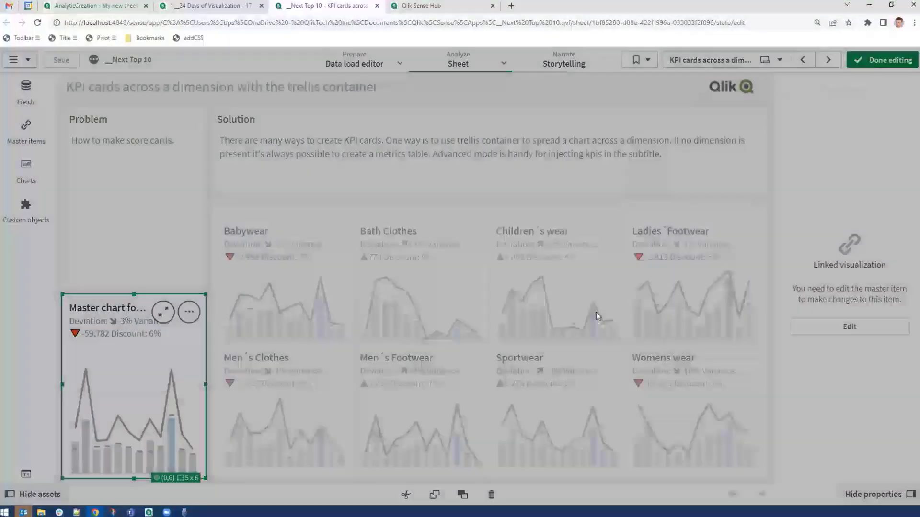
click(812, 123)
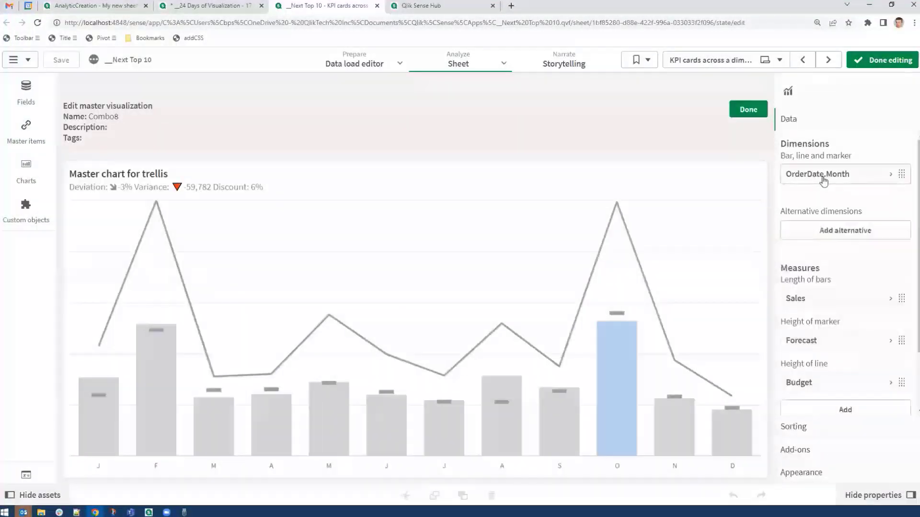
Step: Examine the color expression of the Sales measure and close it without changes
scroll(825, 225, down, 2)
click(820, 227)
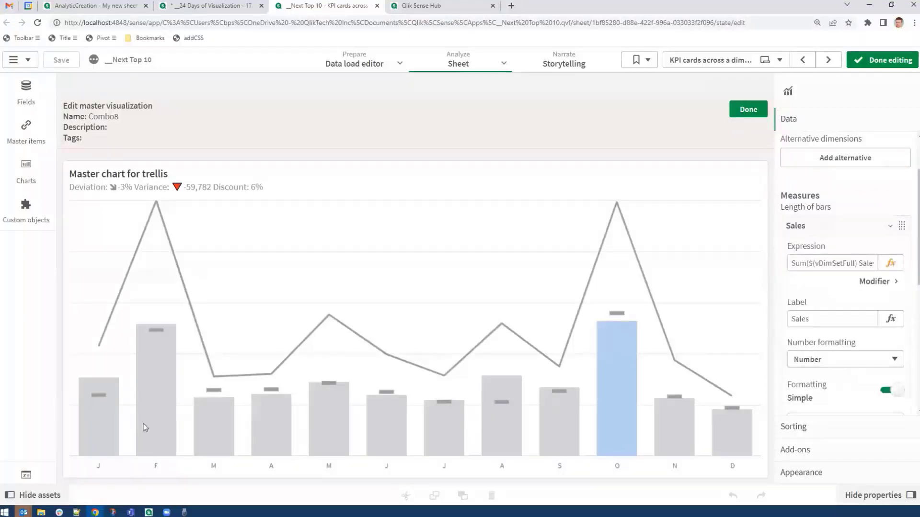
scroll(848, 341, down, 2)
click(849, 353)
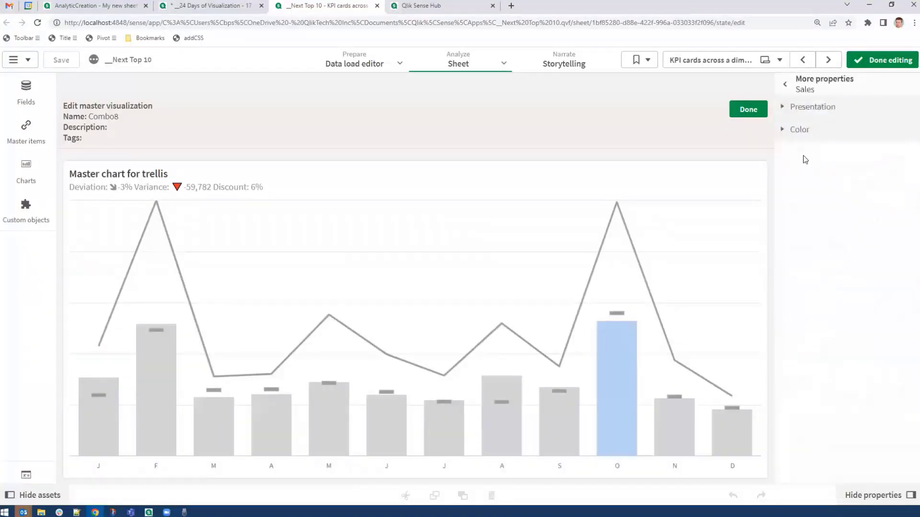
click(799, 130)
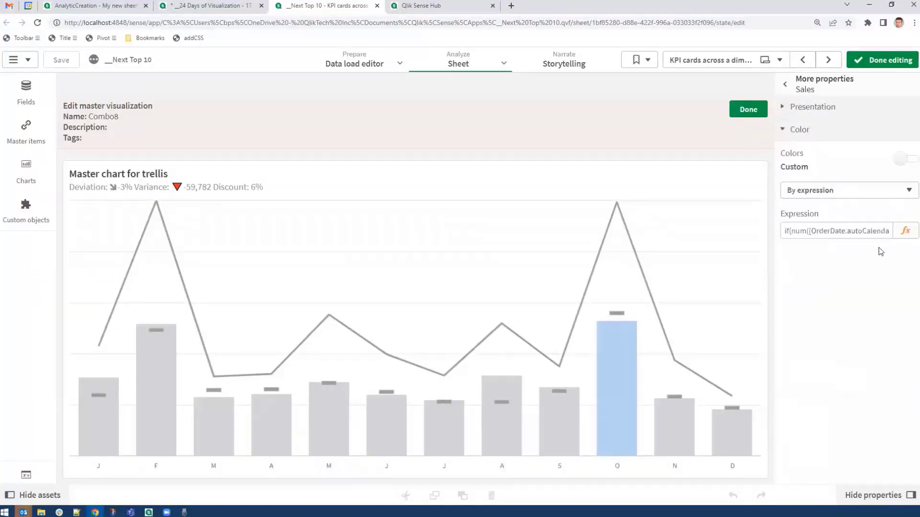
click(905, 231)
drag(404, 102, 37, 96)
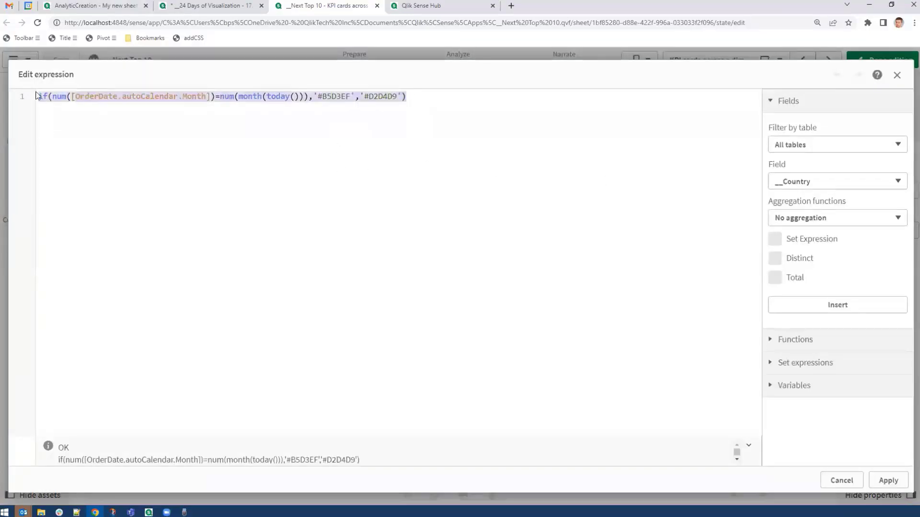
click(843, 482)
click(805, 91)
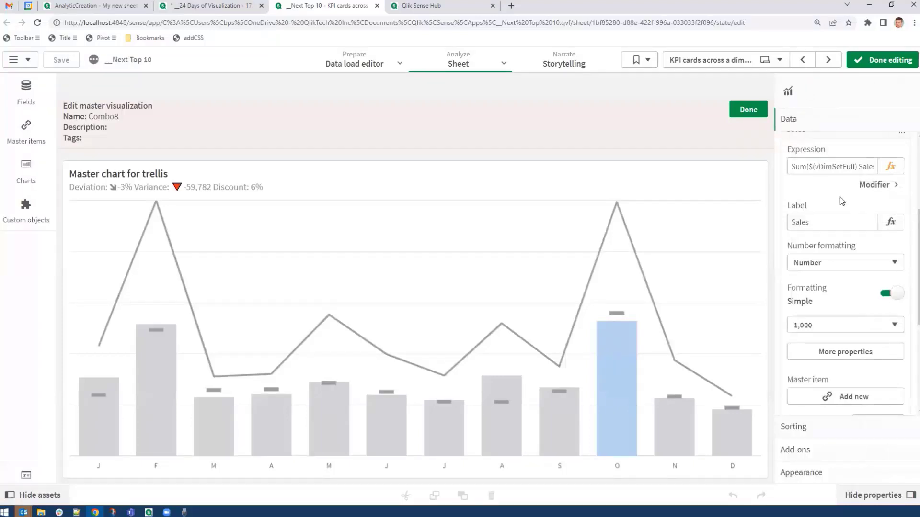
Step: Collapse the Sales measure and view the settings of the Forecast measure used for the marker height
scroll(875, 238, up, 2)
click(856, 228)
click(852, 267)
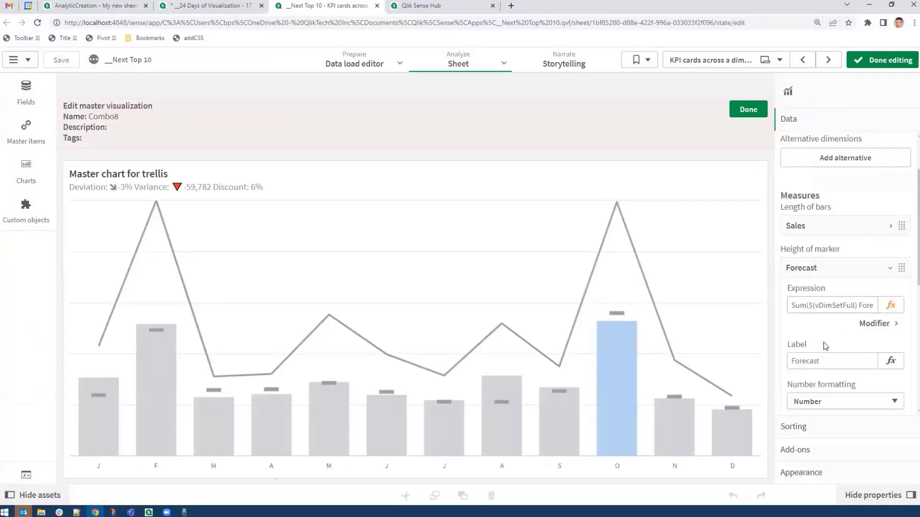
click(807, 268)
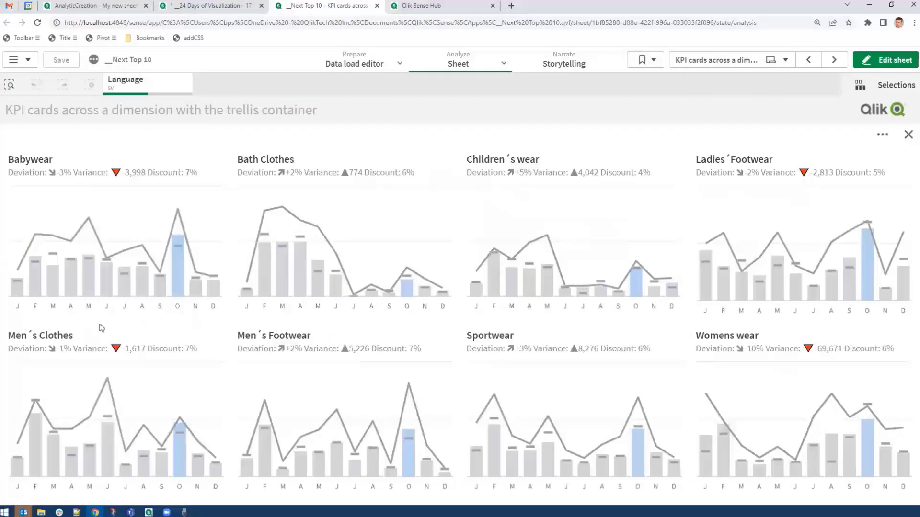
Step: Close the full-screen trellis view and reopen the master item of "Master chart for trellis" for editing
mouse_move(499, 284)
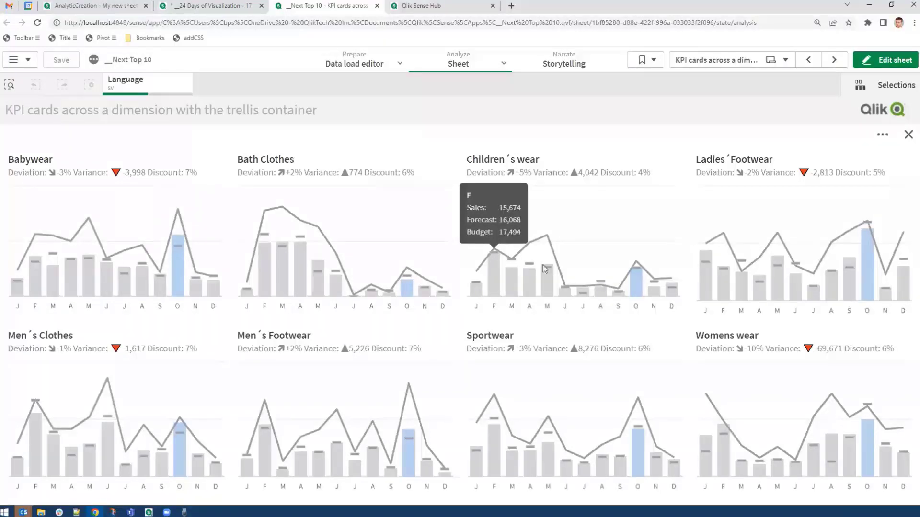
click(908, 136)
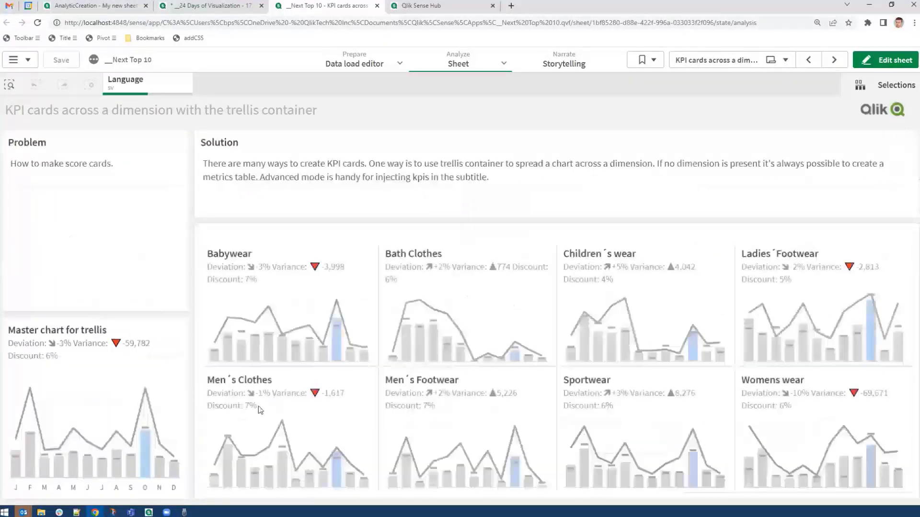
click(884, 62)
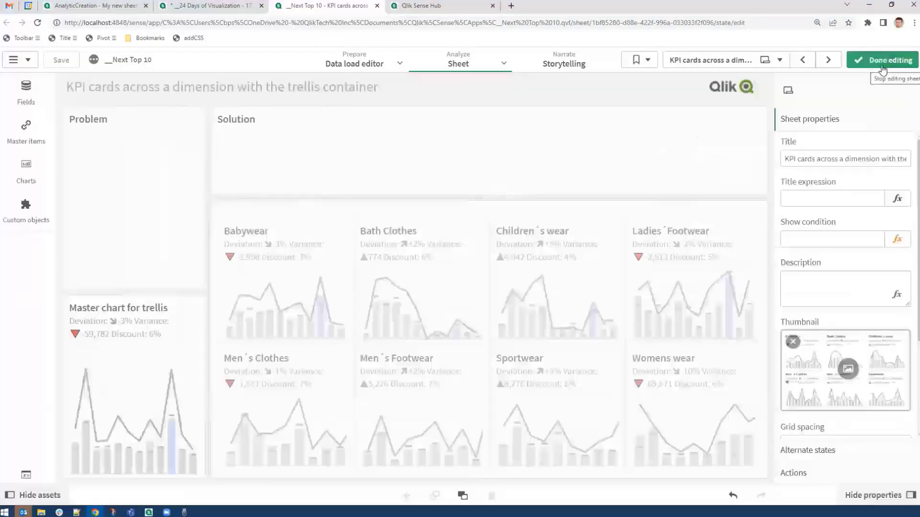
click(112, 374)
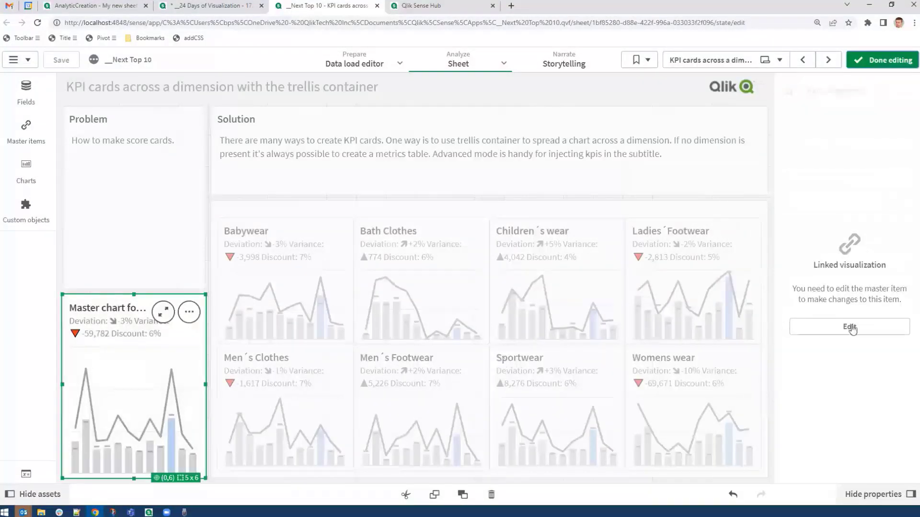
click(850, 326)
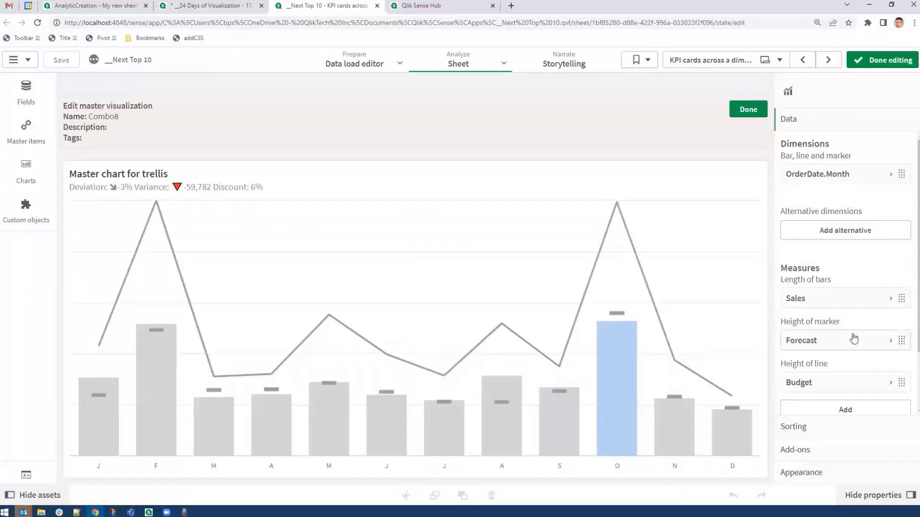
Step: Examine the subtitle expression of "Master chart for trellis", close it without changes and leave edit mode
click(842, 473)
click(846, 234)
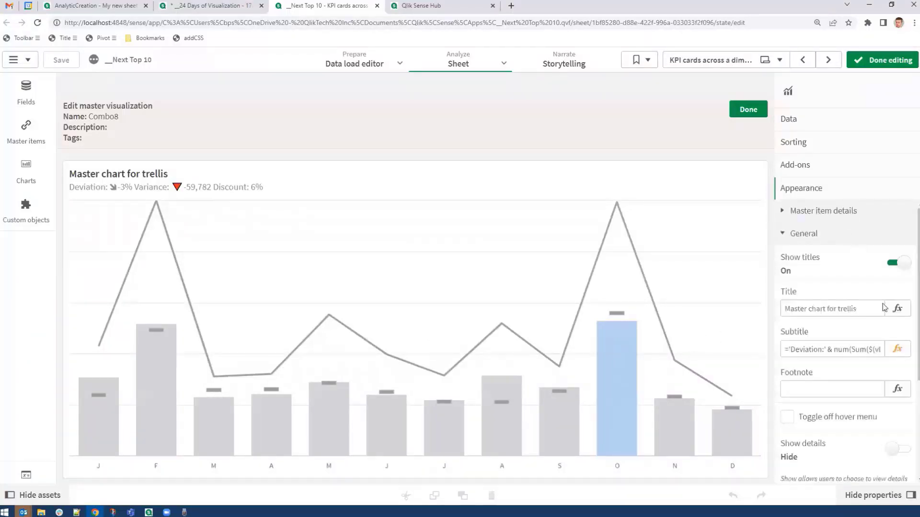
click(898, 350)
drag(138, 97, 206, 96)
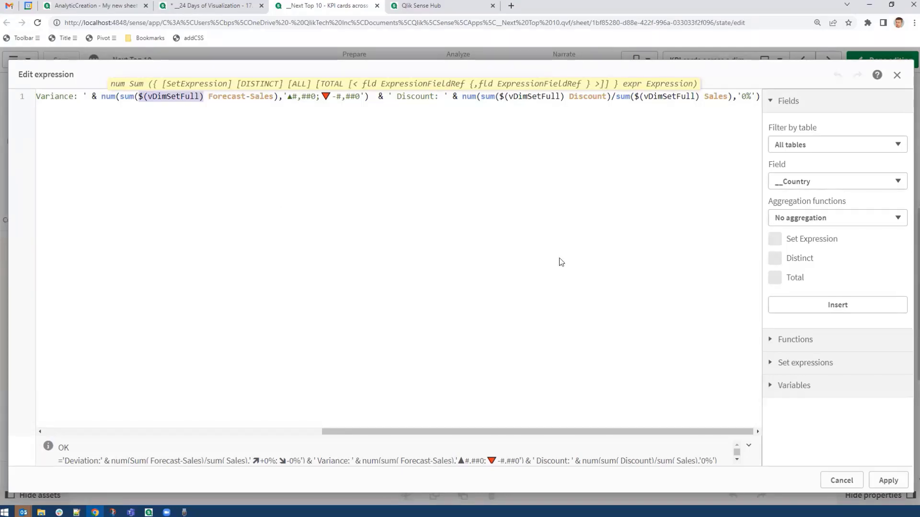
click(841, 480)
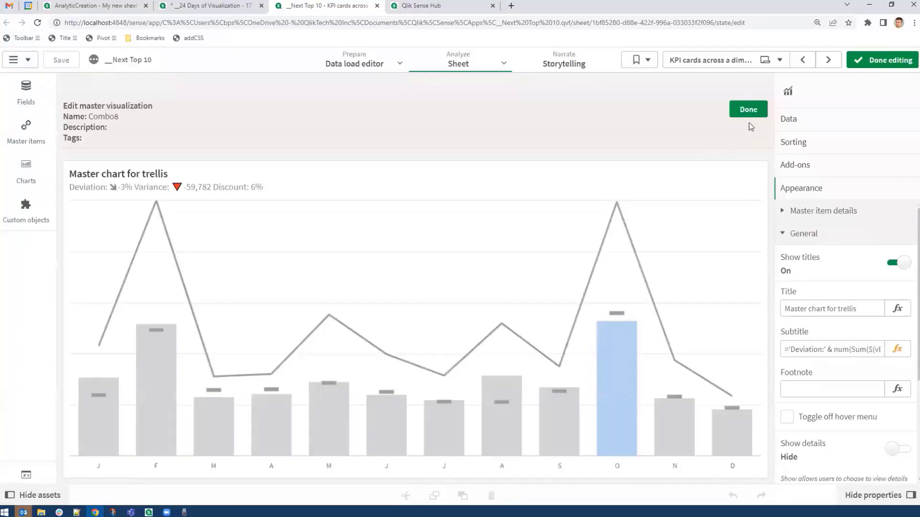
click(756, 111)
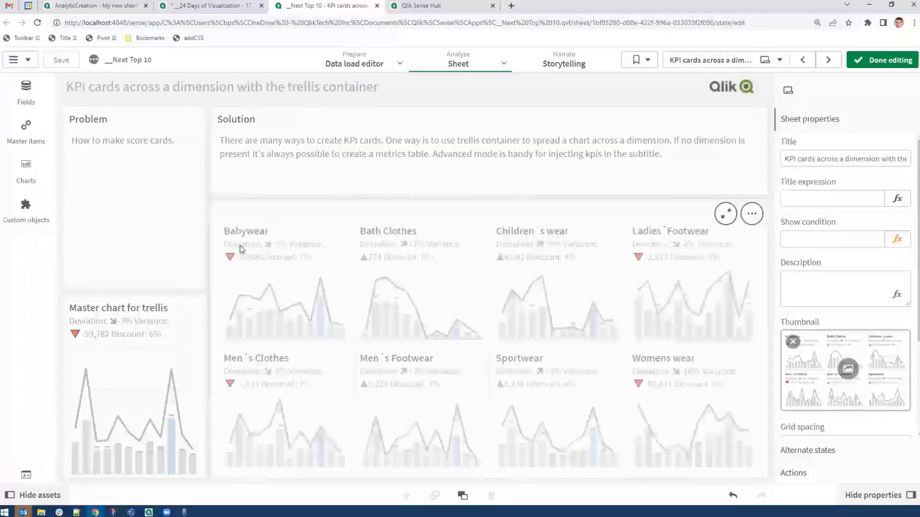
key(ctrl+e)
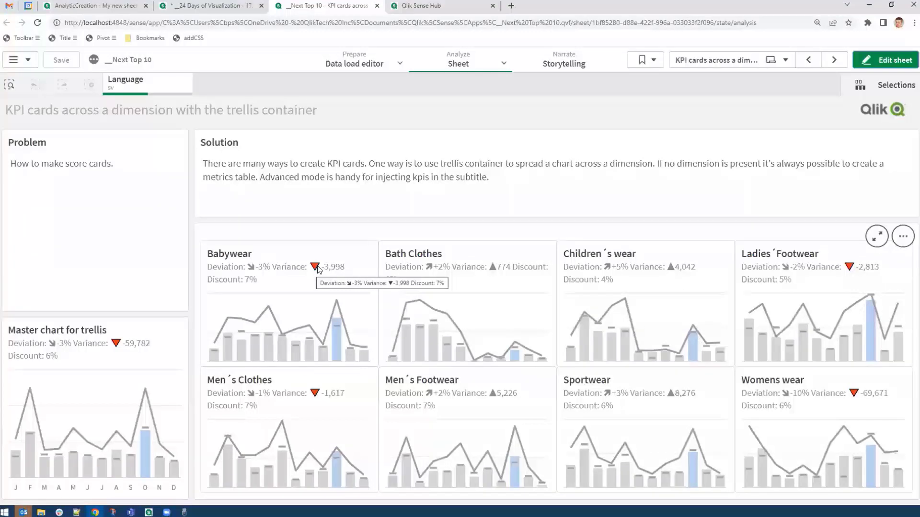
Step: Switch to the "__24 Days of Visualization" app and open the sheet "24. Charts in tooltips"
click(692, 67)
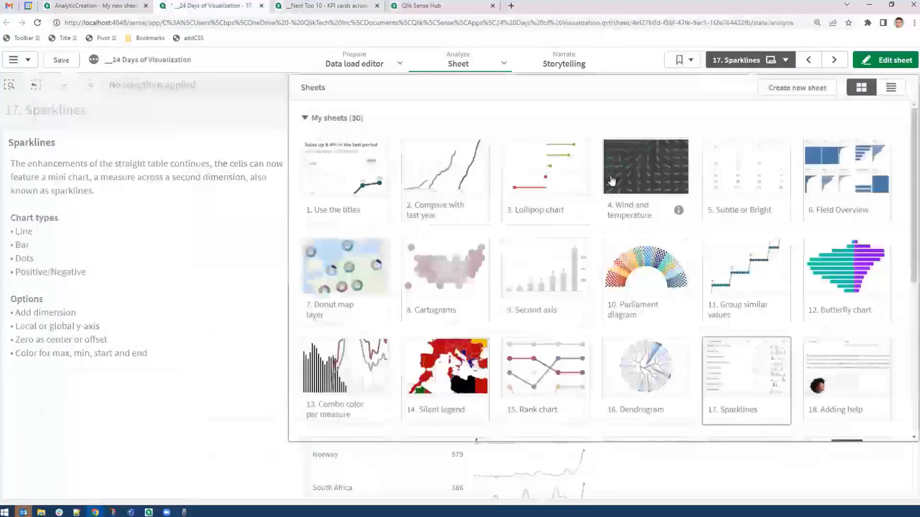
scroll(612, 179, down, 4)
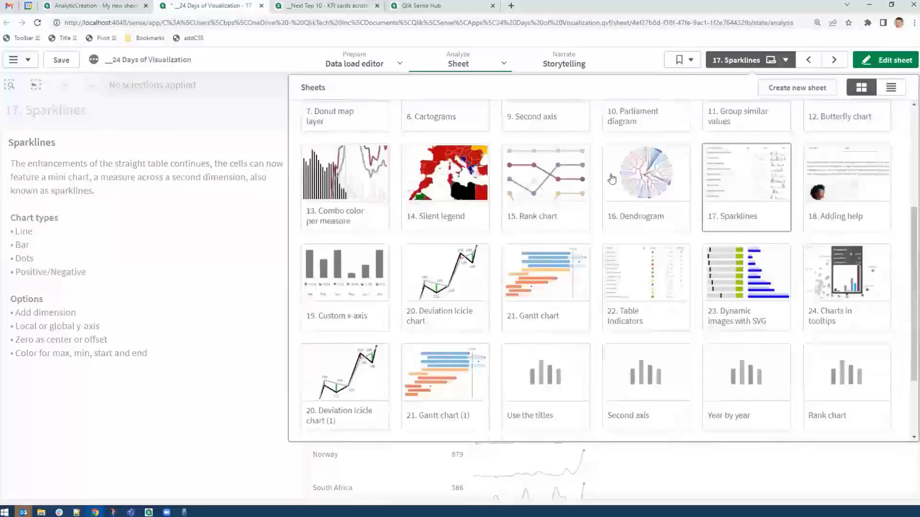
click(878, 314)
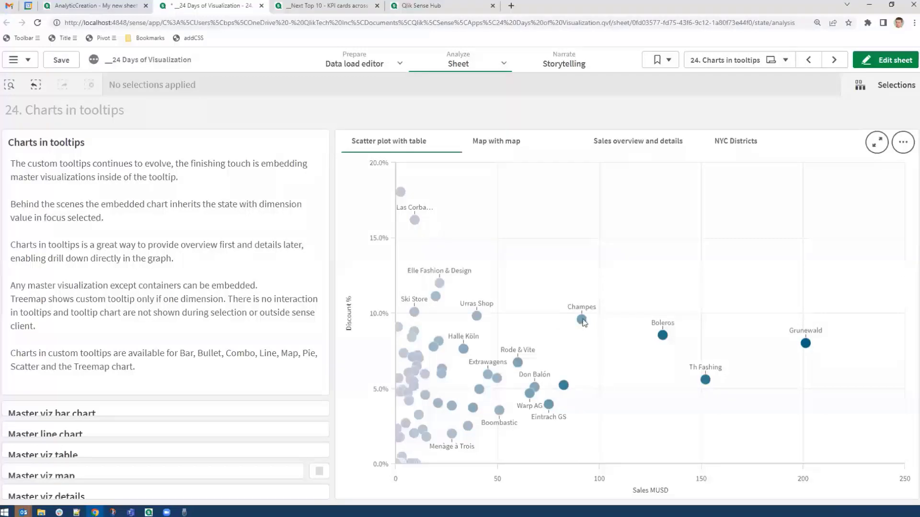
Step: View the tooltips of several scatter plot points and of a sales peak in the "Sales overview and details" chart
mouse_move(583, 320)
mouse_move(806, 348)
mouse_move(500, 414)
click(642, 147)
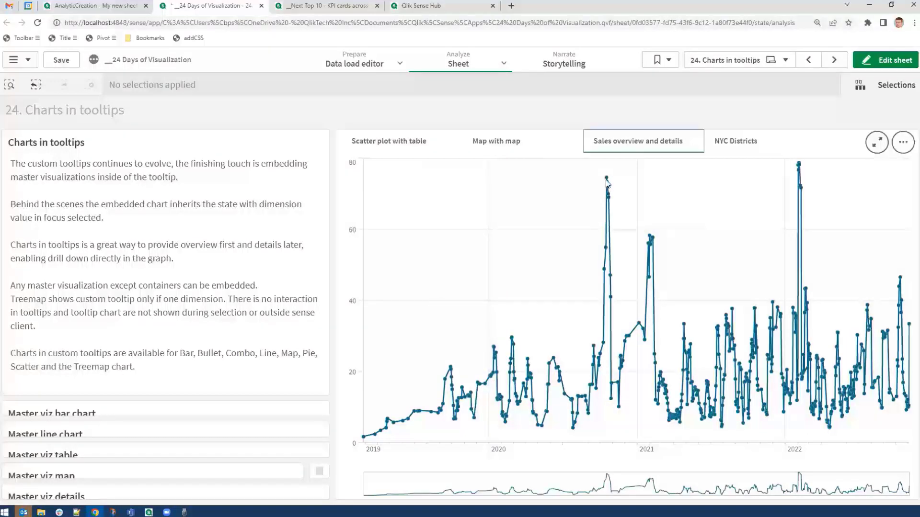
mouse_move(607, 180)
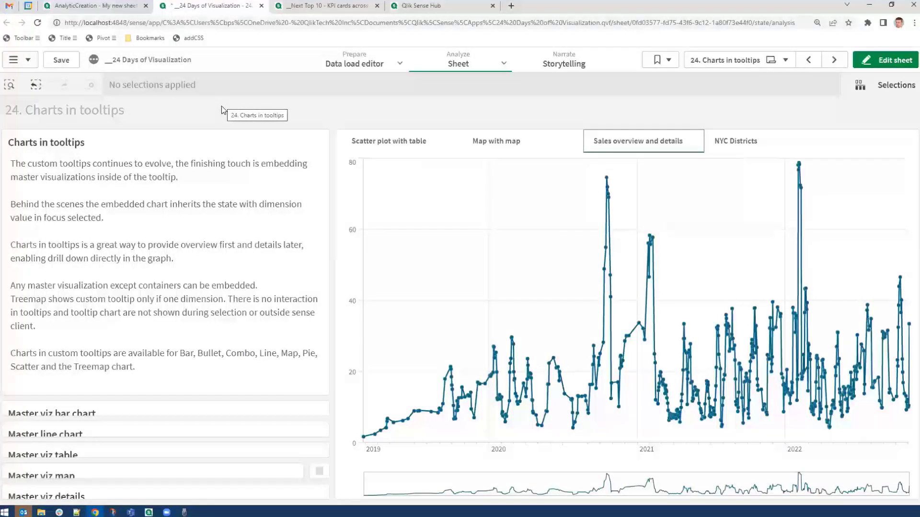
Step: Put the sheet in edit mode and view the tooltip settings of the container's "Sales overview and details" chart
click(903, 61)
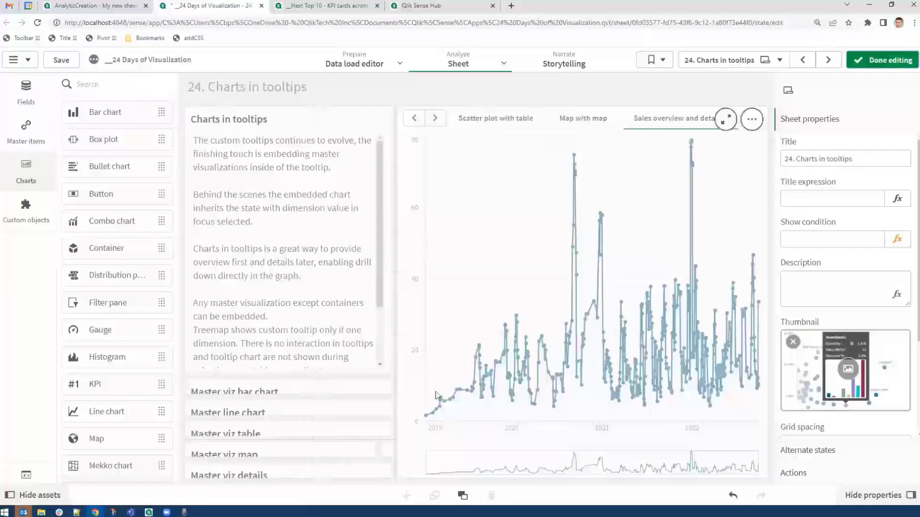
click(575, 263)
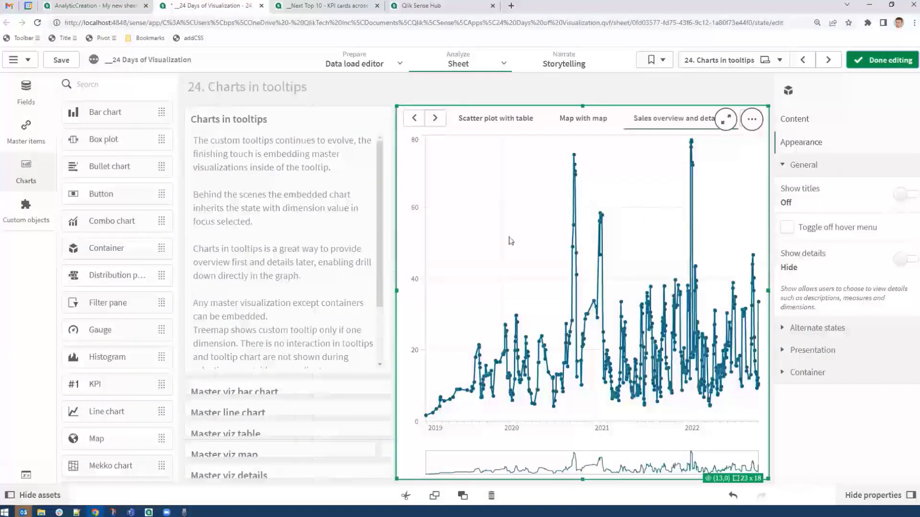
click(833, 130)
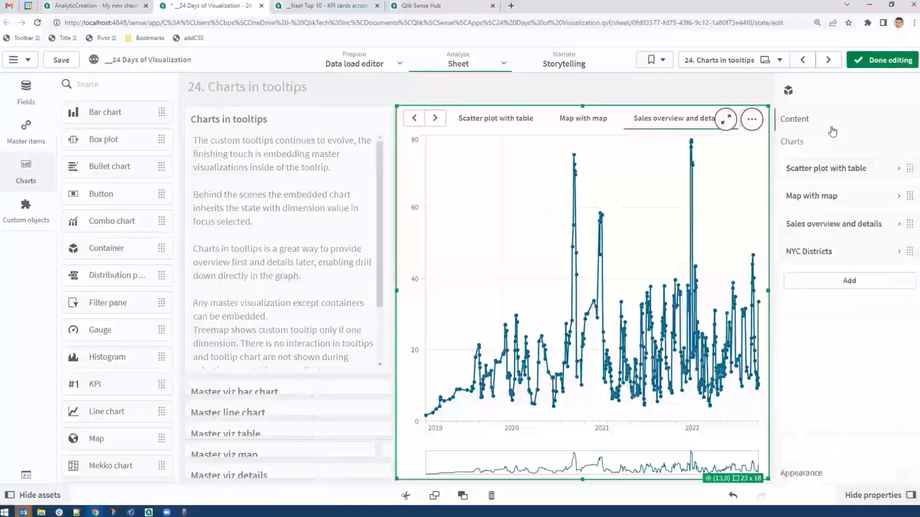
click(829, 223)
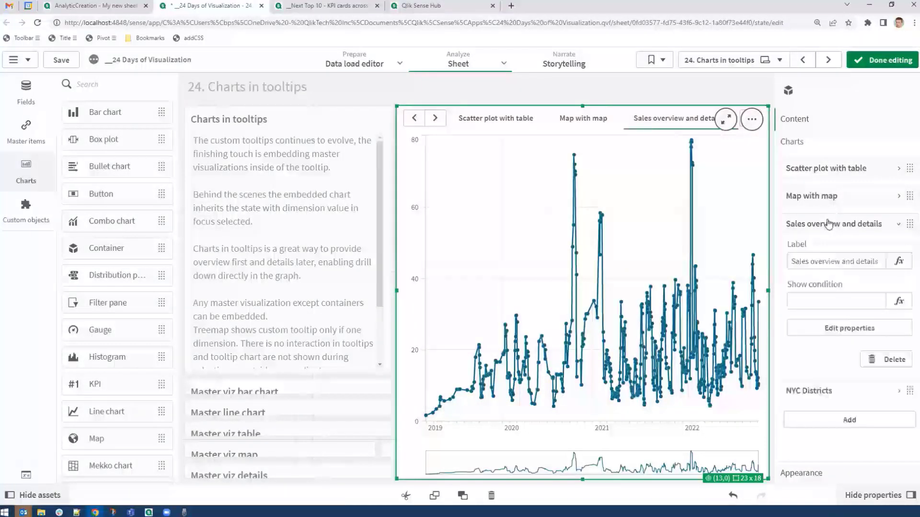
click(844, 329)
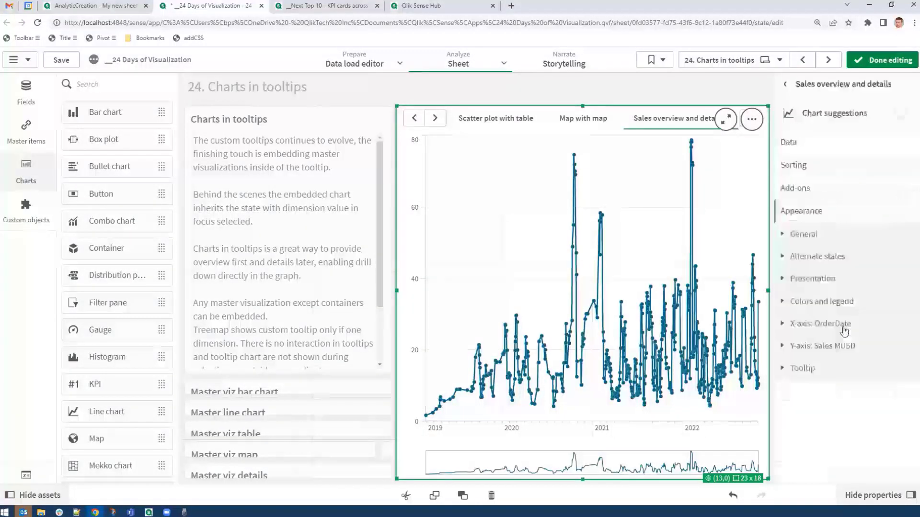
click(809, 372)
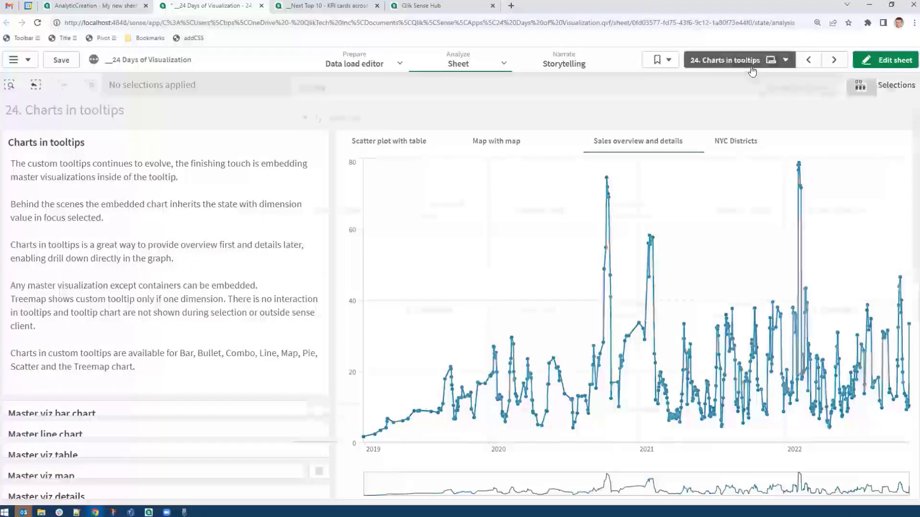
Step: Open the sheet "23. Dynamic images with SVG" and sort its table by the "CY and LY" column
scroll(634, 267, down, 1)
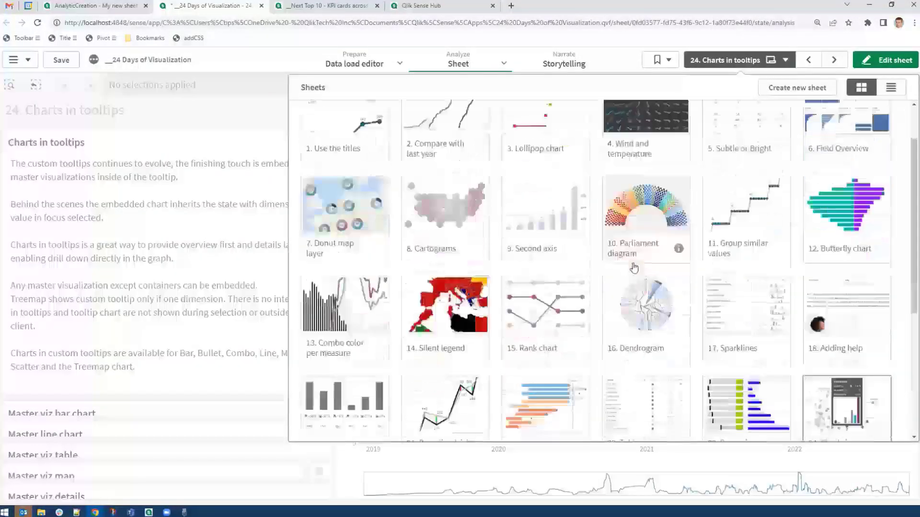
scroll(634, 268, down, 2)
click(741, 320)
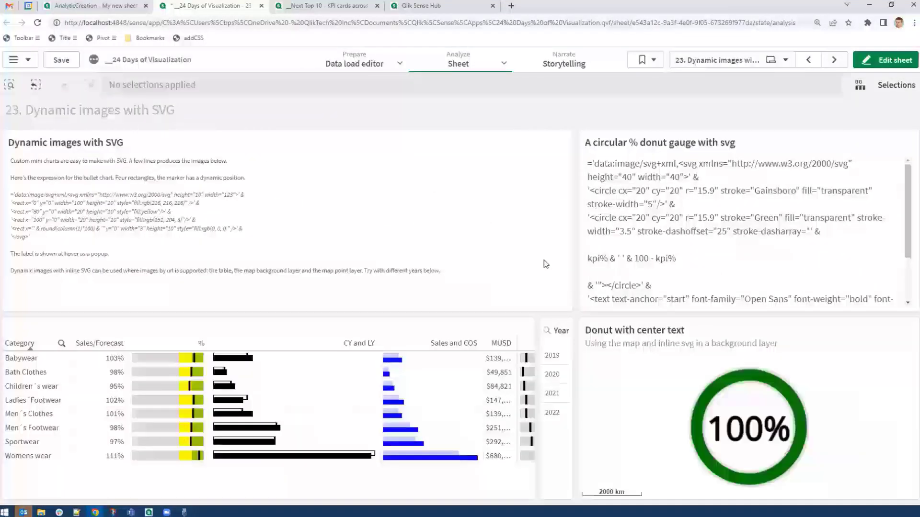
click(290, 349)
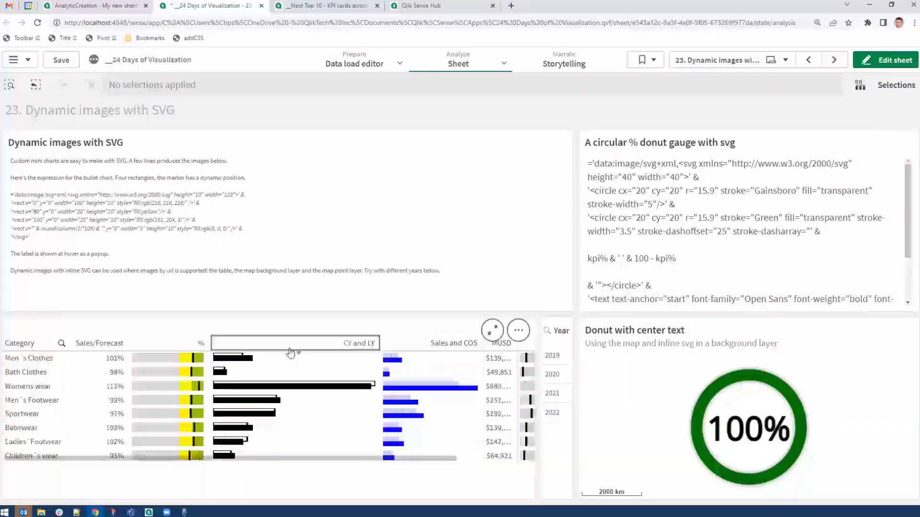
Step: Review the representation setting of the table's % column in edit mode, keep it on Image and finish editing
key(ctrl+e)
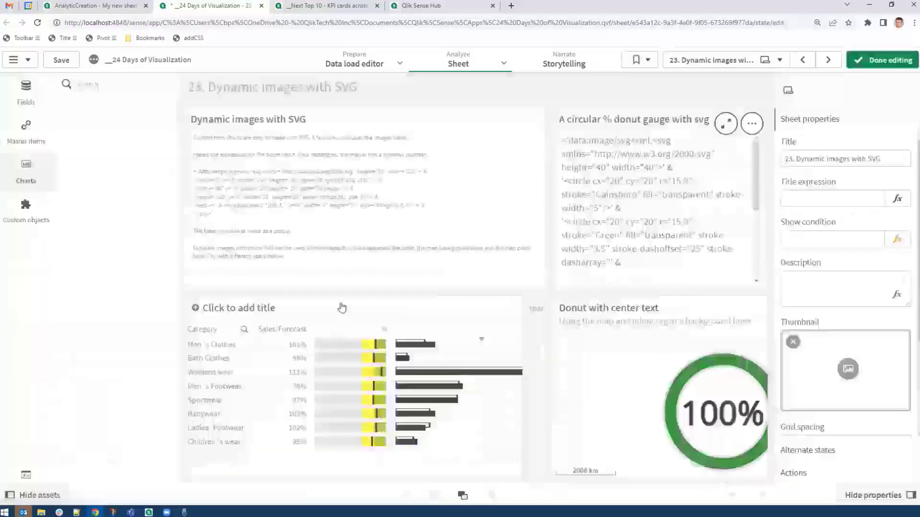
click(342, 308)
click(846, 307)
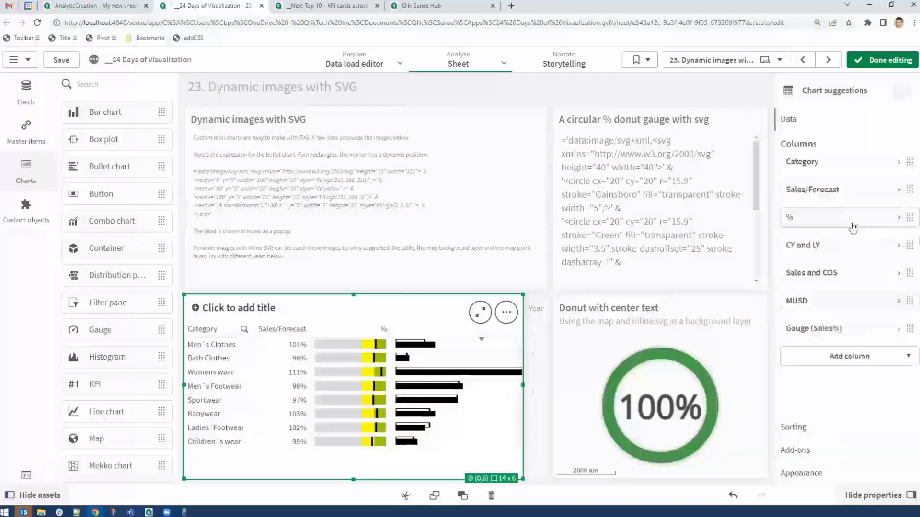
click(852, 219)
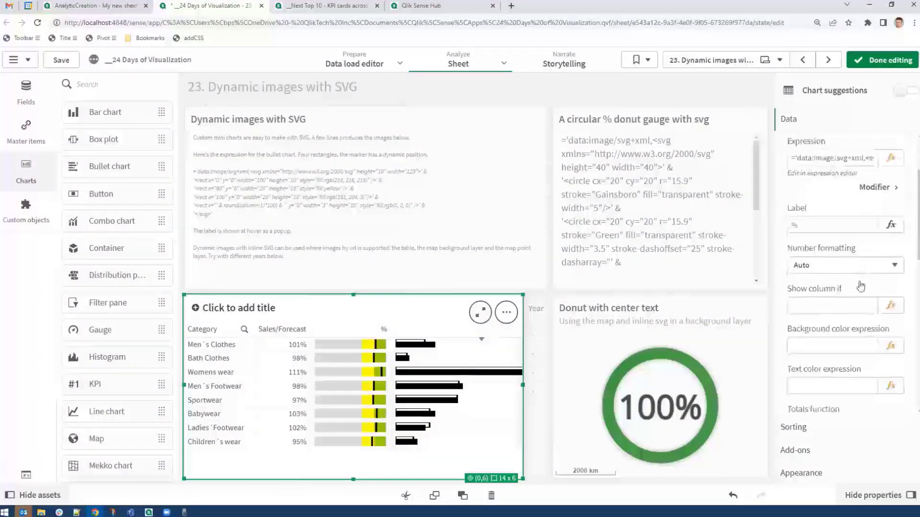
scroll(861, 286, down, 4)
click(843, 316)
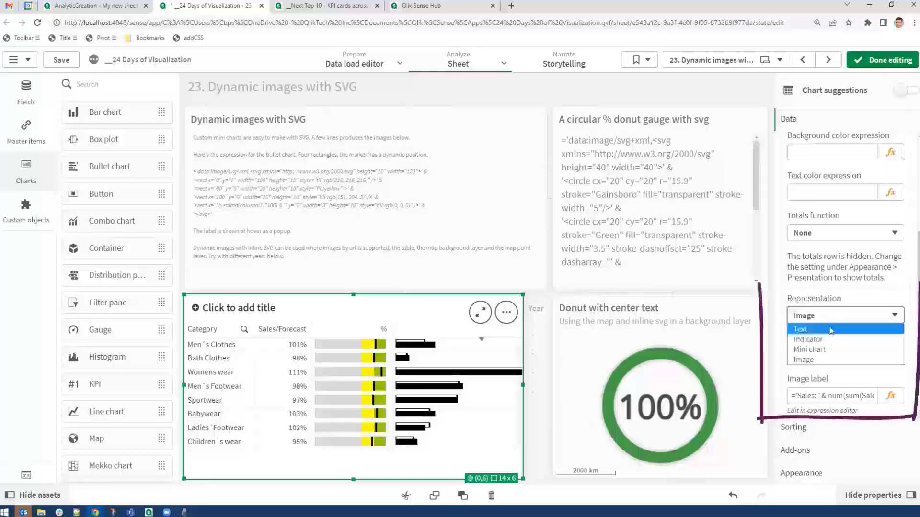
click(831, 360)
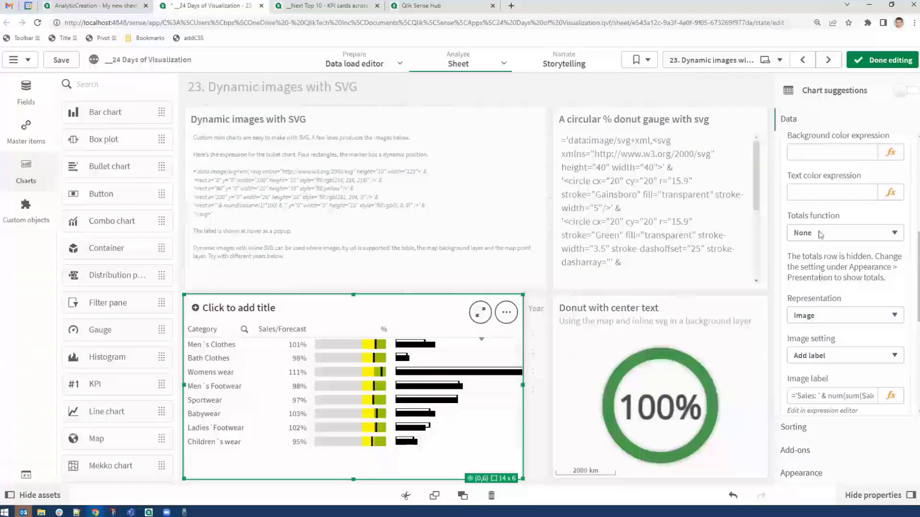
click(860, 64)
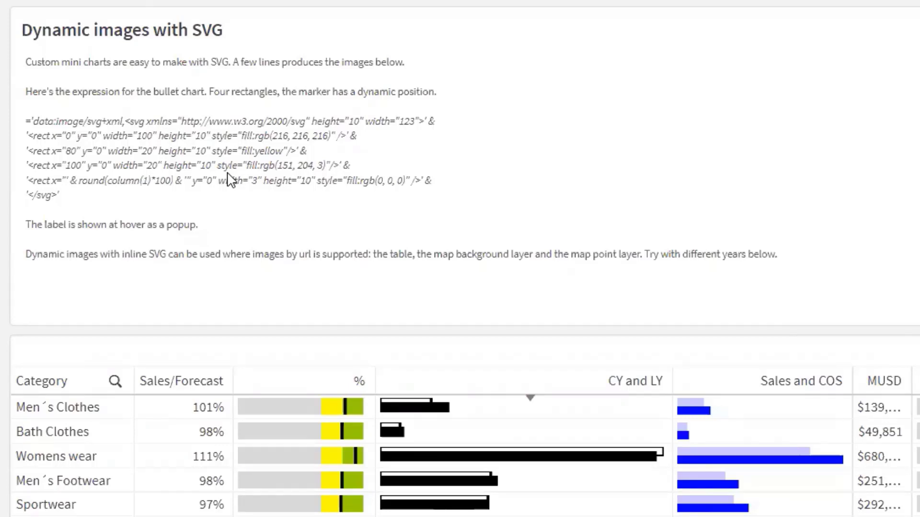
Step: Compare the % column's bullet charts with the sheet's SVG rectangle expression and view a "CY and LY" image label
mouse_move(263, 415)
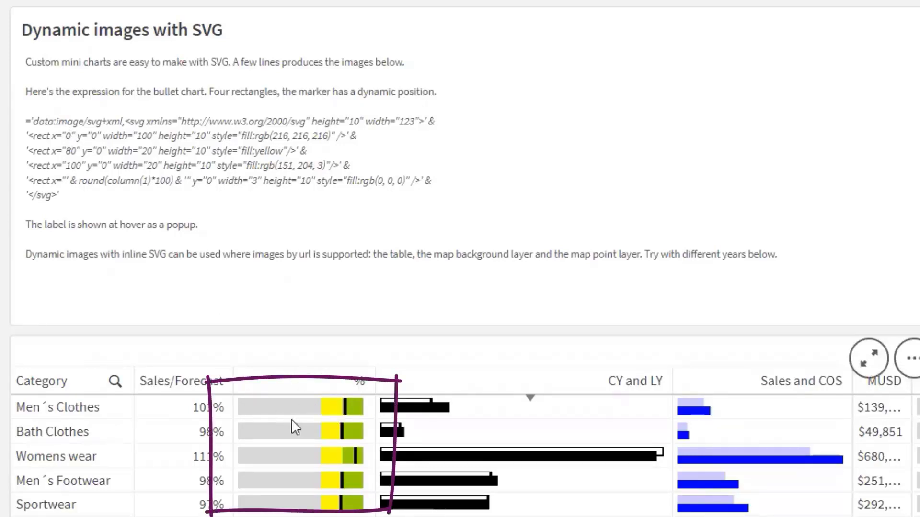
mouse_move(295, 418)
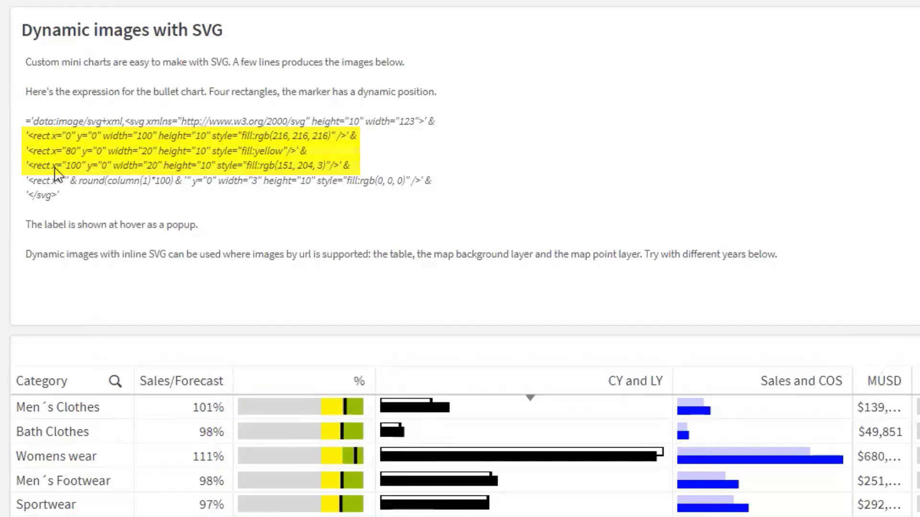
mouse_move(344, 403)
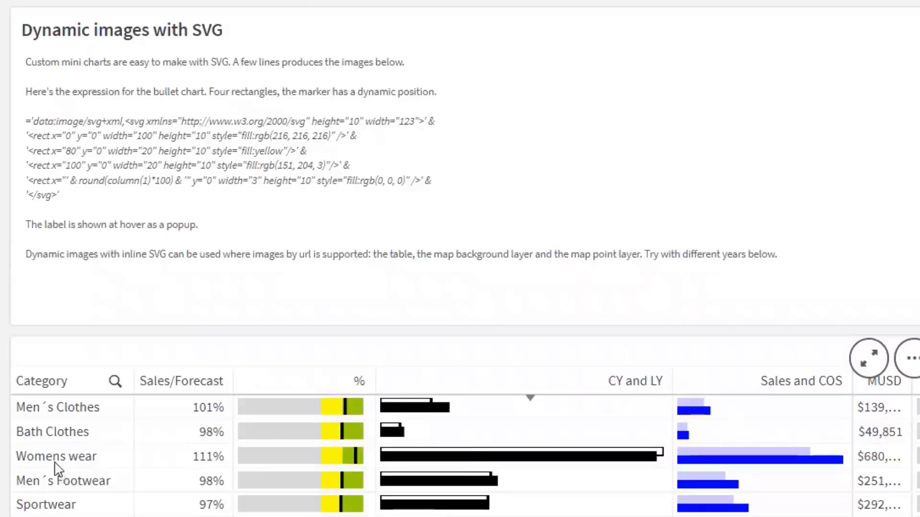
drag(54, 463, 54, 511)
click(90, 352)
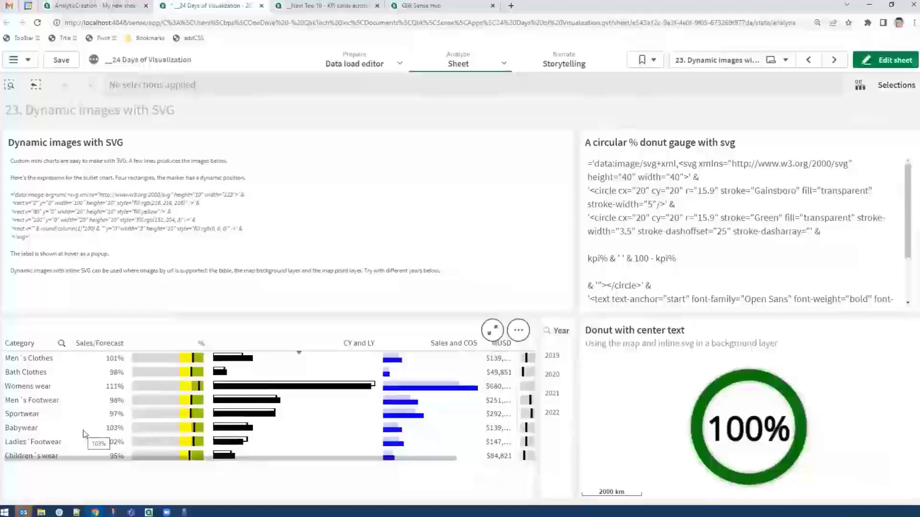
mouse_move(263, 418)
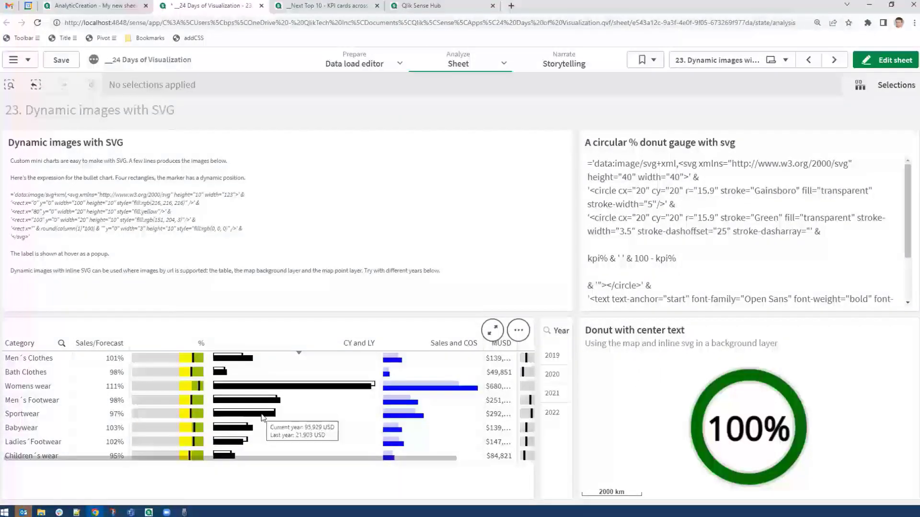
Step: Examine the % column's image label expression, including its chr(10) line break, close it without changes and finish editing
click(886, 60)
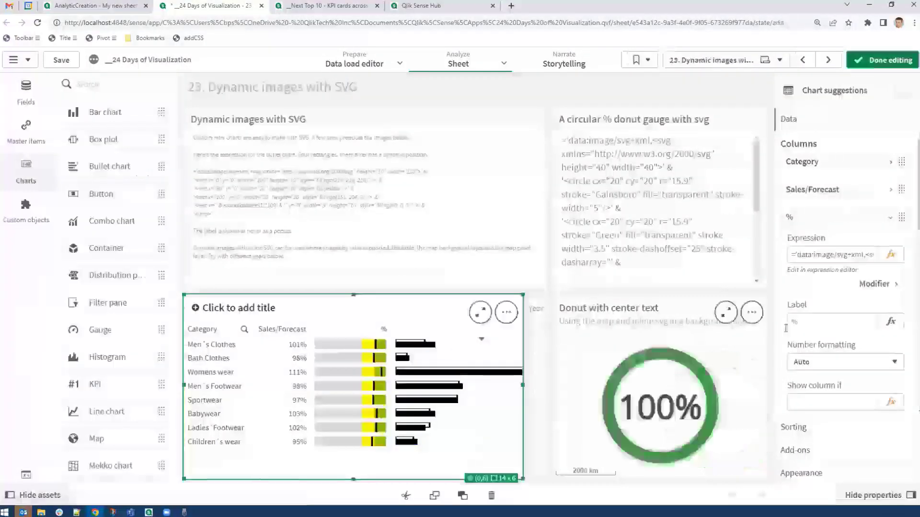
scroll(817, 307, down, 5)
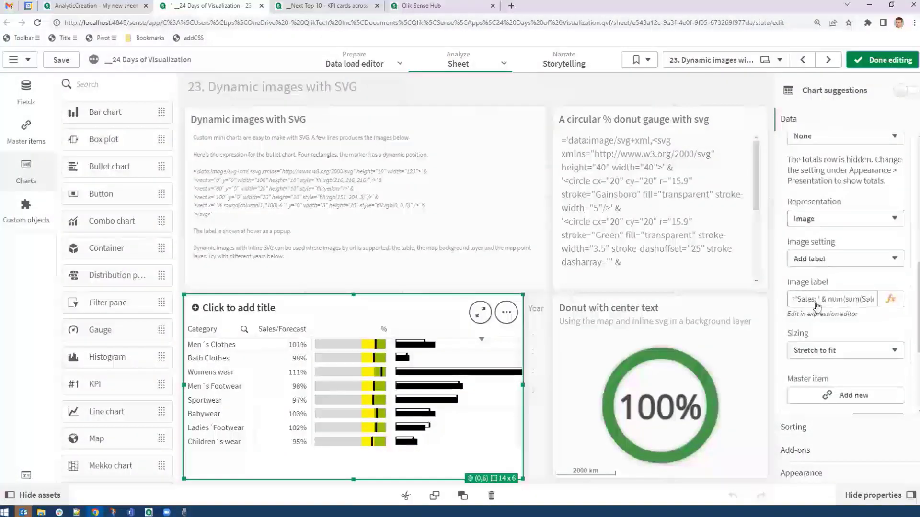
click(890, 299)
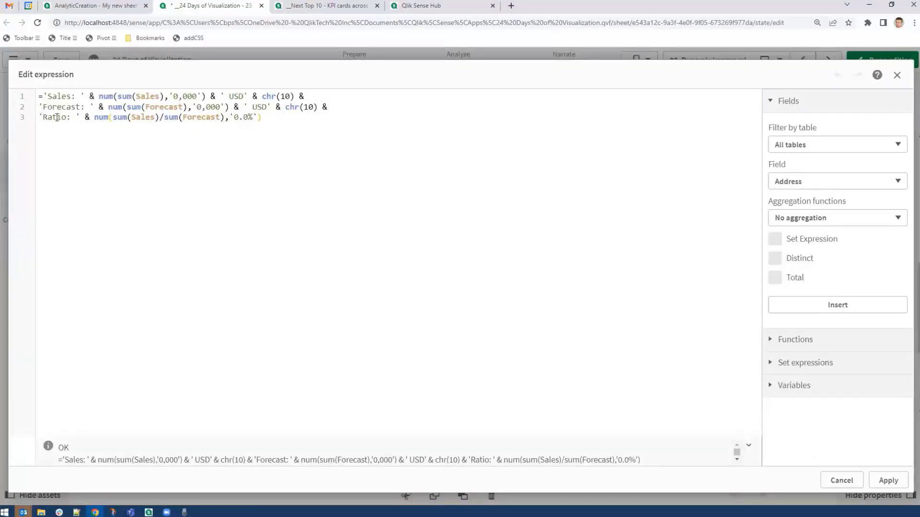
drag(273, 97, 294, 97)
click(897, 75)
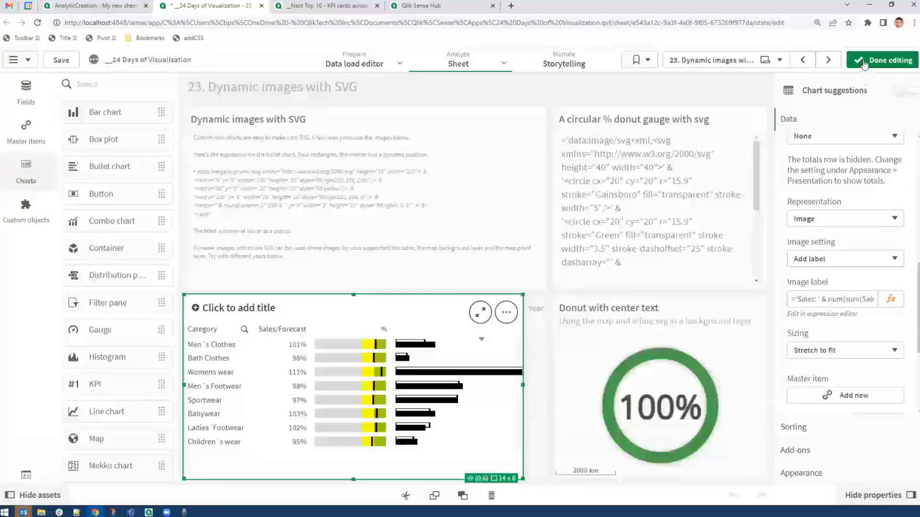
click(879, 59)
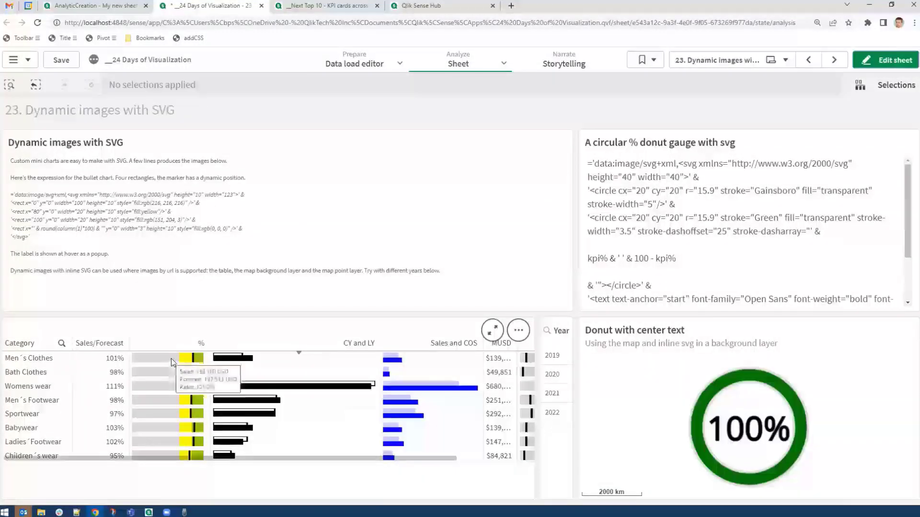
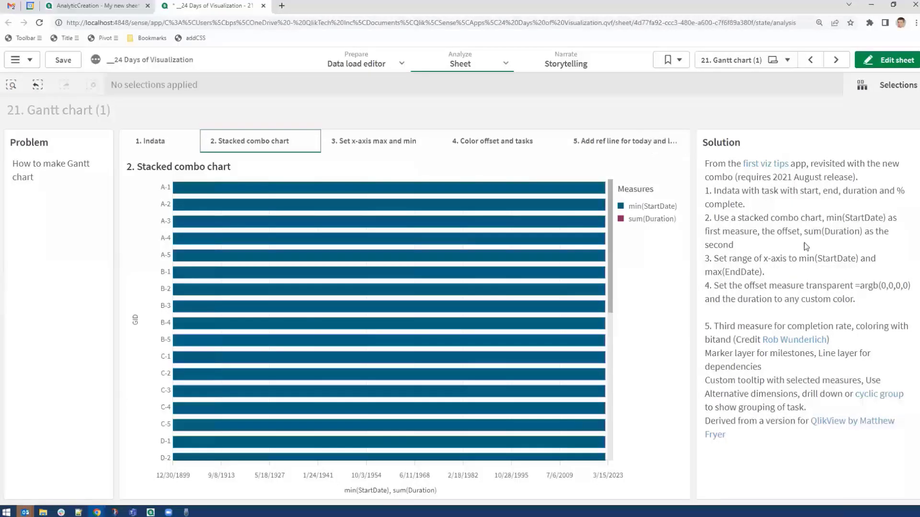
Step: View the Gantt chart stages "3. Set x-axis max and min" and "4. Color offset and tasks", including their offset bars
click(374, 146)
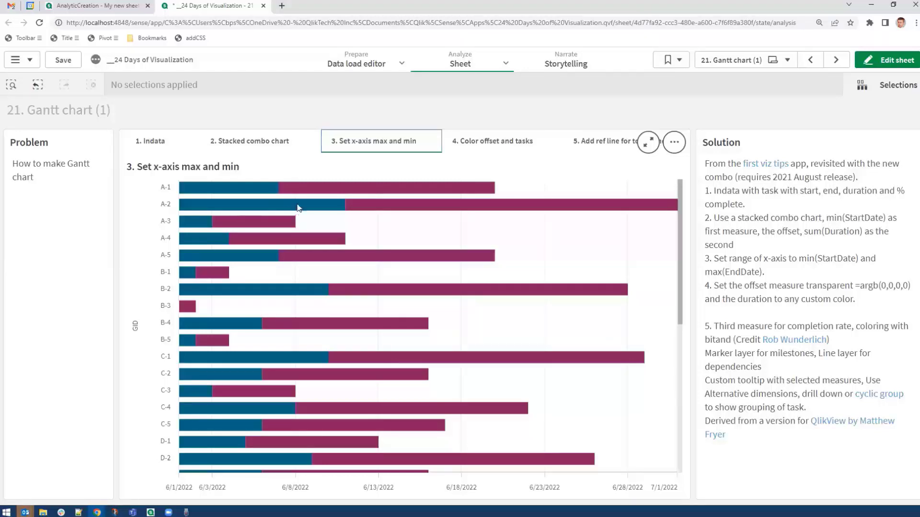
mouse_move(291, 198)
mouse_move(229, 190)
click(482, 143)
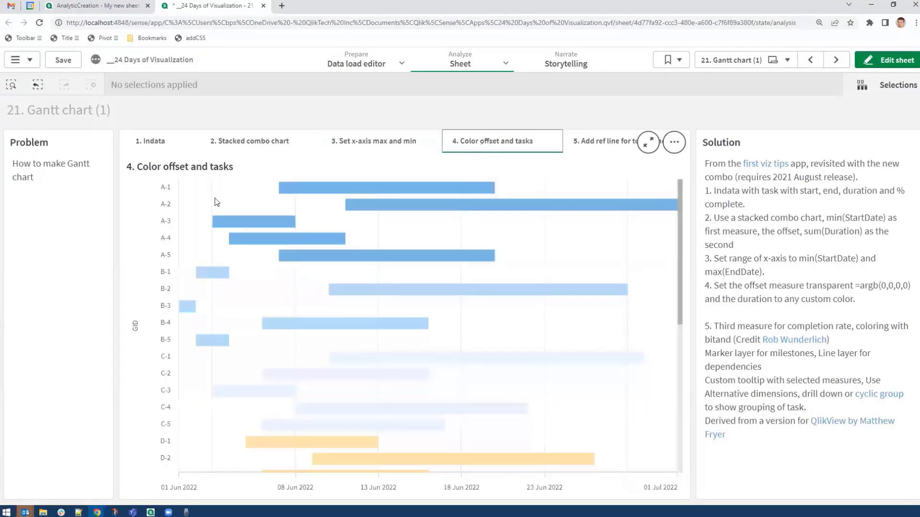
mouse_move(205, 188)
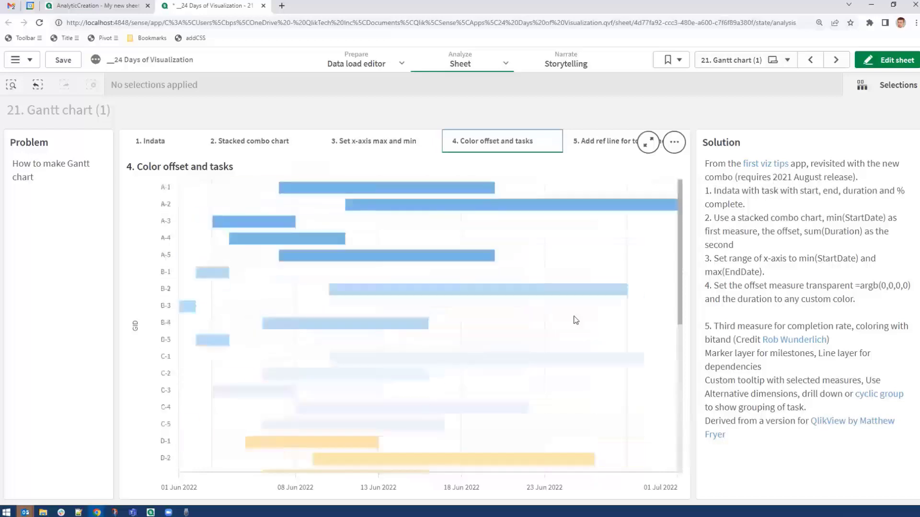
mouse_move(446, 190)
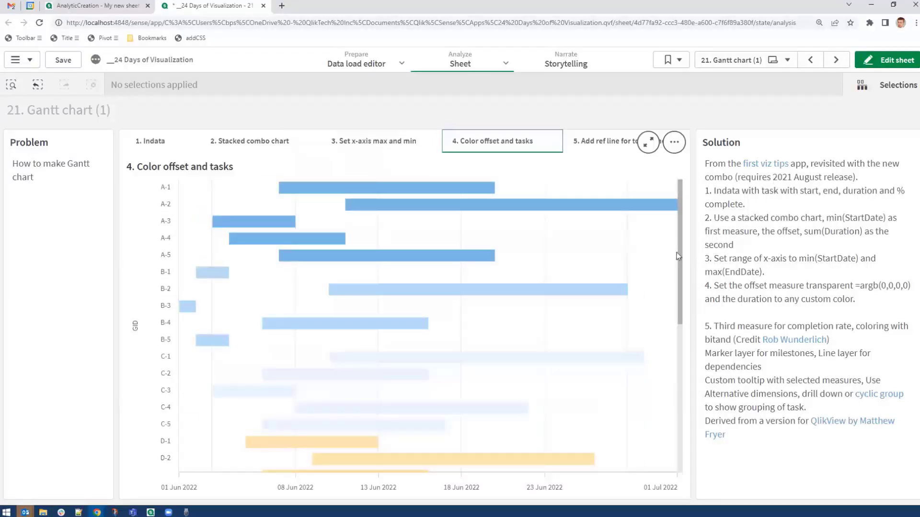
Step: View the final stage "5. Add ref line for today and lines and markers for milestones" and examine its task bars and dependency lines
click(605, 141)
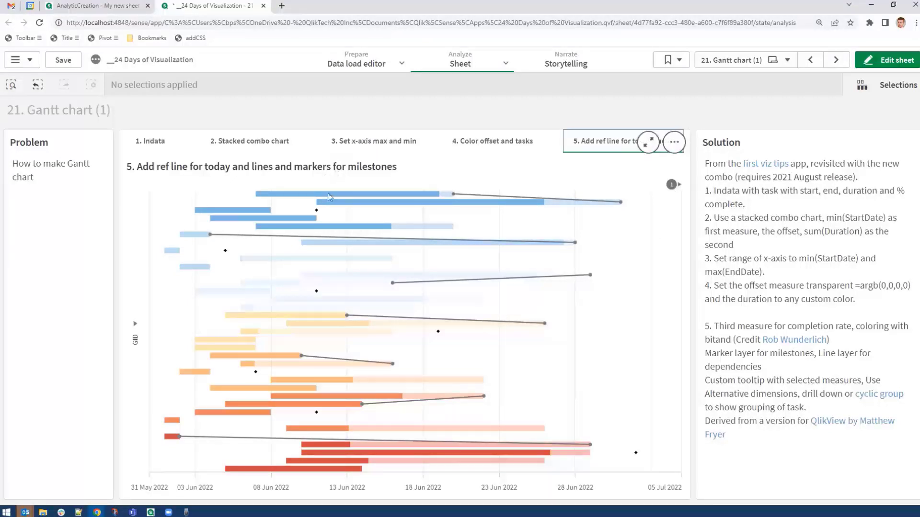
mouse_move(330, 194)
mouse_move(383, 232)
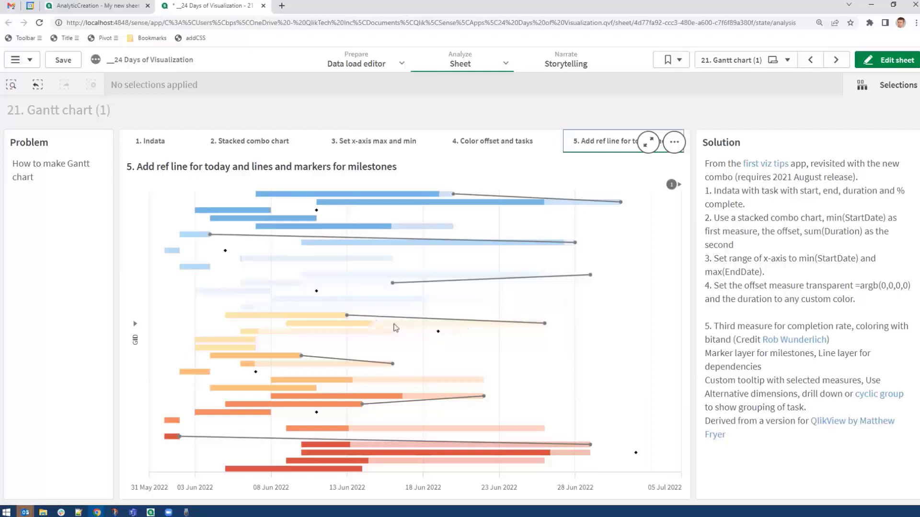
Step: Switch the final Gantt chart's dimension to Group and back to GID, and view the chart at full size before restoring it
click(134, 328)
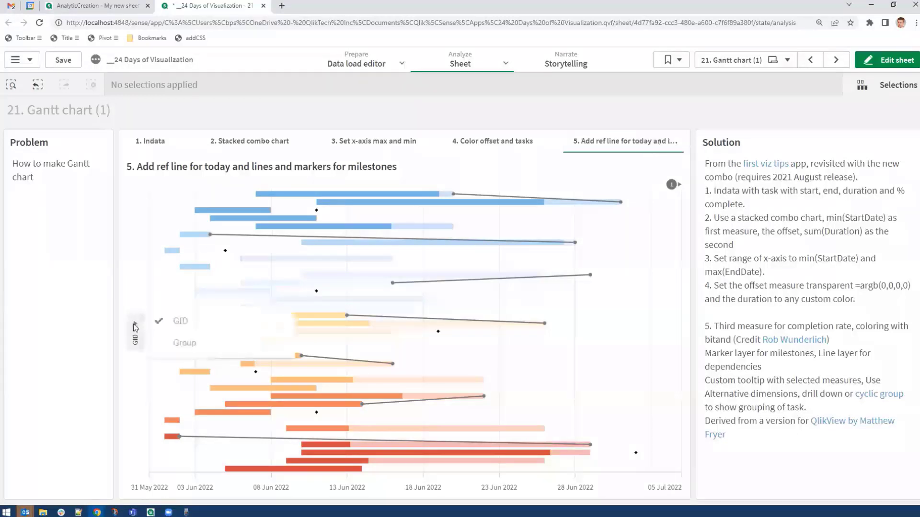
click(188, 342)
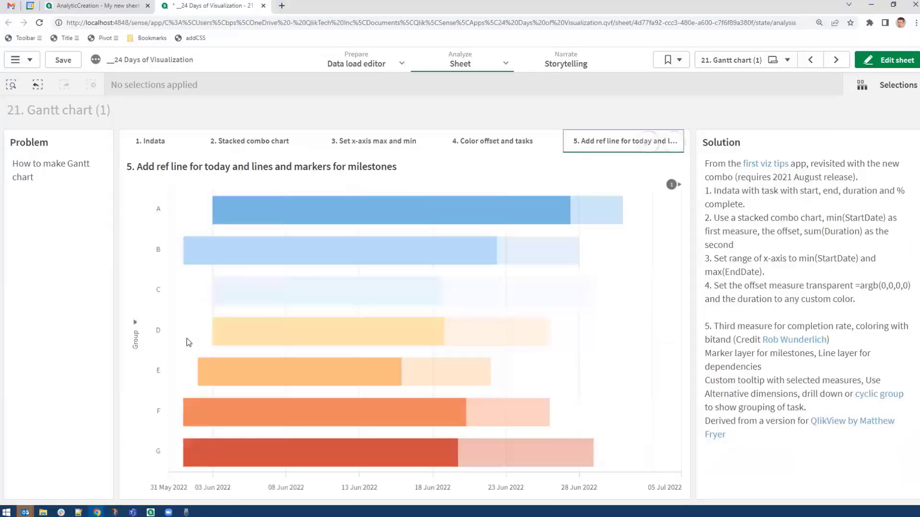
click(137, 337)
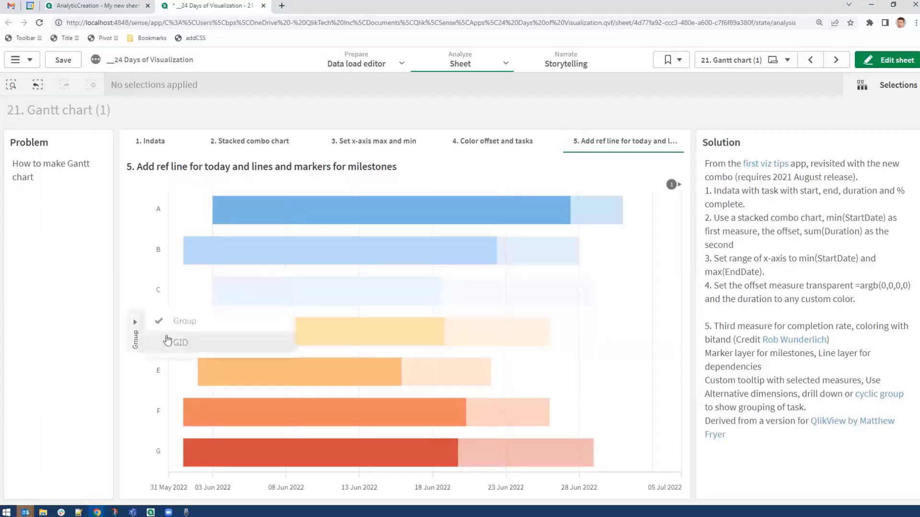
click(177, 342)
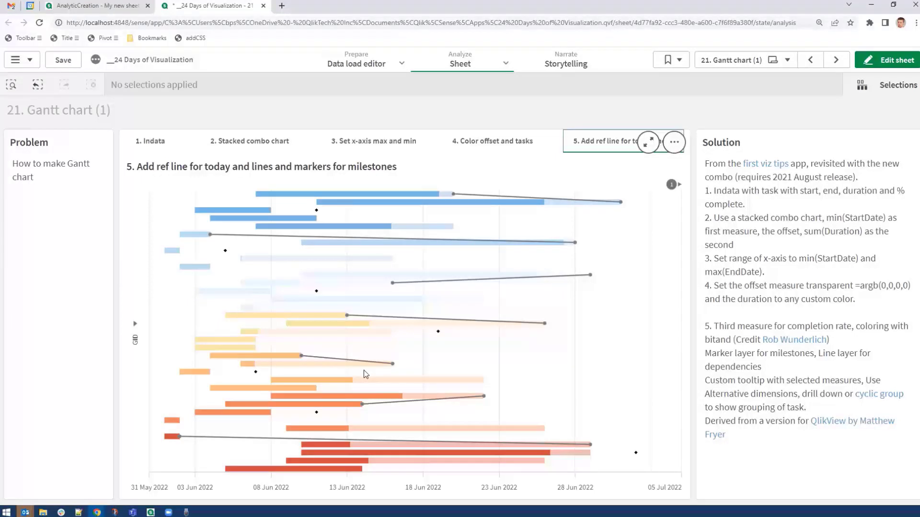
click(648, 142)
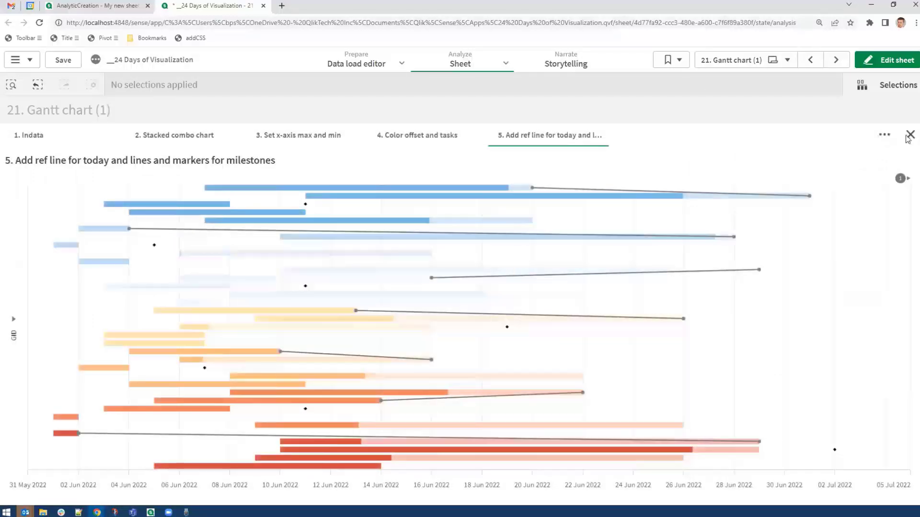
click(908, 134)
Step: Start editing the sheet and open the data properties of the container's fifth chart, "5. Add ref line for today and lines and markers for milestones"
click(892, 60)
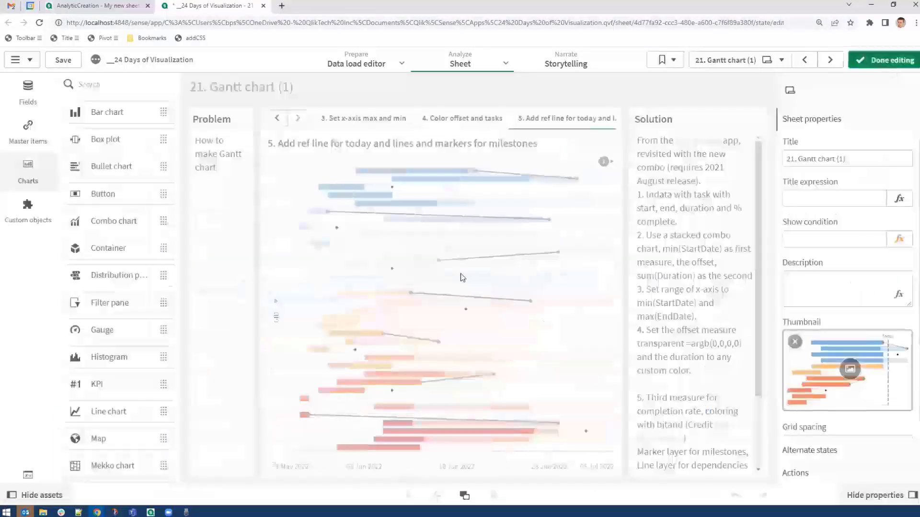
click(448, 273)
click(832, 143)
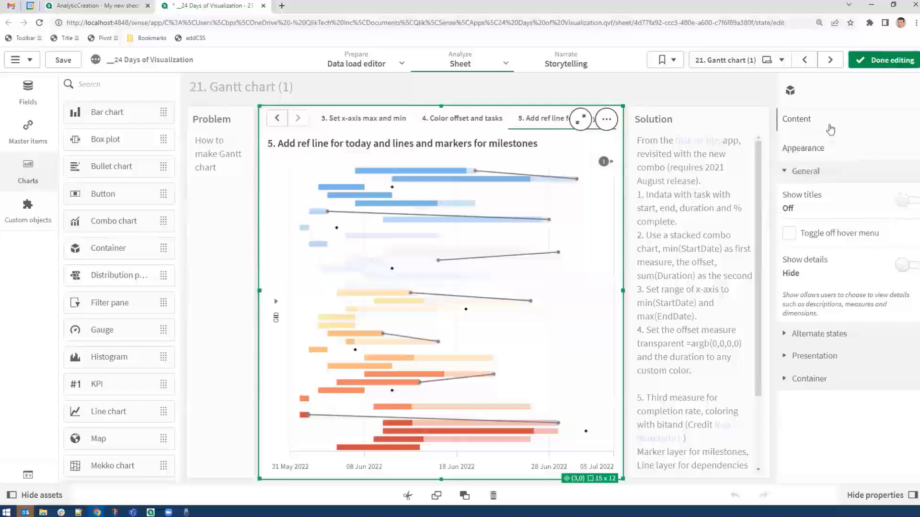
click(821, 283)
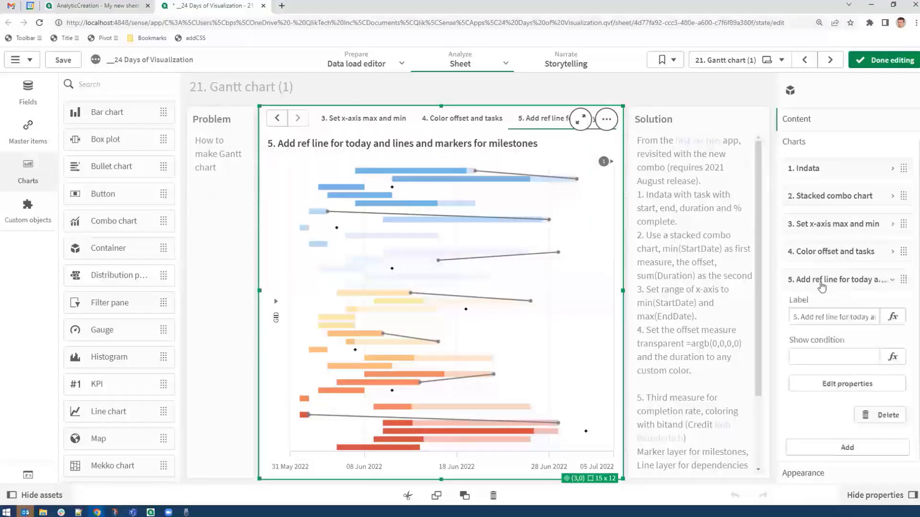
click(854, 386)
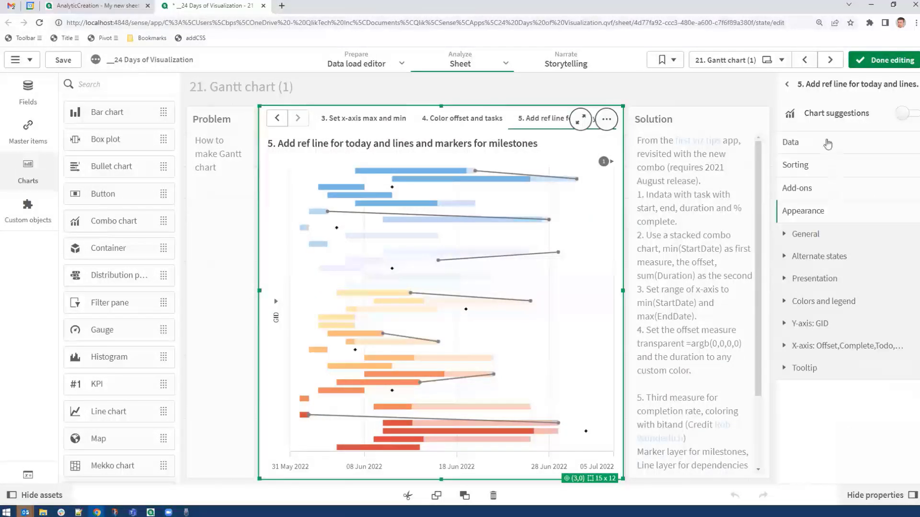
click(828, 144)
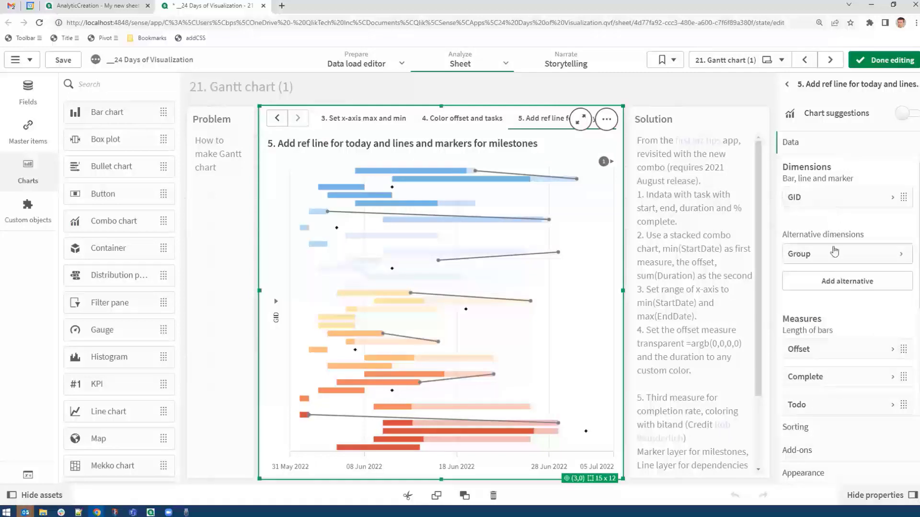
Step: Examine the Offset measure's settings and its custom color expression, leaving them unchanged, and return to the chart's data properties
scroll(832, 258, down, 2)
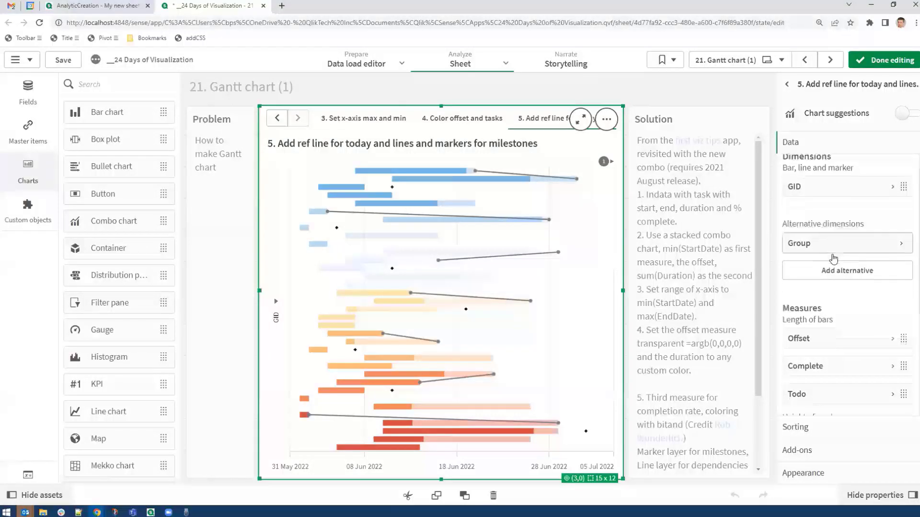
click(833, 260)
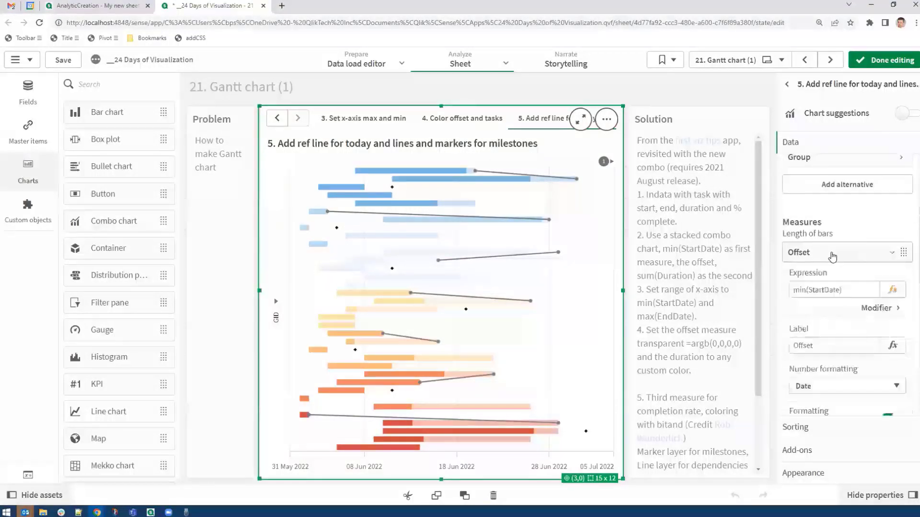
scroll(834, 265, down, 2)
scroll(836, 278, down, 2)
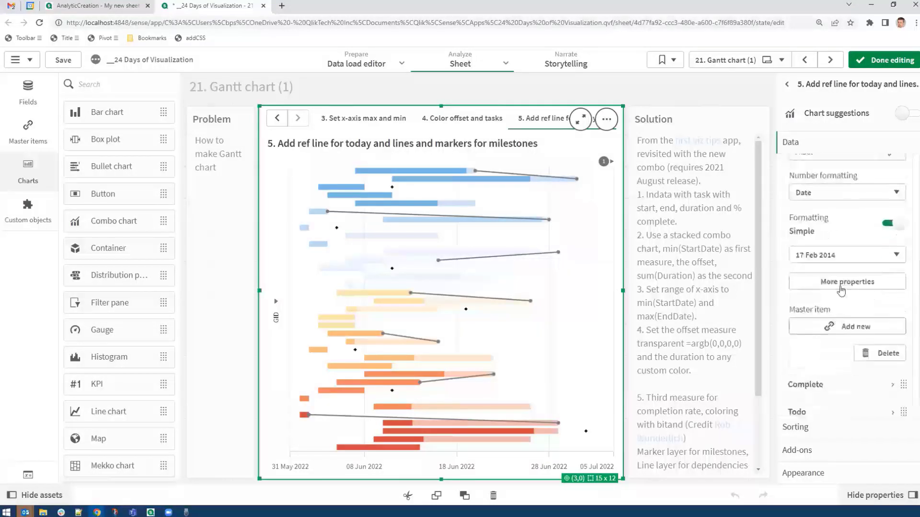
click(842, 286)
click(800, 130)
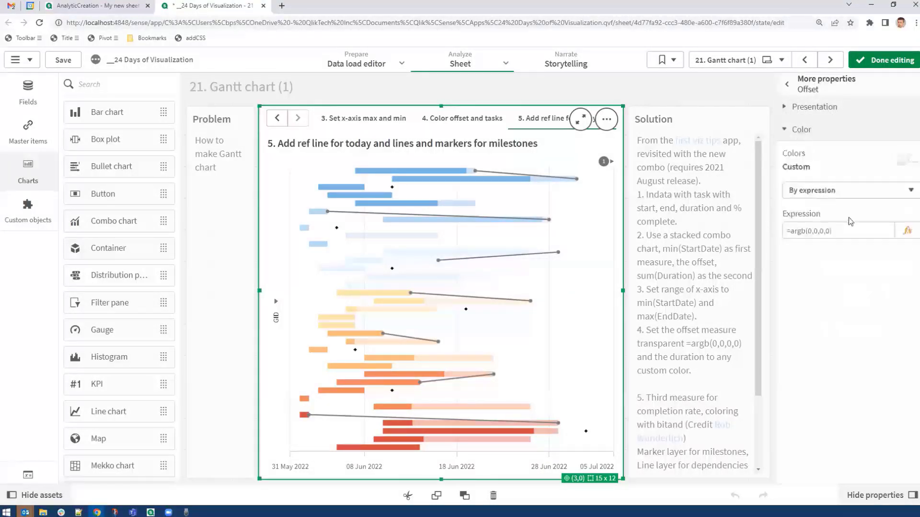
click(837, 231)
drag(837, 234, 779, 235)
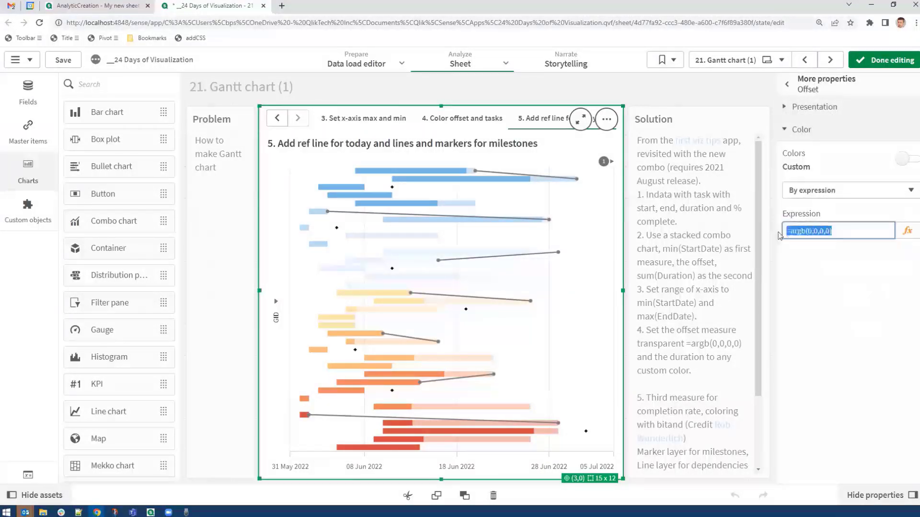
click(802, 89)
Step: Examine the Complete measure's settings and its custom color expression, and return to the chart's data properties
scroll(813, 303, down, 3)
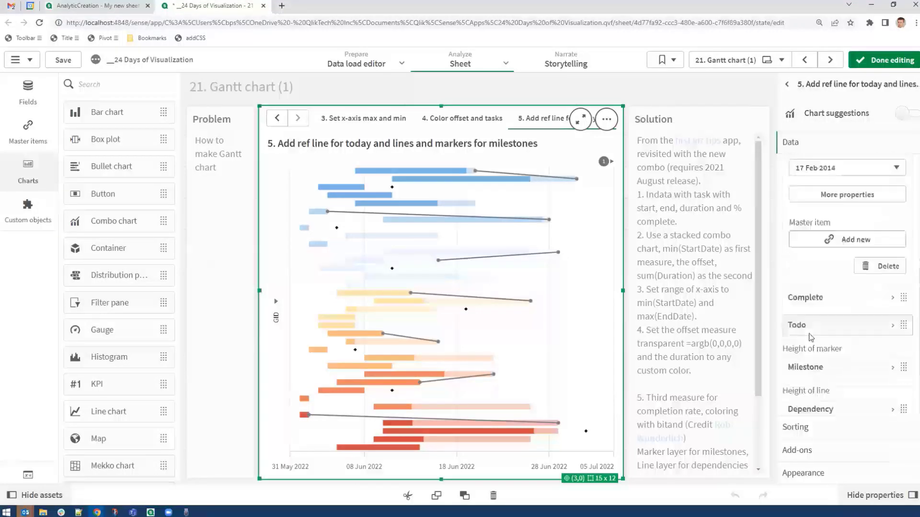
click(807, 289)
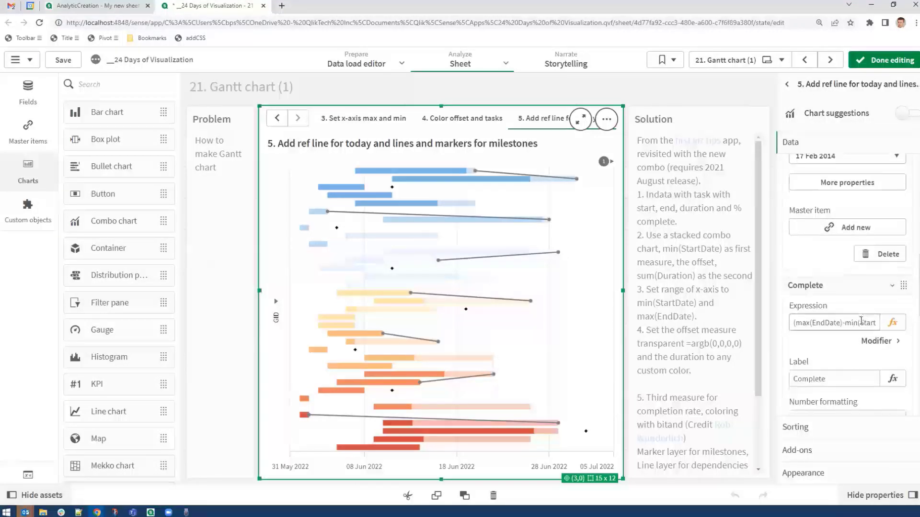
scroll(843, 355, down, 3)
click(830, 367)
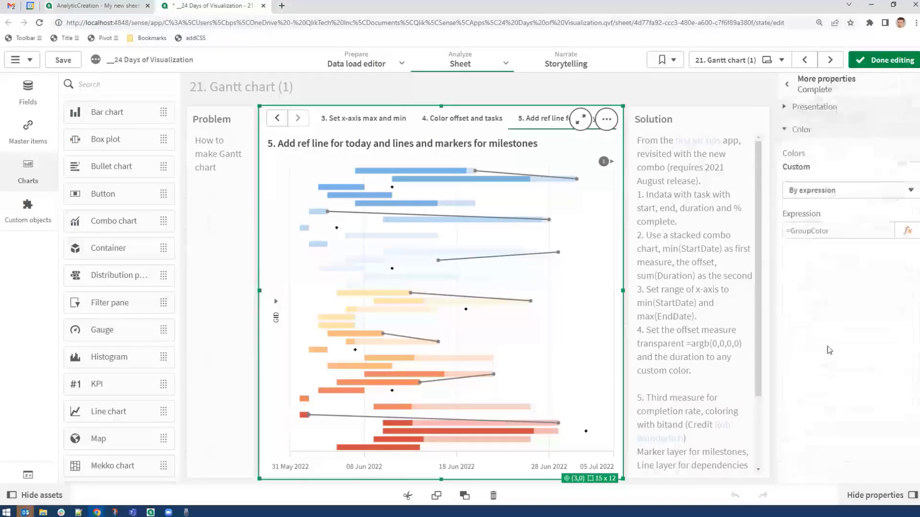
click(812, 89)
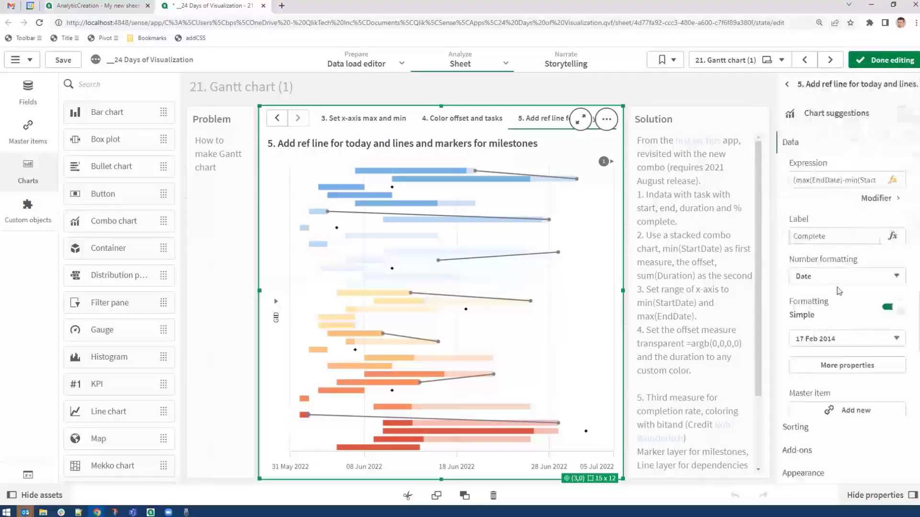
Step: Examine the Todo measure's full expression, highlighting the (1-avg(Completion)) factor, and close it without changes
scroll(818, 234, down, 5)
click(818, 232)
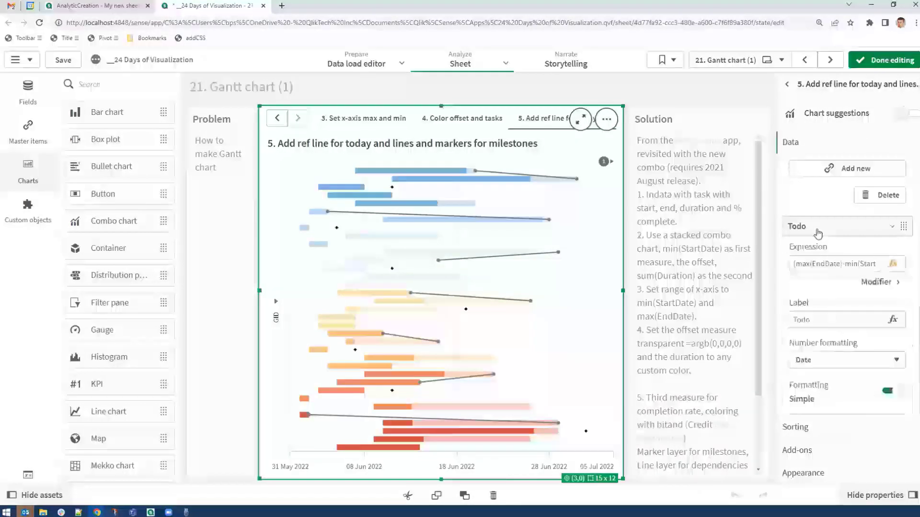
click(890, 267)
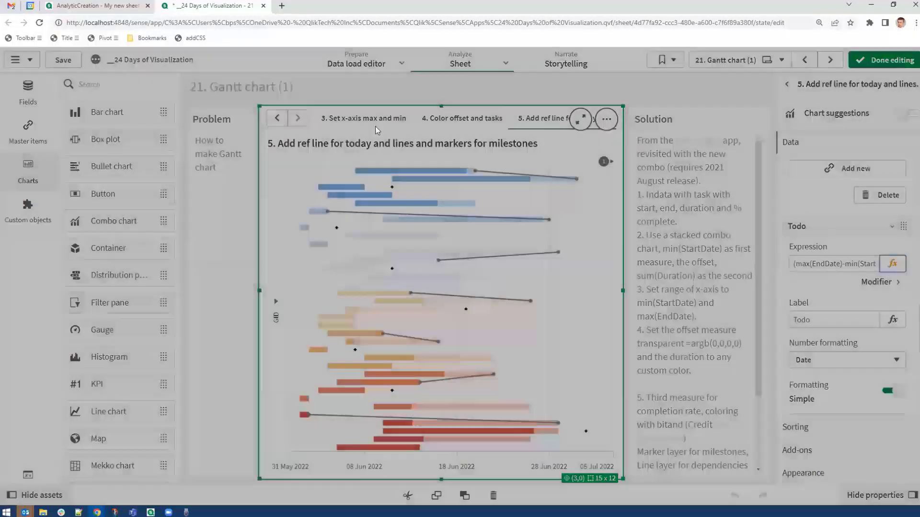
drag(188, 98, 267, 98)
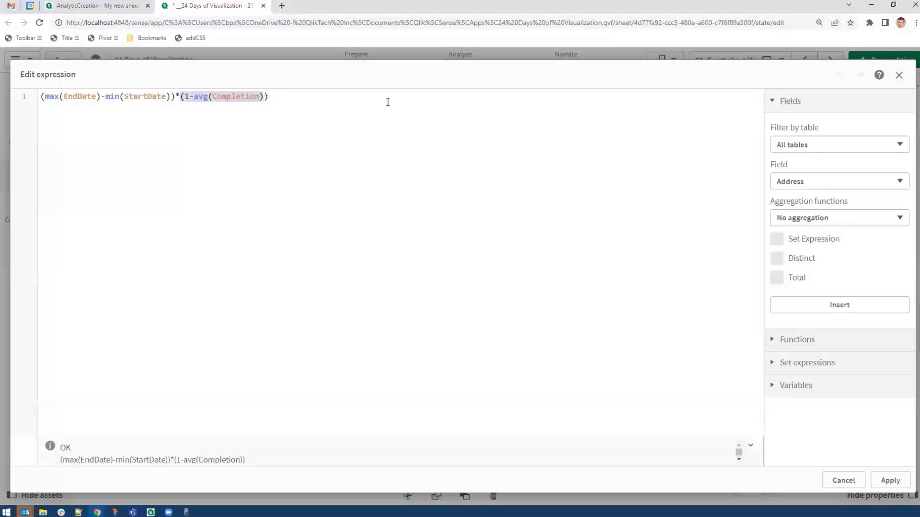
click(843, 481)
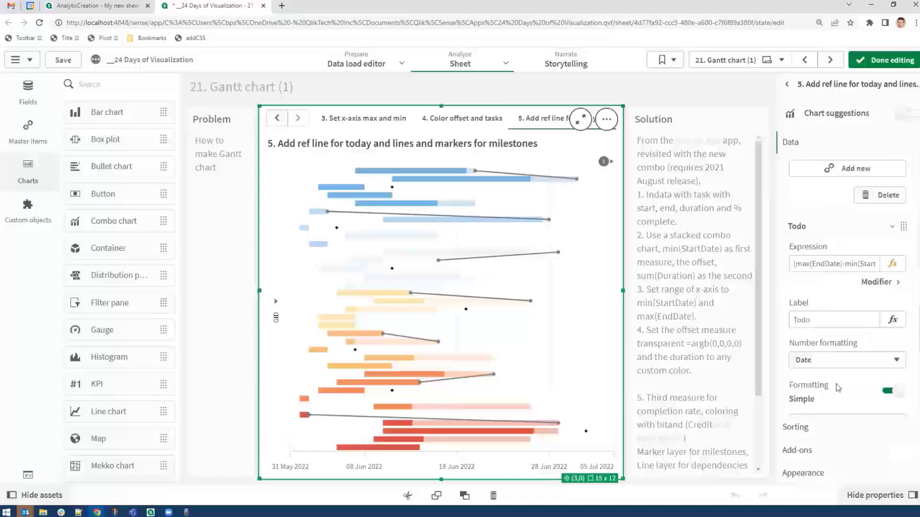
Step: Examine the Todo measure's full color expression, close it without changes and return to the chart's data properties
scroll(837, 388, down, 3)
click(847, 304)
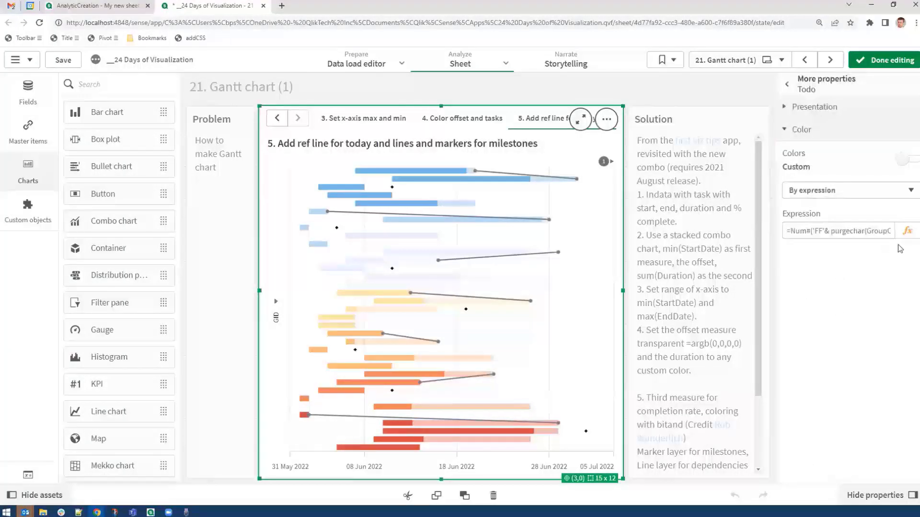
click(907, 230)
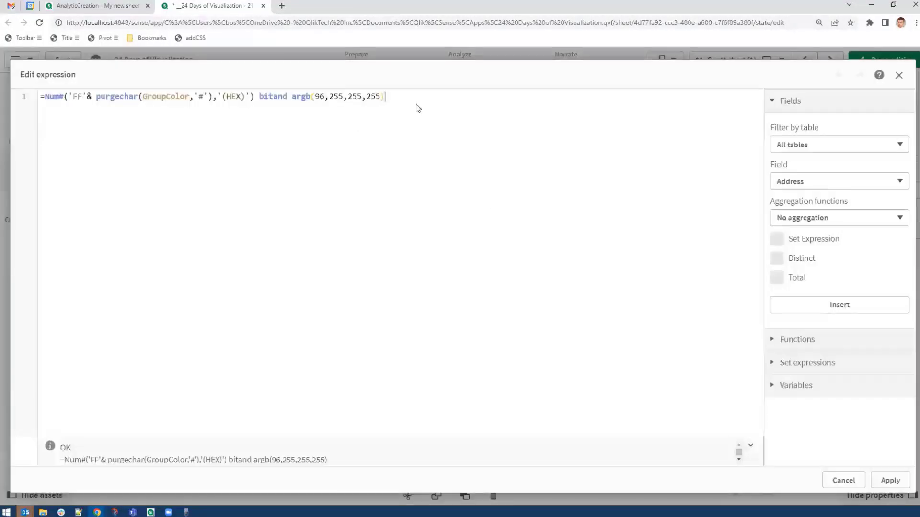
click(842, 484)
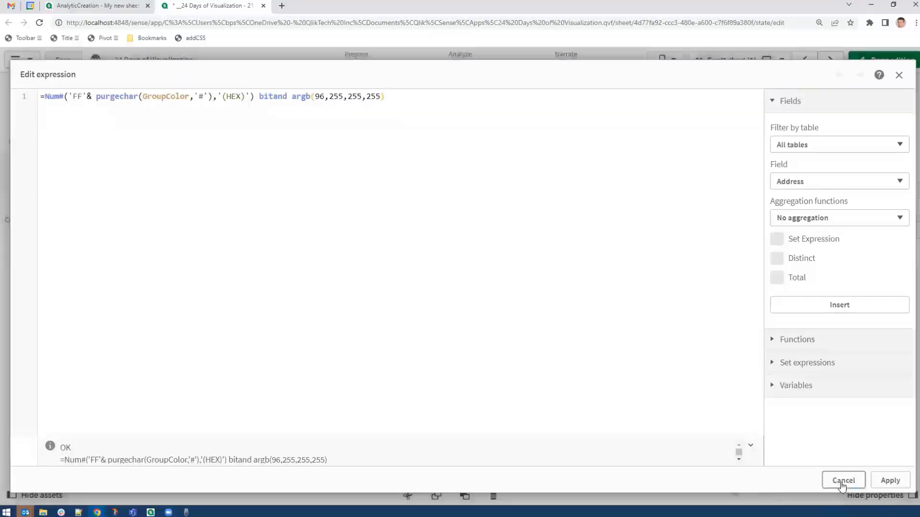
click(811, 86)
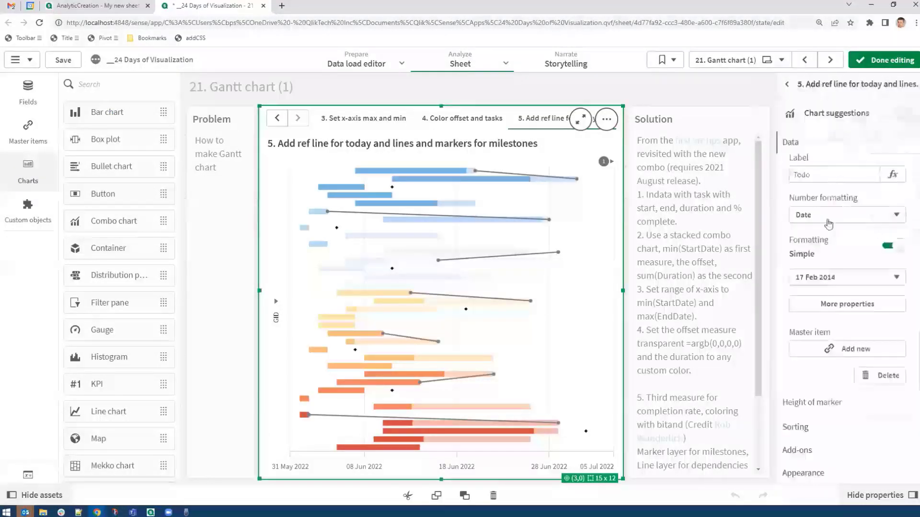
Step: Examine the settings of the Milestone marker measure and the Dependency line measure in the Gantt chart
click(811, 402)
click(819, 325)
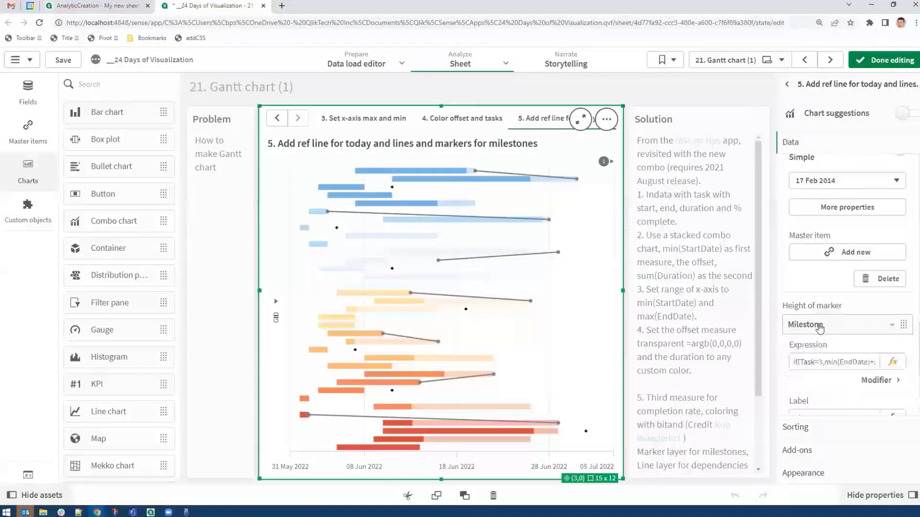
scroll(820, 321, down, 6)
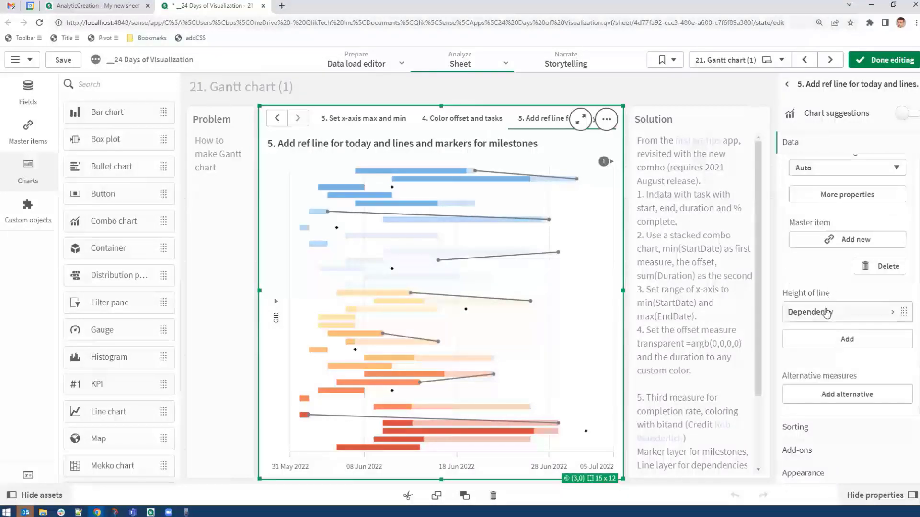
click(826, 312)
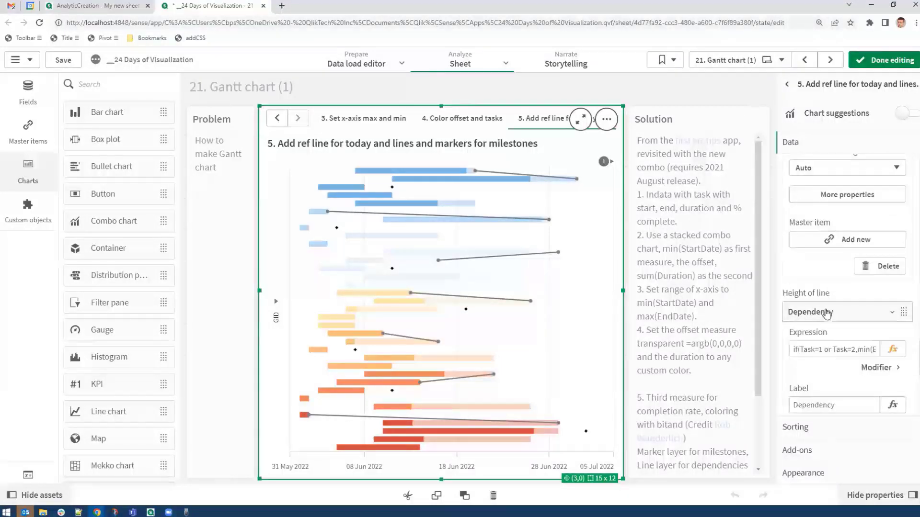
Step: Review the Gantt chart's custom tooltip settings, including its measures, chart and image options, and finish editing the sheet
click(825, 475)
click(838, 369)
scroll(851, 437, down, 2)
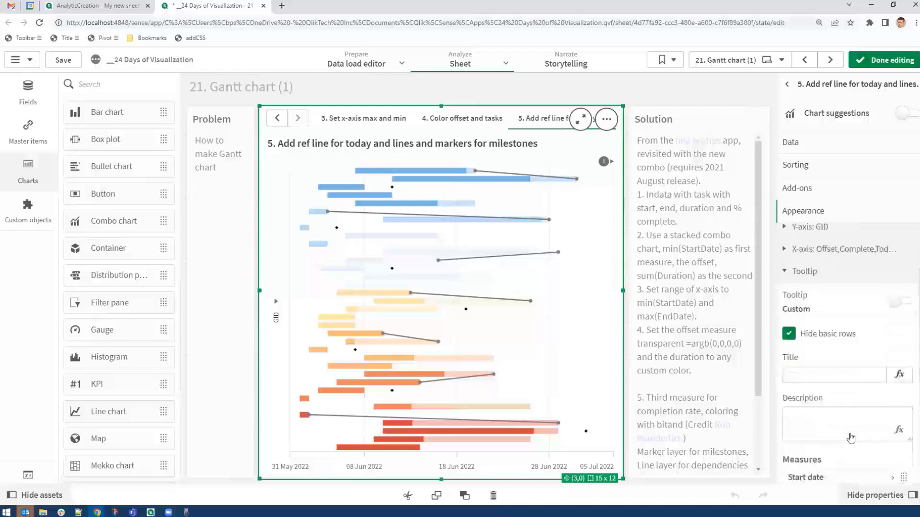
scroll(850, 438, down, 3)
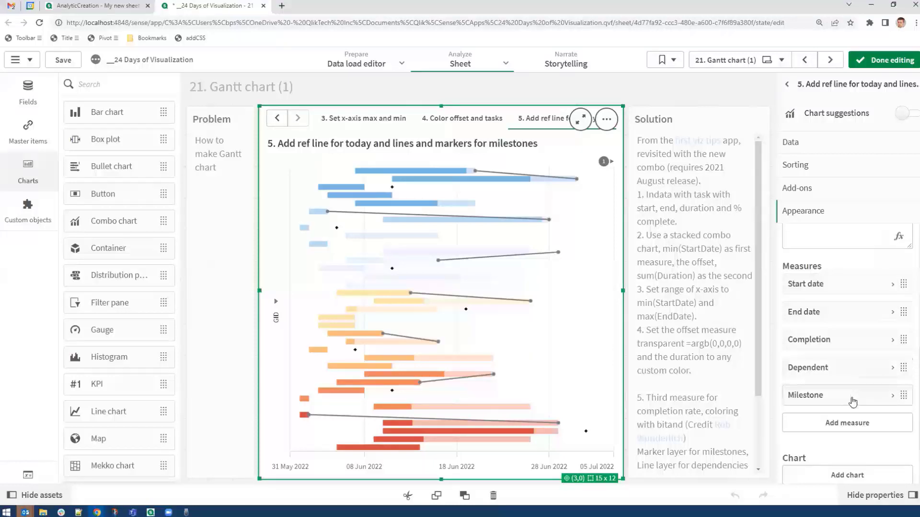
scroll(853, 397, down, 2)
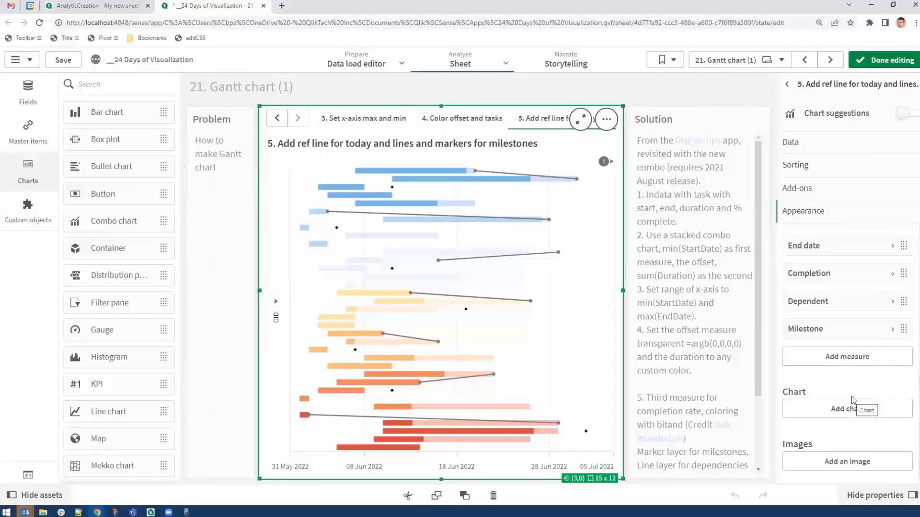
click(904, 63)
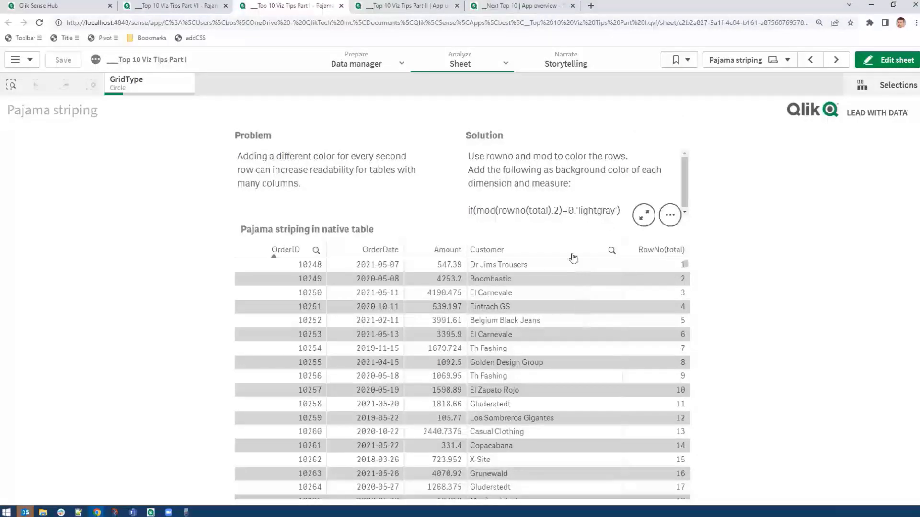
Step: Examine the striped rows of the native table, and review the CSS solution and striped product table in the Top 10 Viz Tips Part VI app
scroll(565, 288, down, 5)
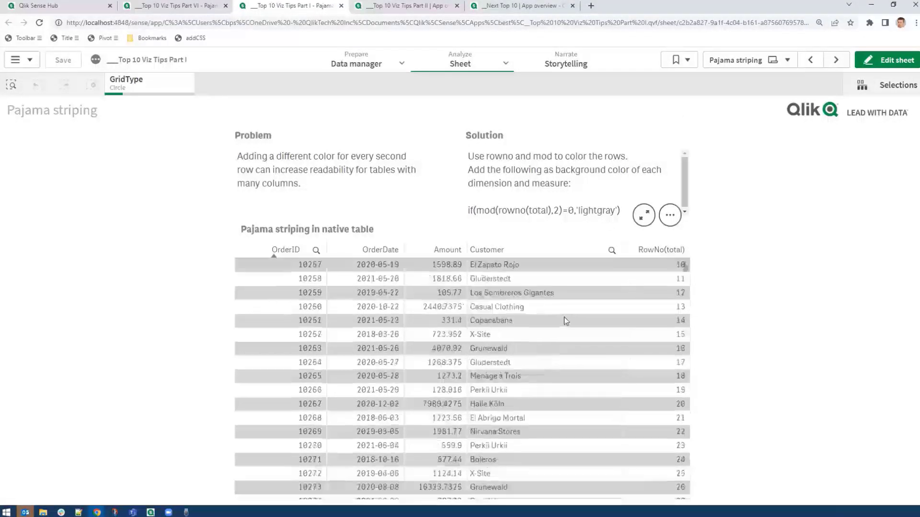
scroll(564, 308, up, 5)
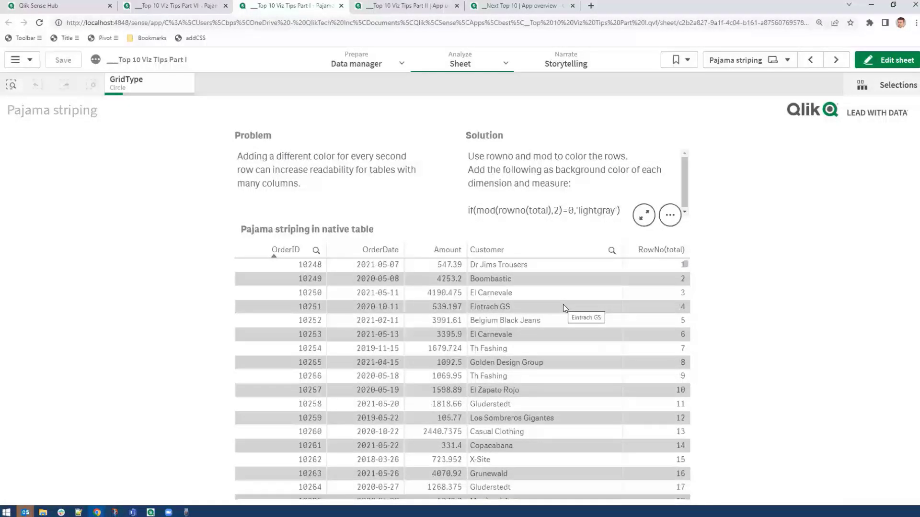
click(179, 7)
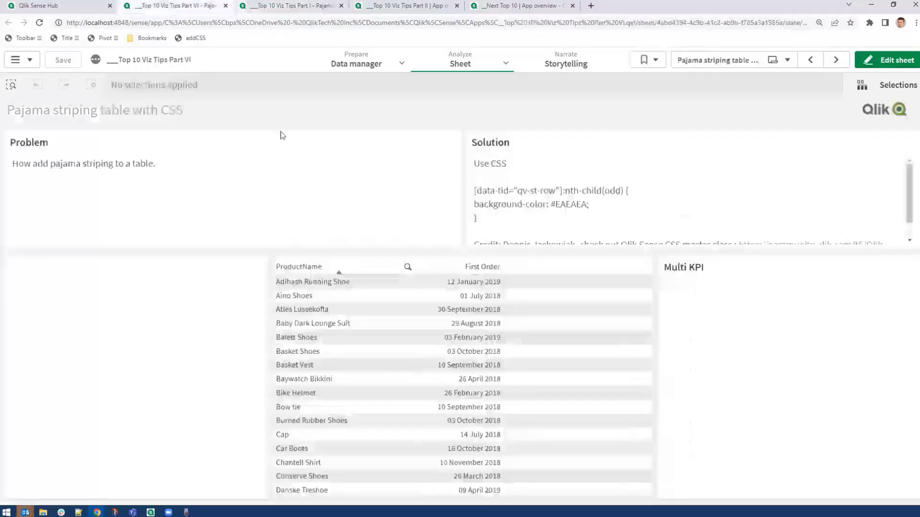
scroll(579, 202, down, 1)
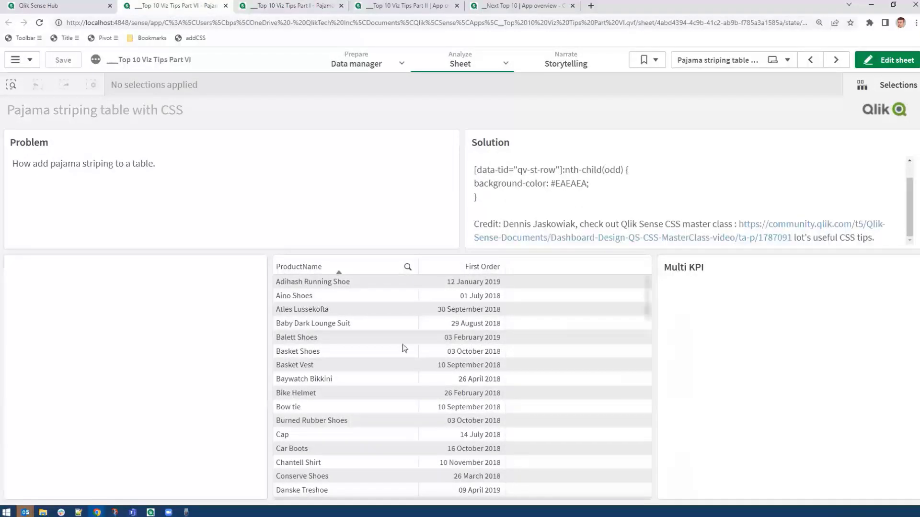
scroll(406, 346, down, 4)
scroll(406, 344, up, 4)
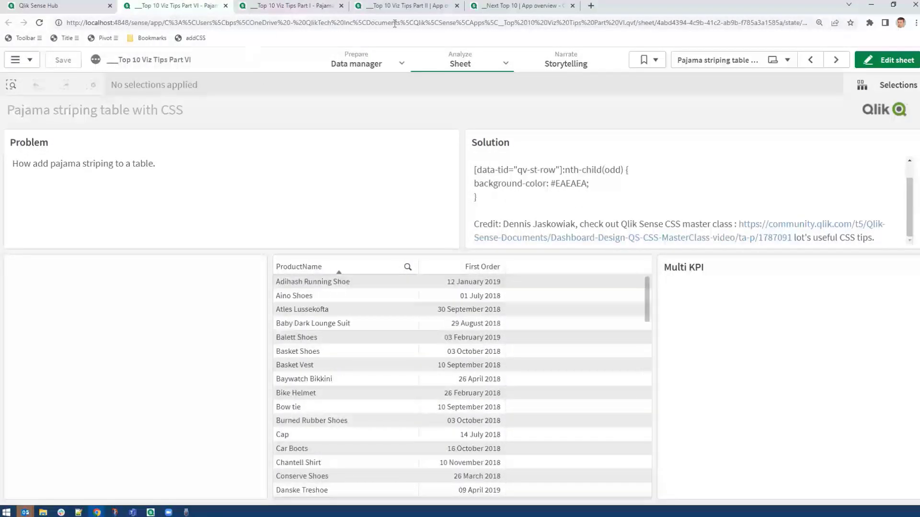
Step: Compare row striping while moving through the native table in Part I and the CSS-styled table in Part VI once more
click(297, 5)
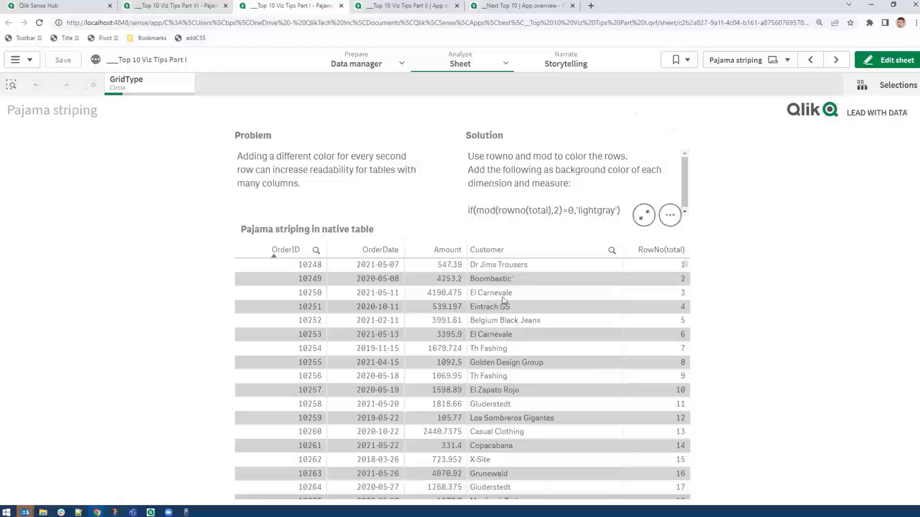
scroll(502, 287, down, 3)
scroll(502, 287, up, 3)
click(168, 6)
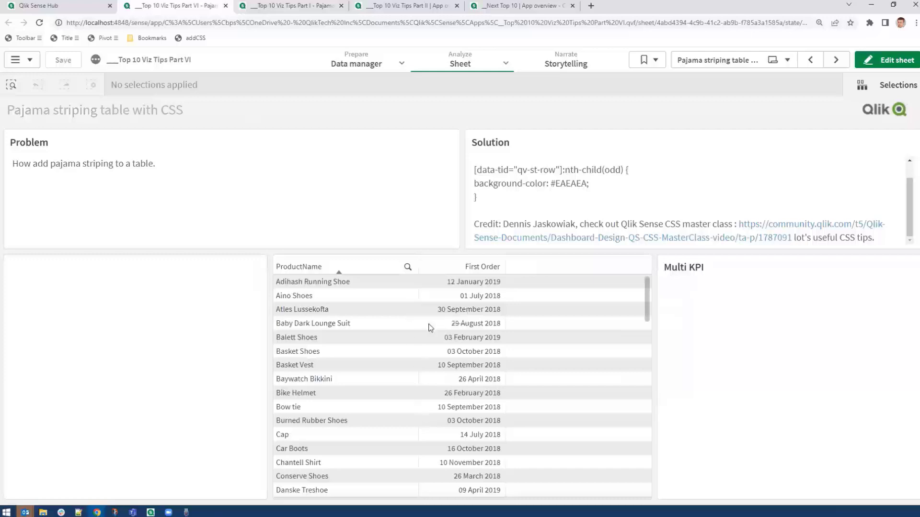
scroll(426, 383, down, 2)
scroll(426, 384, up, 2)
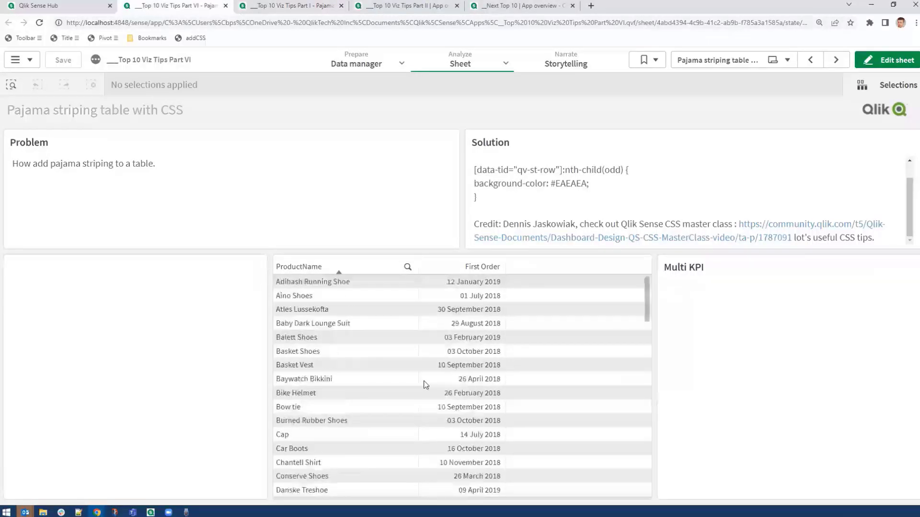